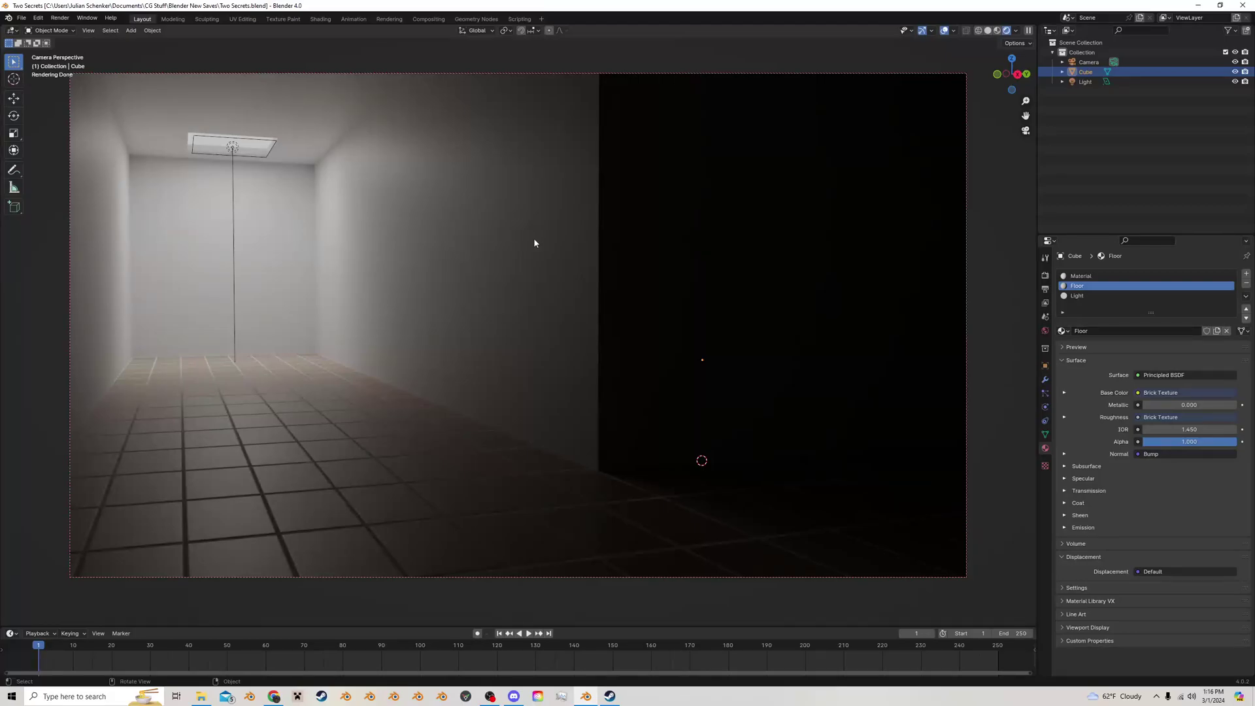
# Step: Bevel the corridor's vertical wall corners and wall-to-ceiling edges with four segments and a width of about 0.024 m
pyautogui.click(560, 240)
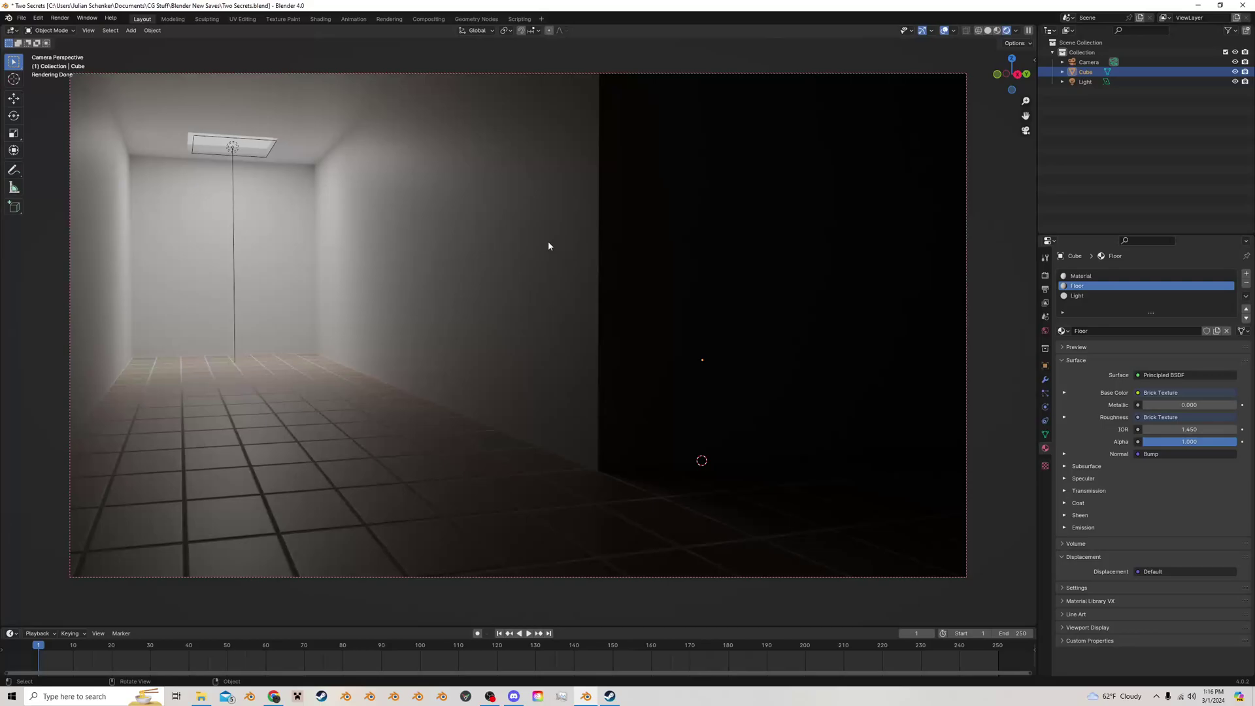
pyautogui.press('Tab')
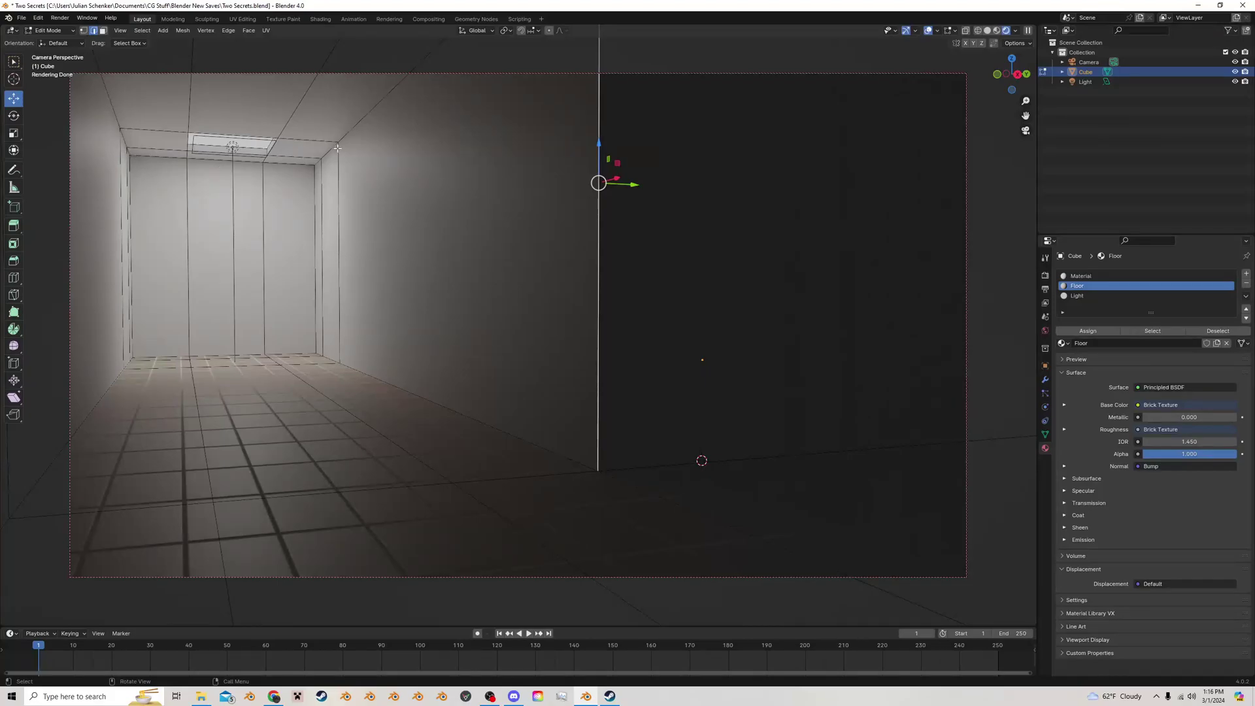
pyautogui.keyDown('alt'); pyautogui.keyDown('shift'); pyautogui.click(357, 121); pyautogui.keyUp('shift'); pyautogui.keyUp('alt')
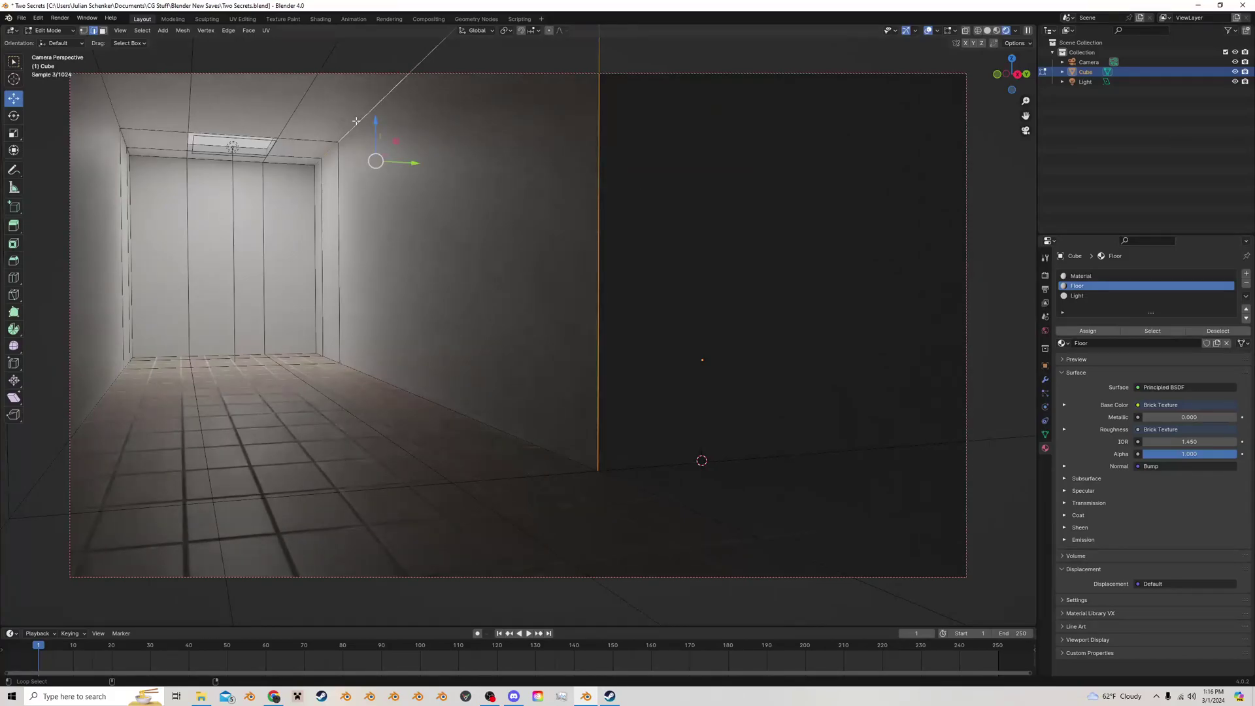
pyautogui.keyDown('alt'); pyautogui.keyDown('shift'); pyautogui.click(308, 160); pyautogui.keyUp('shift'); pyautogui.keyUp('alt')
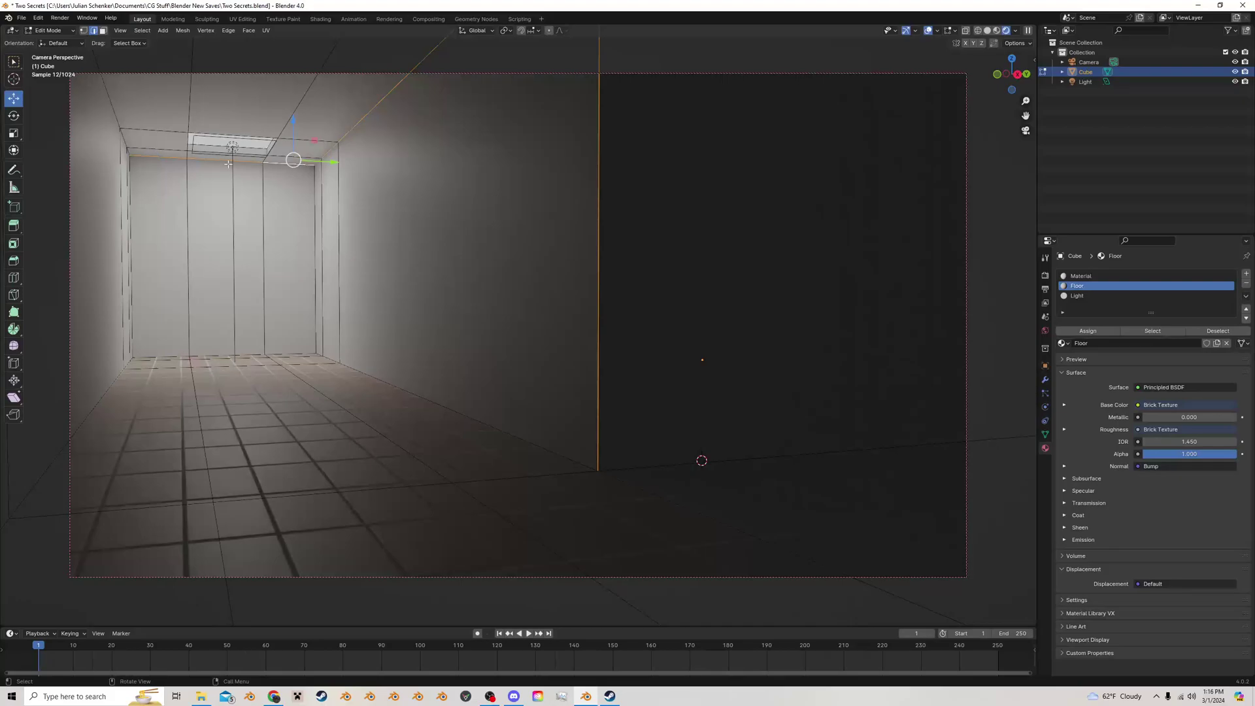
pyautogui.keyDown('alt'); pyautogui.keyDown('shift'); pyautogui.click(110, 102); pyautogui.keyUp('shift'); pyautogui.keyUp('alt')
pyautogui.keyDown('alt'); pyautogui.keyDown('shift'); pyautogui.click(363, 103); pyautogui.keyUp('shift'); pyautogui.keyUp('alt')
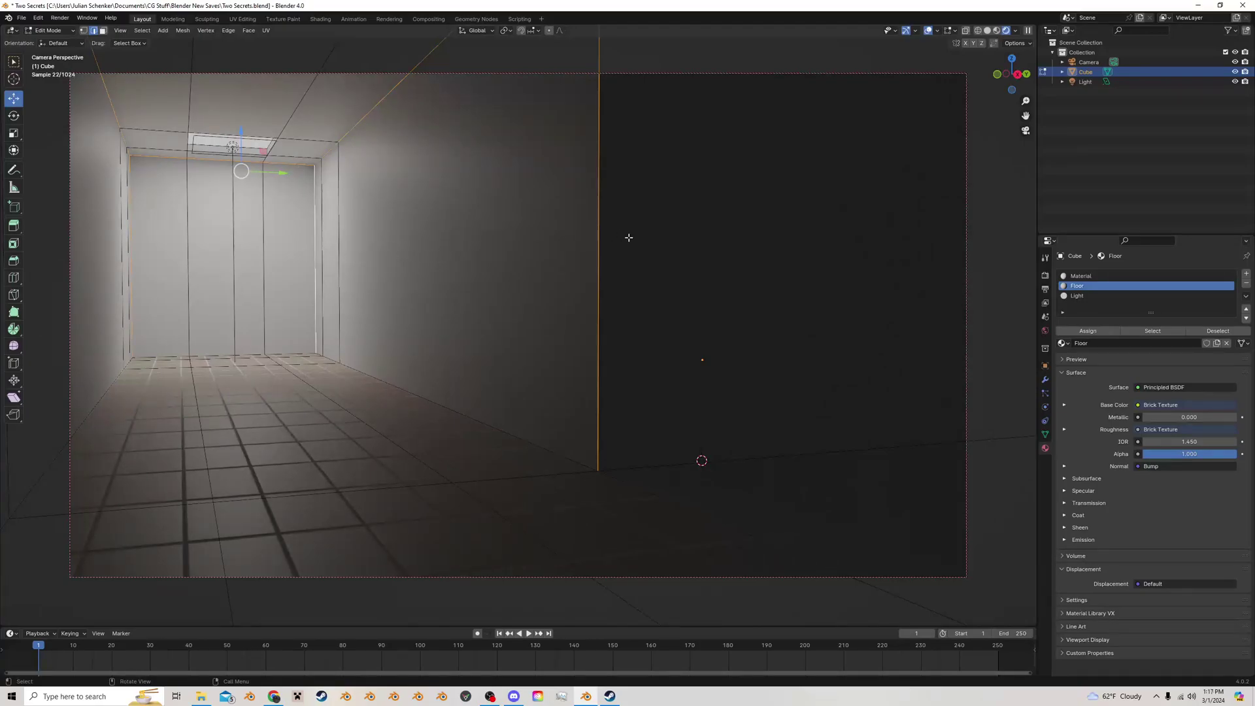
pyautogui.hotkey('ctrl', 'b')
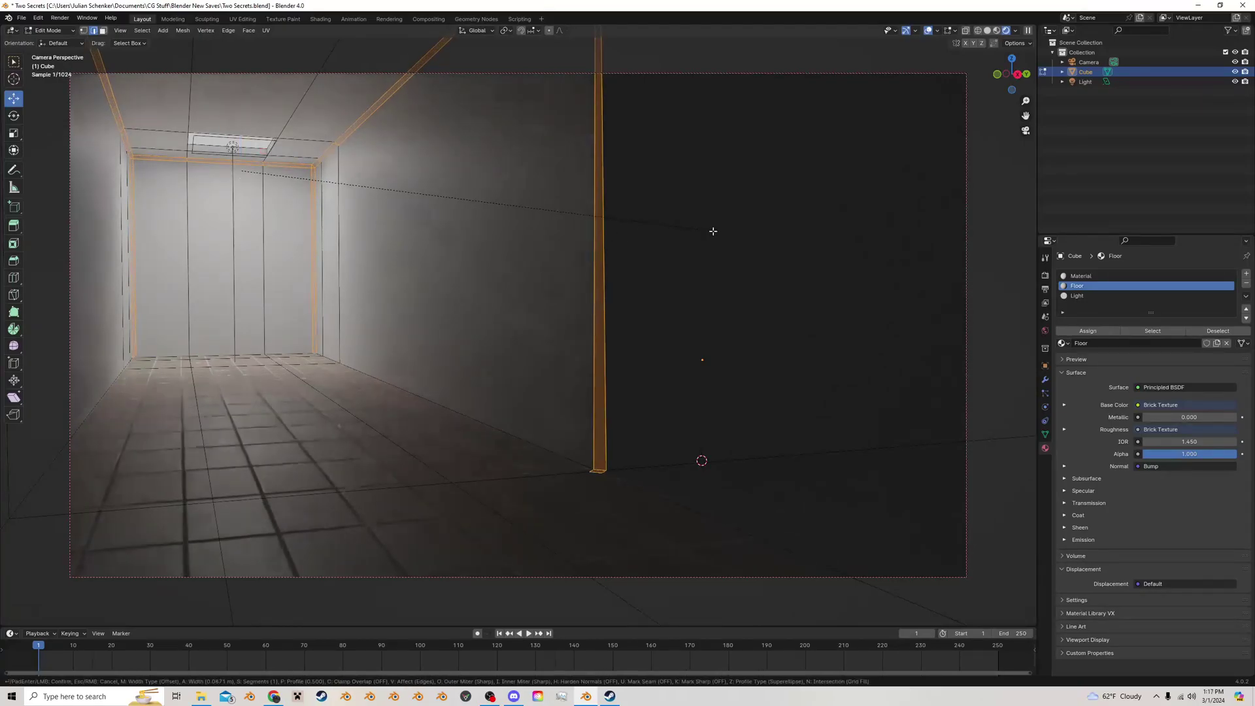
pyautogui.scroll(3, 712, 231)
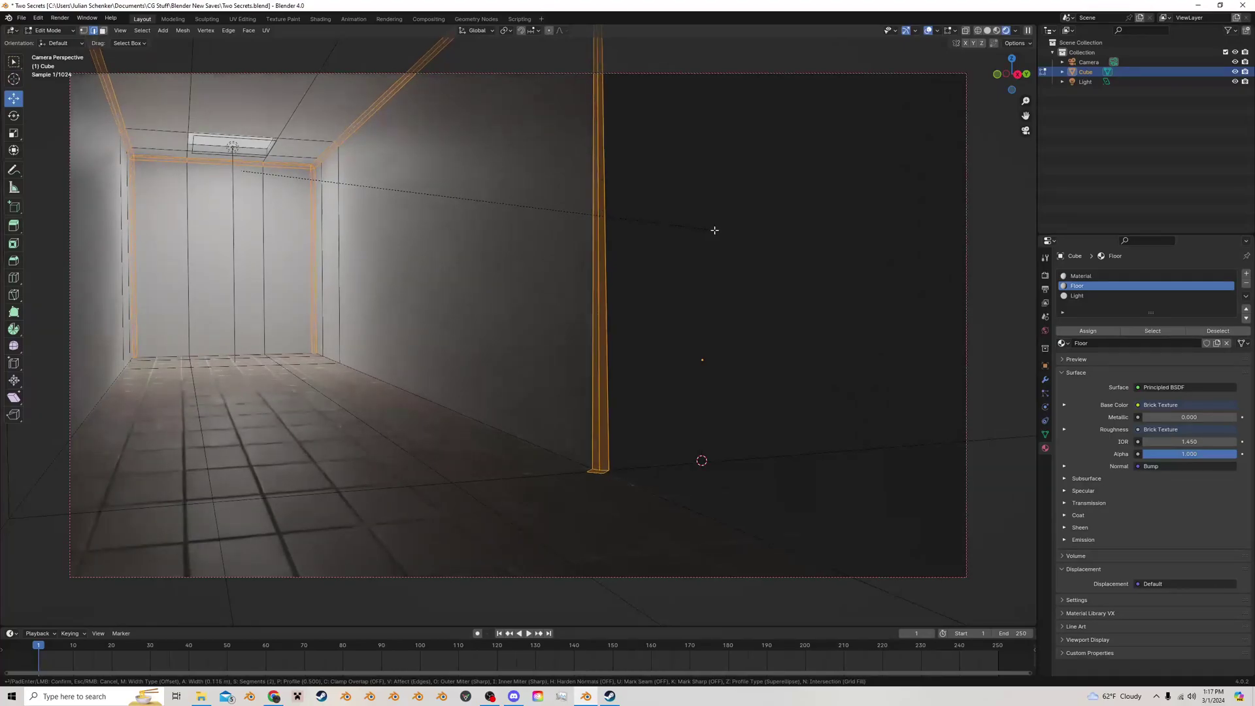
pyautogui.scroll(1, 712, 231)
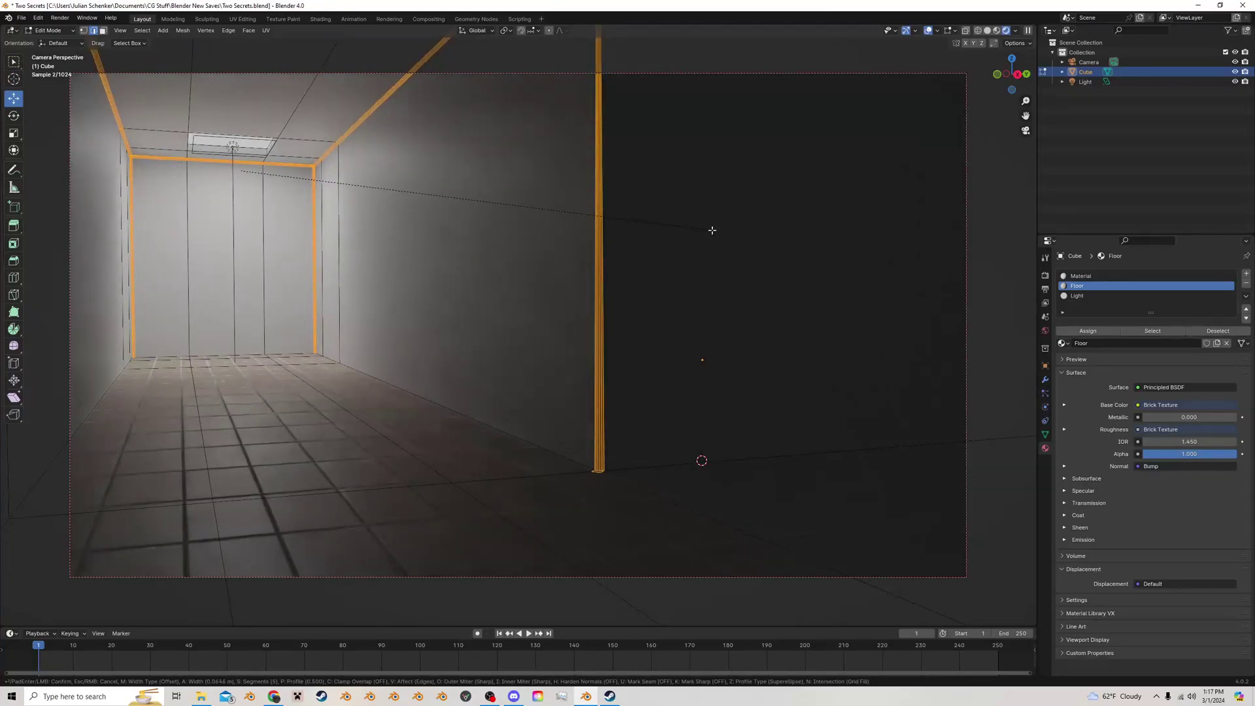
pyautogui.scroll(1, 712, 230)
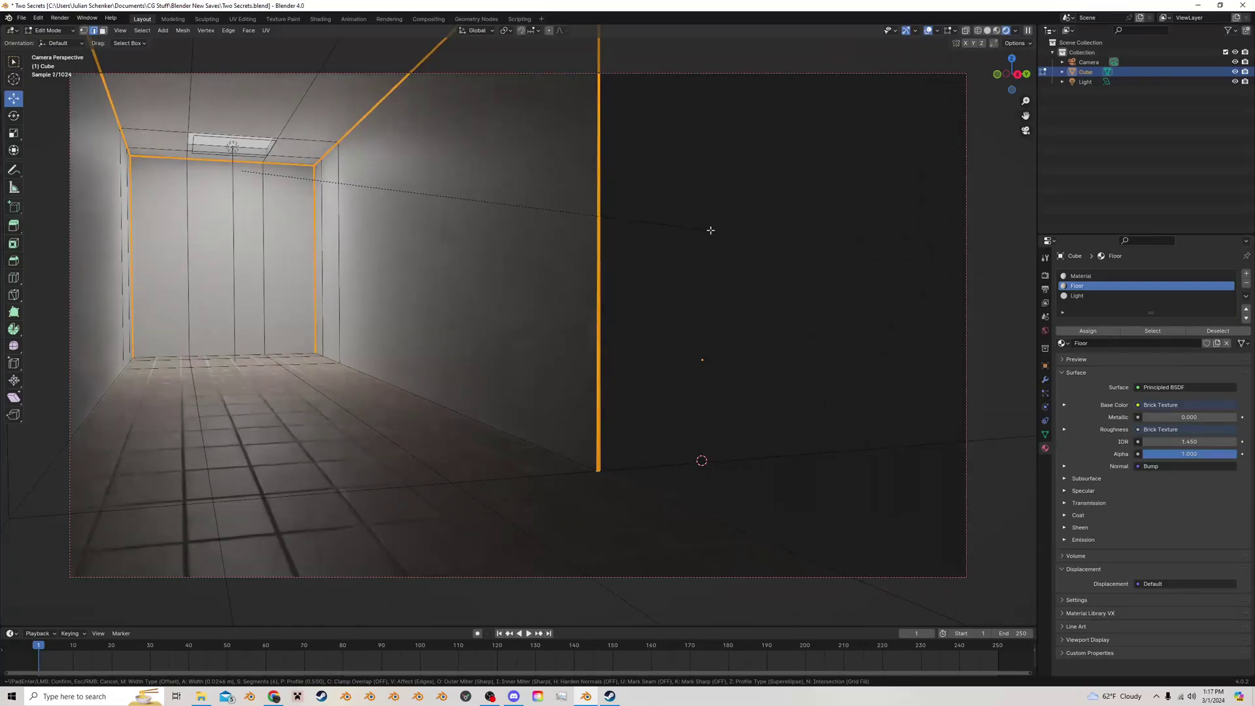
pyautogui.click(711, 230)
# Step: Return to Object Mode and shade the room mesh smooth
pyautogui.press('Tab')
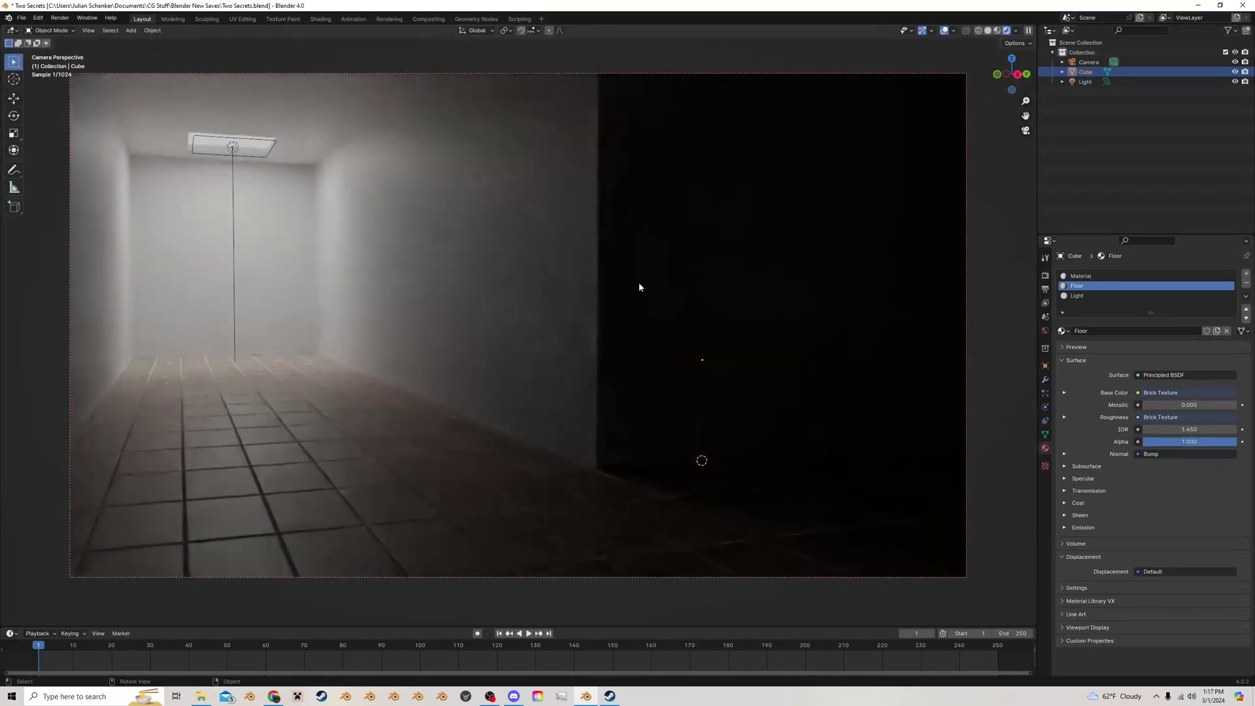
pyautogui.rightClick(576, 312)
pyautogui.click(570, 322)
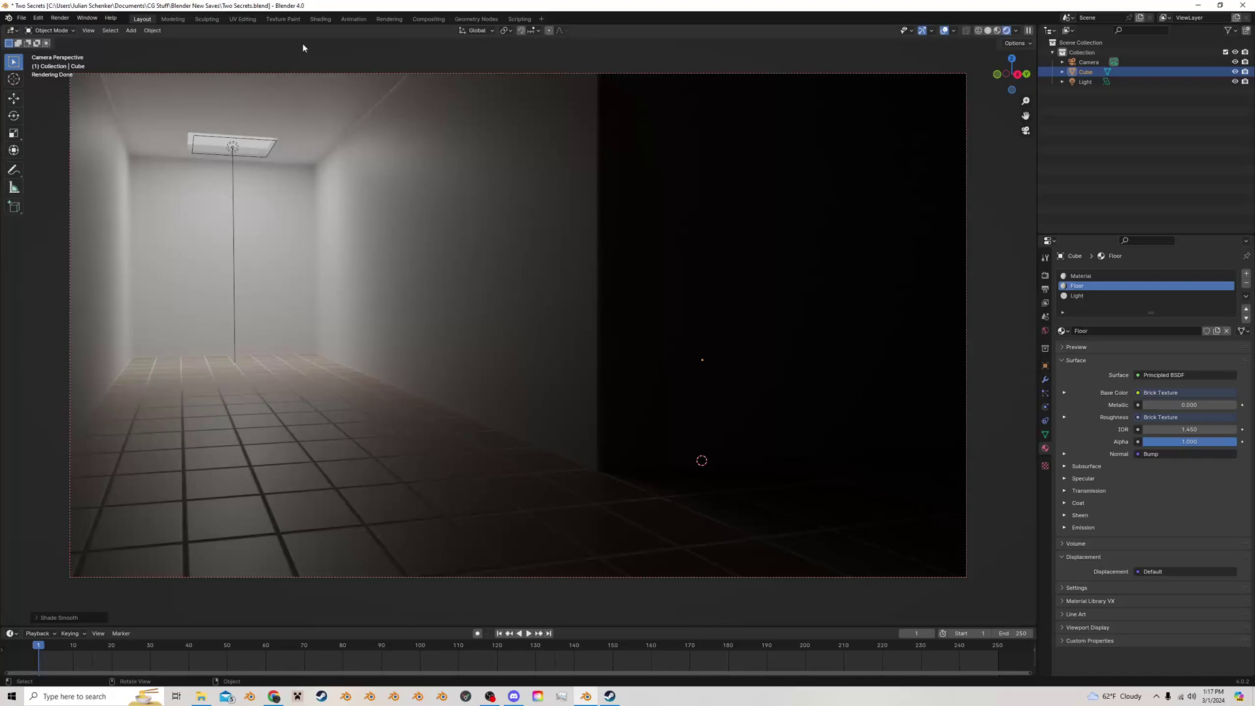
# Step: Switch to the Shading workspace and show the 3D view in rendered shading
pyautogui.click(321, 19)
pyautogui.press('z')
pyautogui.click(588, 178)
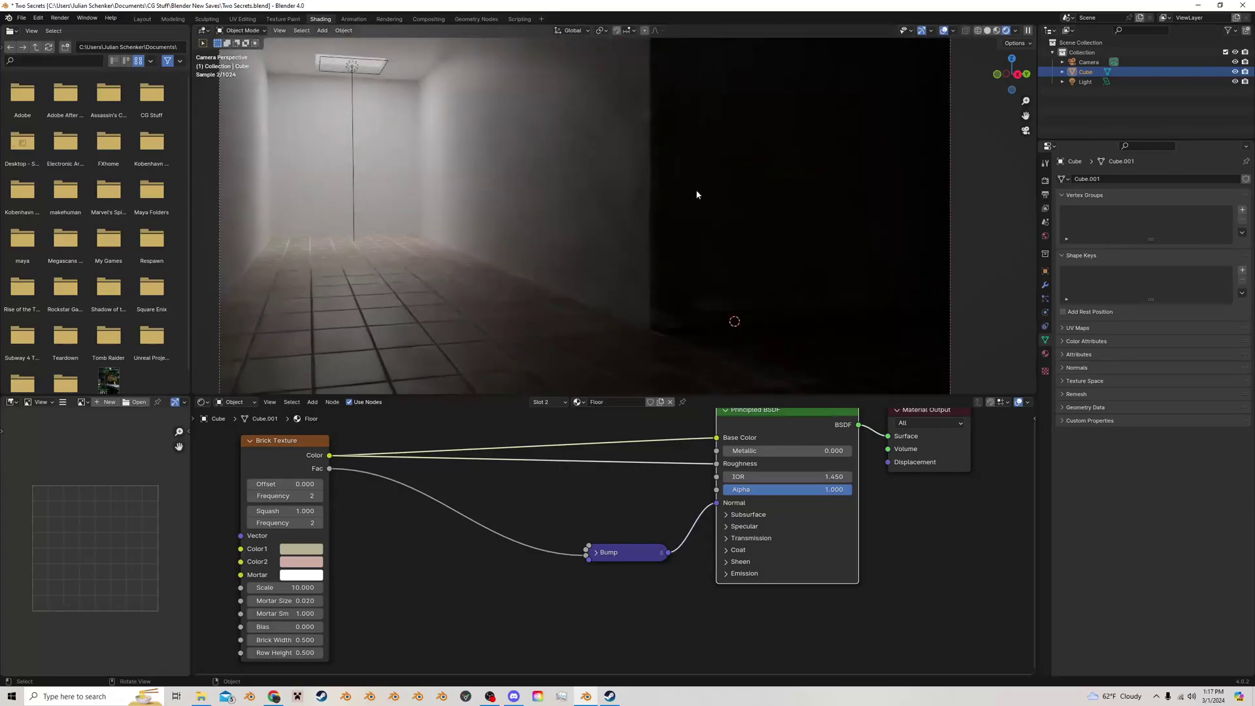
# Step: Move the Brick Texture node farther from the Principled BSDF to make room for more nodes
pyautogui.scroll(-1, 414, 559)
pyautogui.moveTo(307, 466); pyautogui.dragTo(222, 466)
pyautogui.scroll(-2, 335, 508)
pyautogui.moveTo(336, 509); pyautogui.dragTo(367, 500, button='middle')
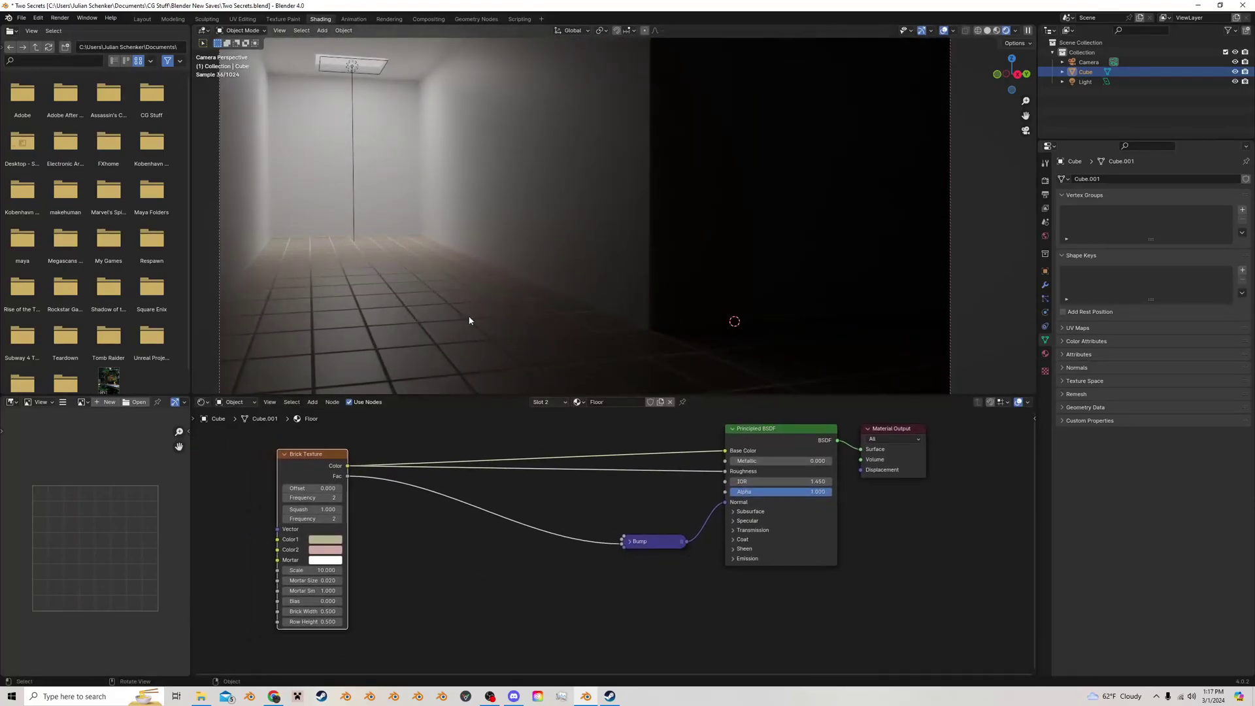
pyautogui.moveTo(317, 462); pyautogui.dragTo(254, 455)
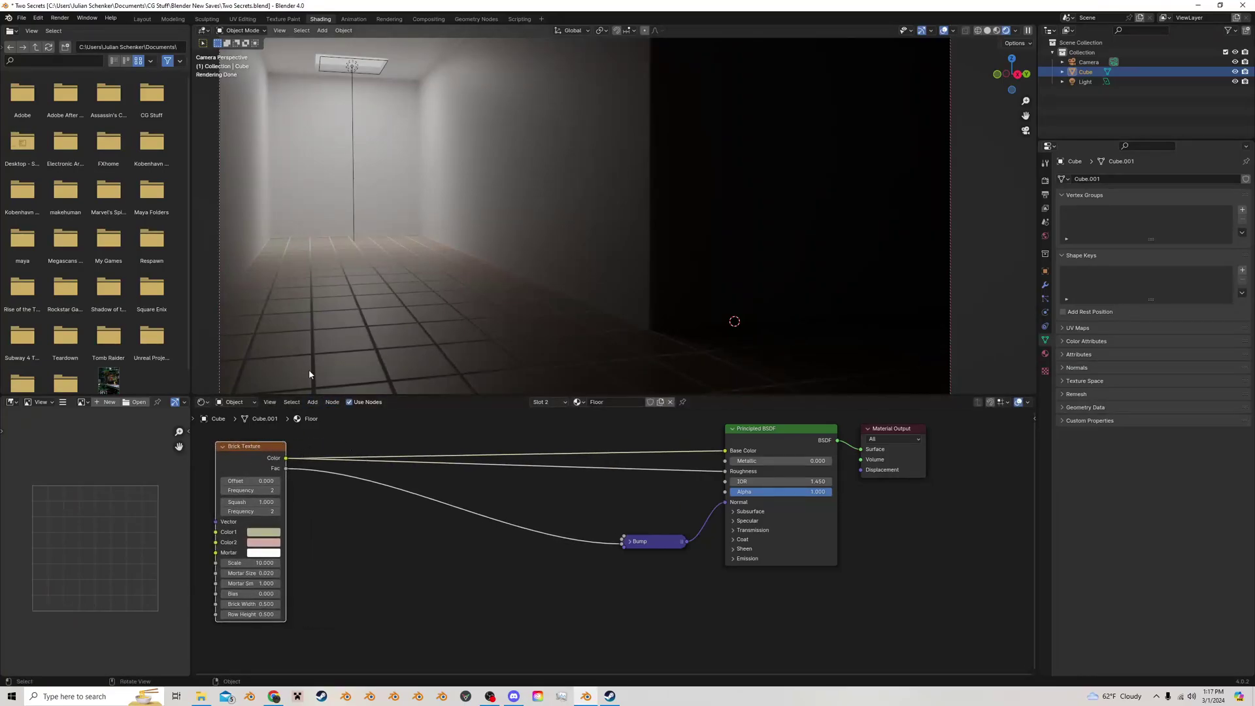
# Step: Add a Noise Texture node to the Floor material and preview its Fac output through the Material Output's Surface
pyautogui.click(386, 534)
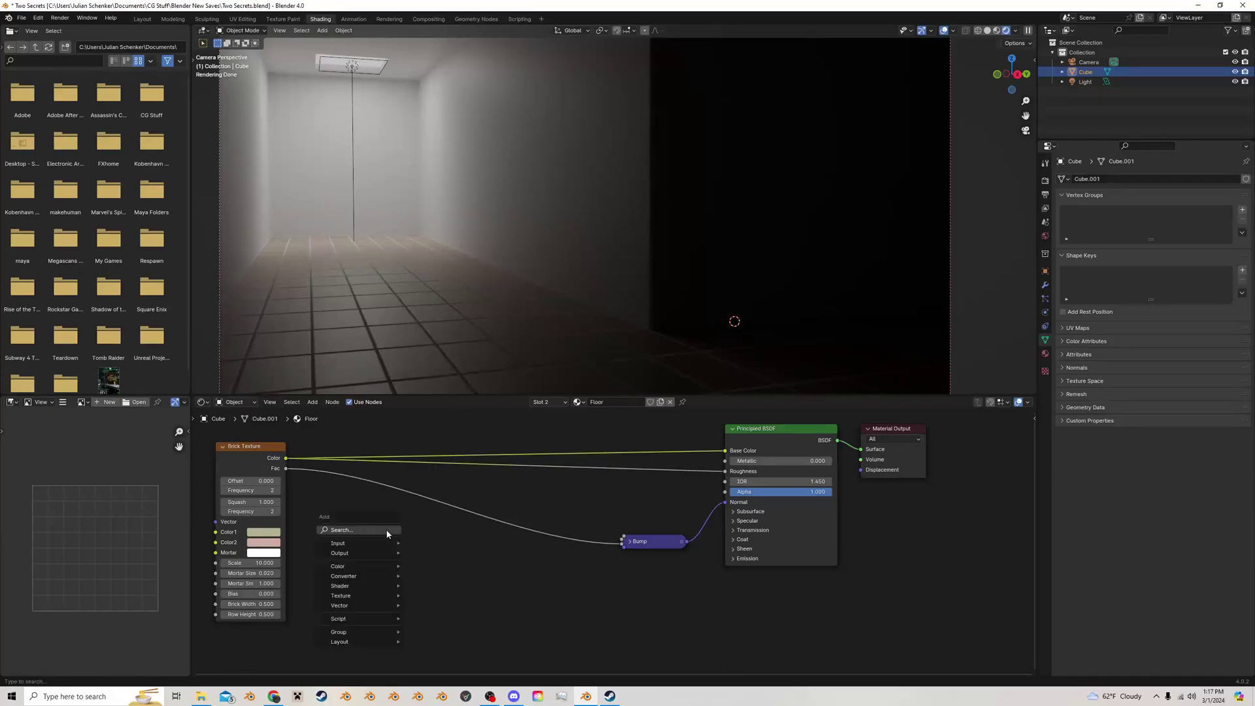
pyautogui.hotkey('shift', 'a')
pyautogui.write('nois')
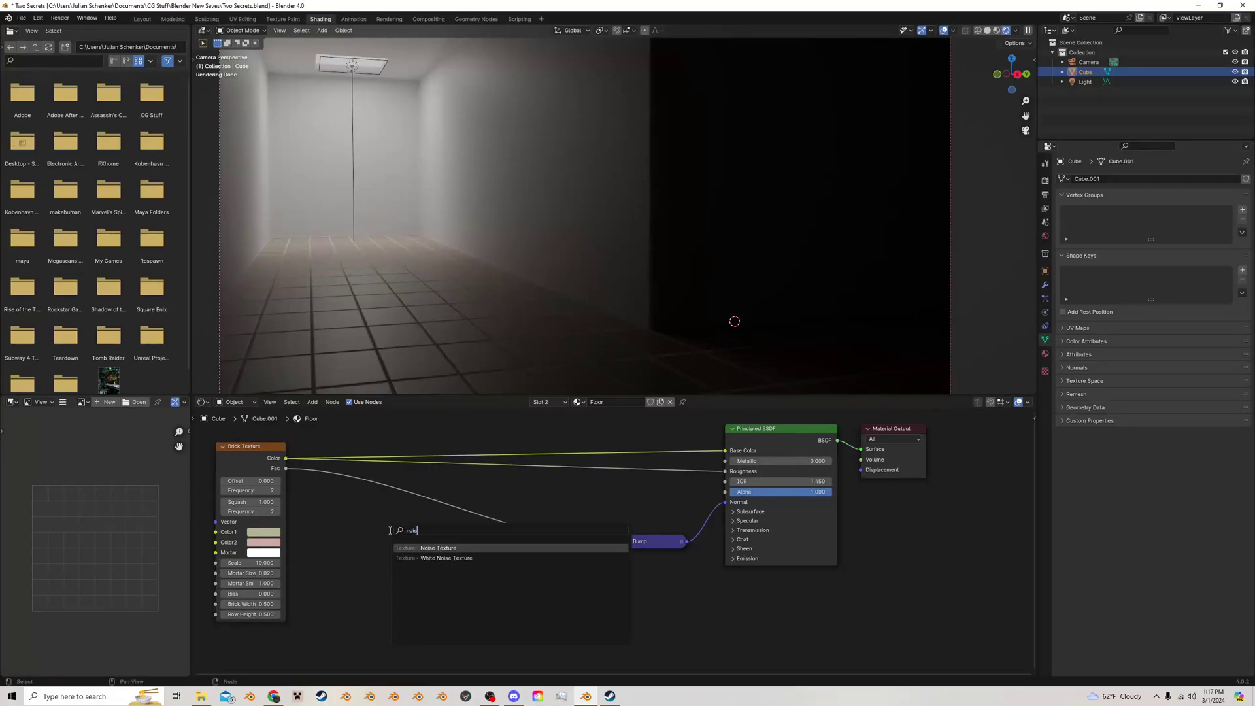
pyautogui.click(427, 548)
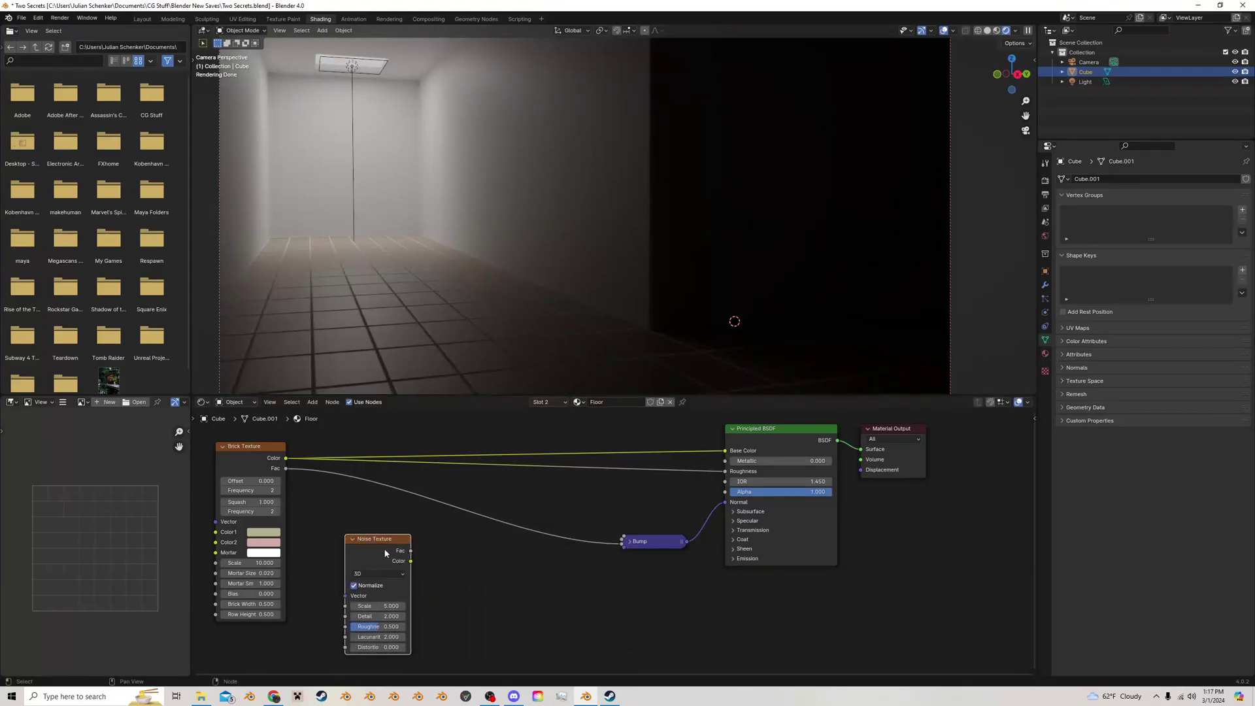
pyautogui.moveTo(411, 551); pyautogui.dragTo(860, 450)
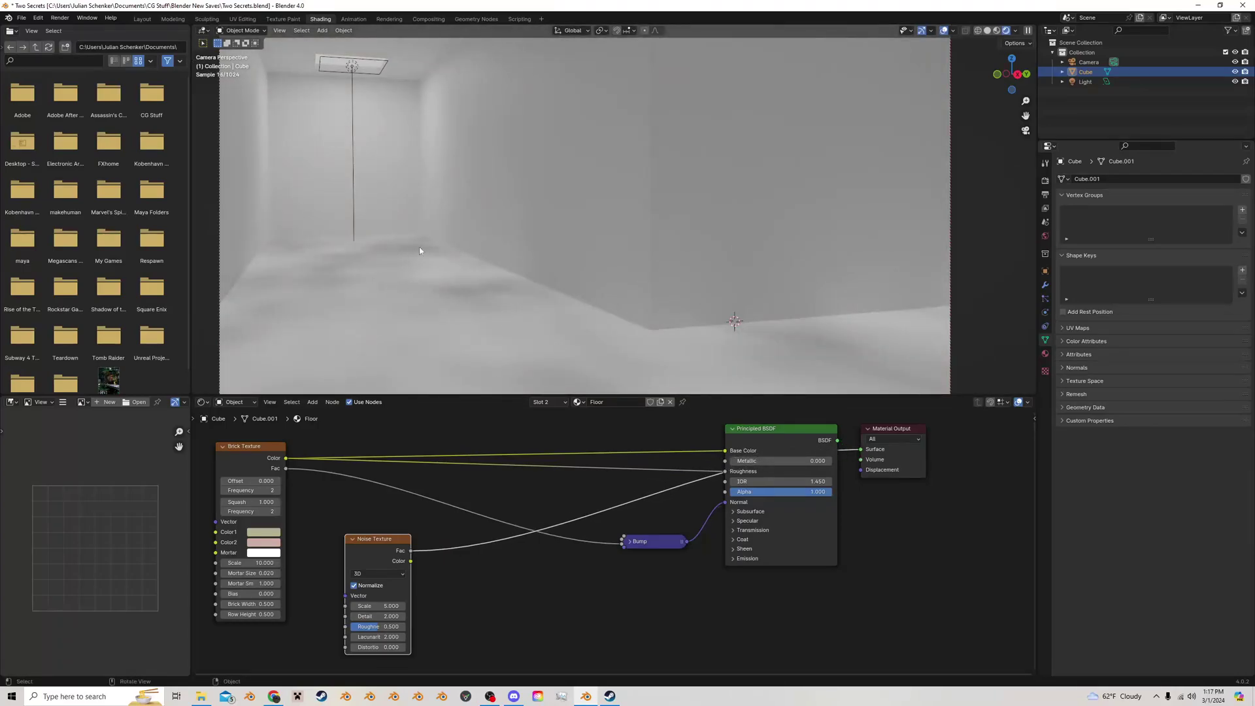
# Step: Set the Noise Texture's scale to 12.3, detail to 5 and roughness to about 0.8
pyautogui.scroll(1, 419, 580)
pyautogui.moveTo(419, 580); pyautogui.dragTo(467, 537, button='middle')
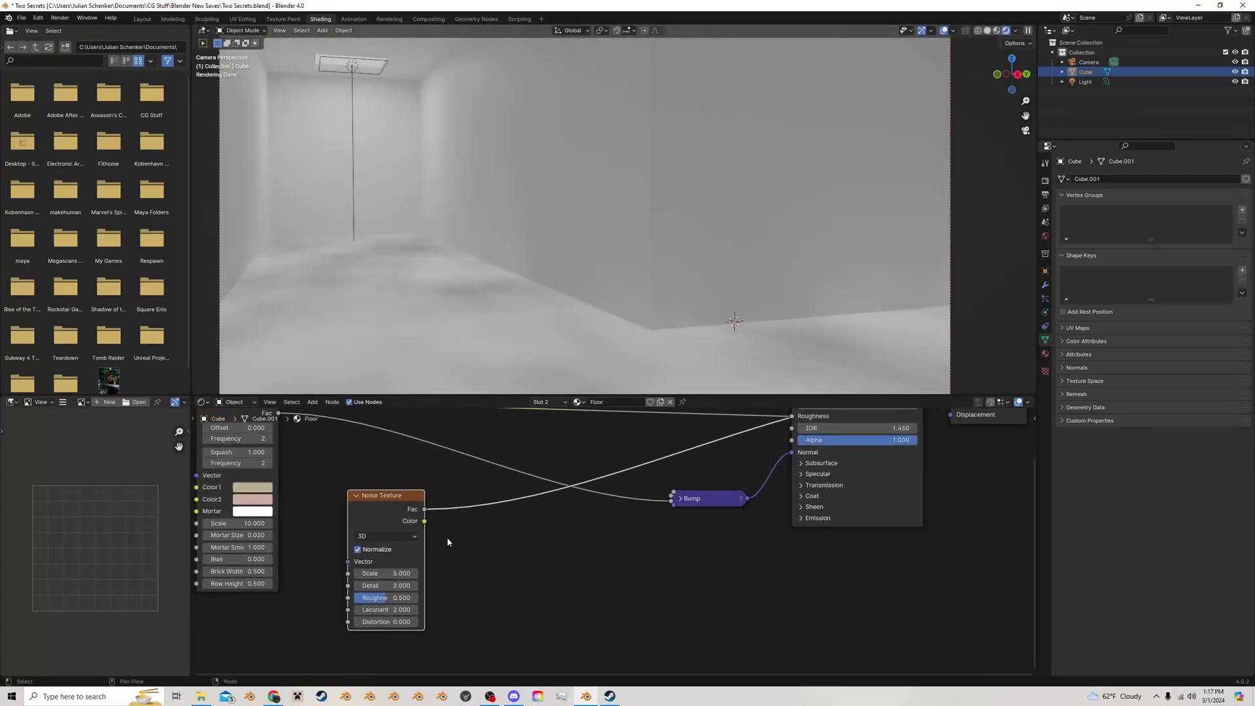
pyautogui.moveTo(386, 574); pyautogui.dragTo(437, 573)
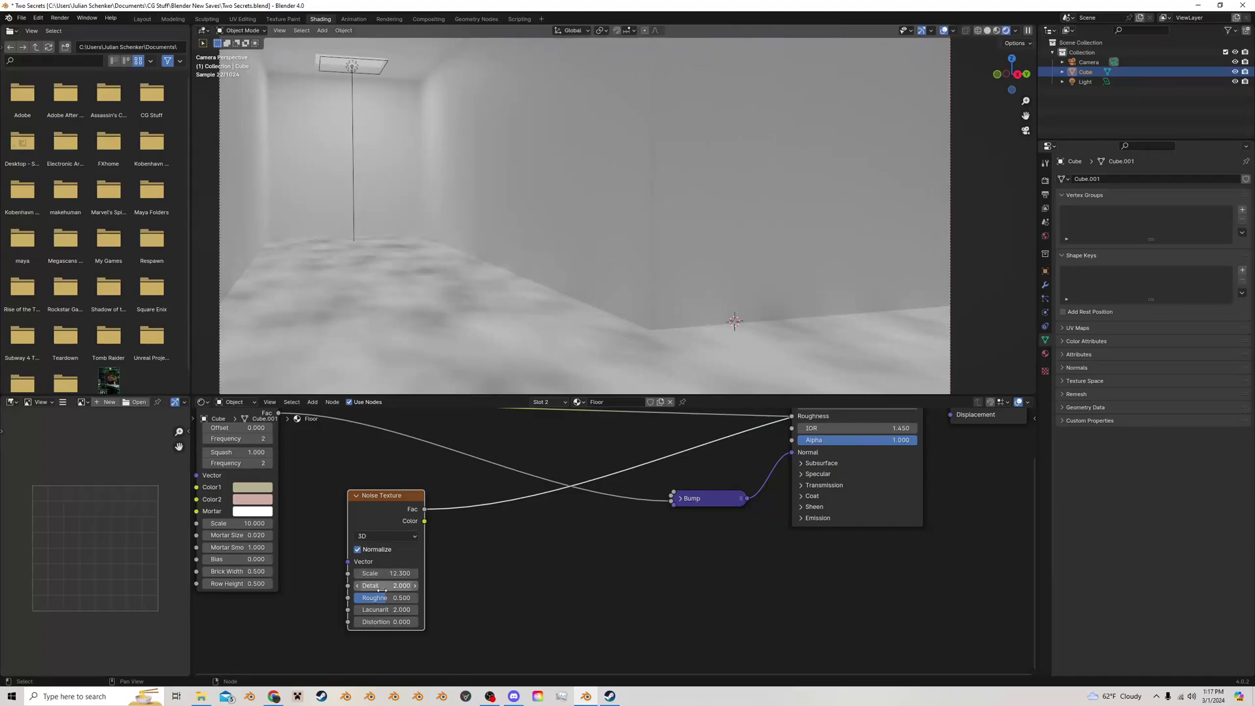
pyautogui.scroll(1, 382, 587)
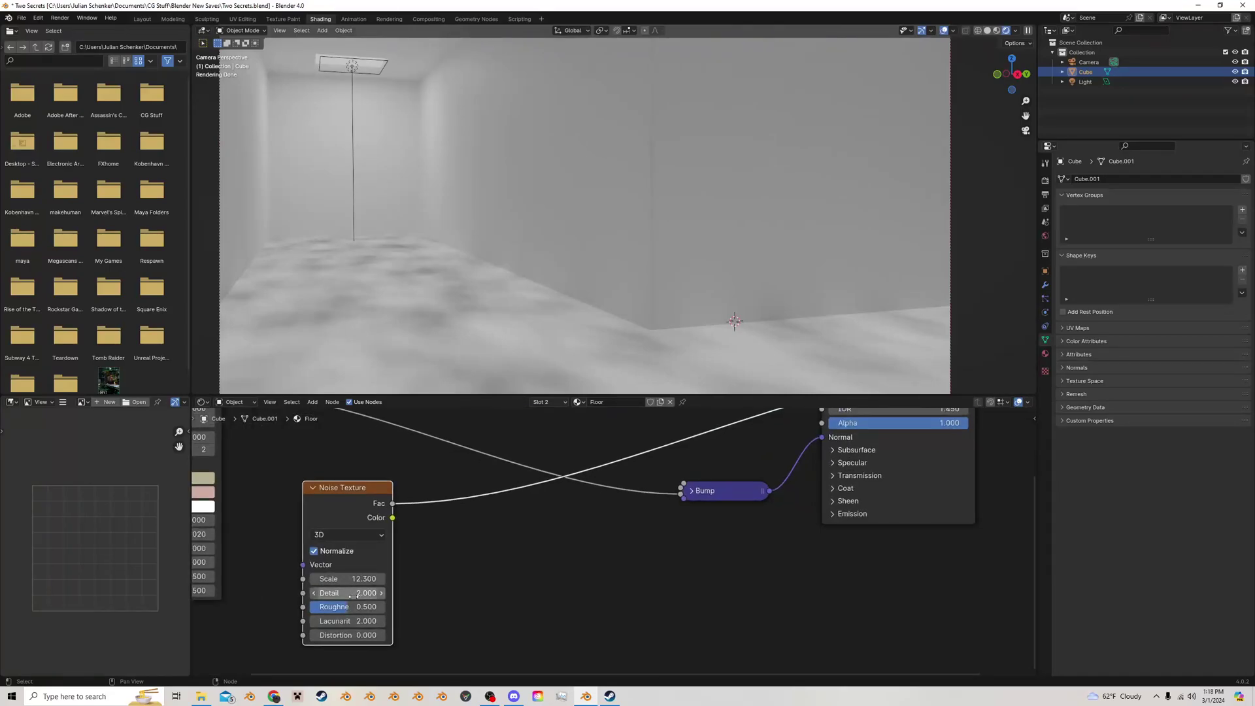
pyautogui.moveTo(356, 593)
pyautogui.mouseDown()
pyautogui.moveTo(352, 609)
pyautogui.moveTo(371, 608)
pyautogui.mouseUp()
pyautogui.scroll(-5, 458, 543)
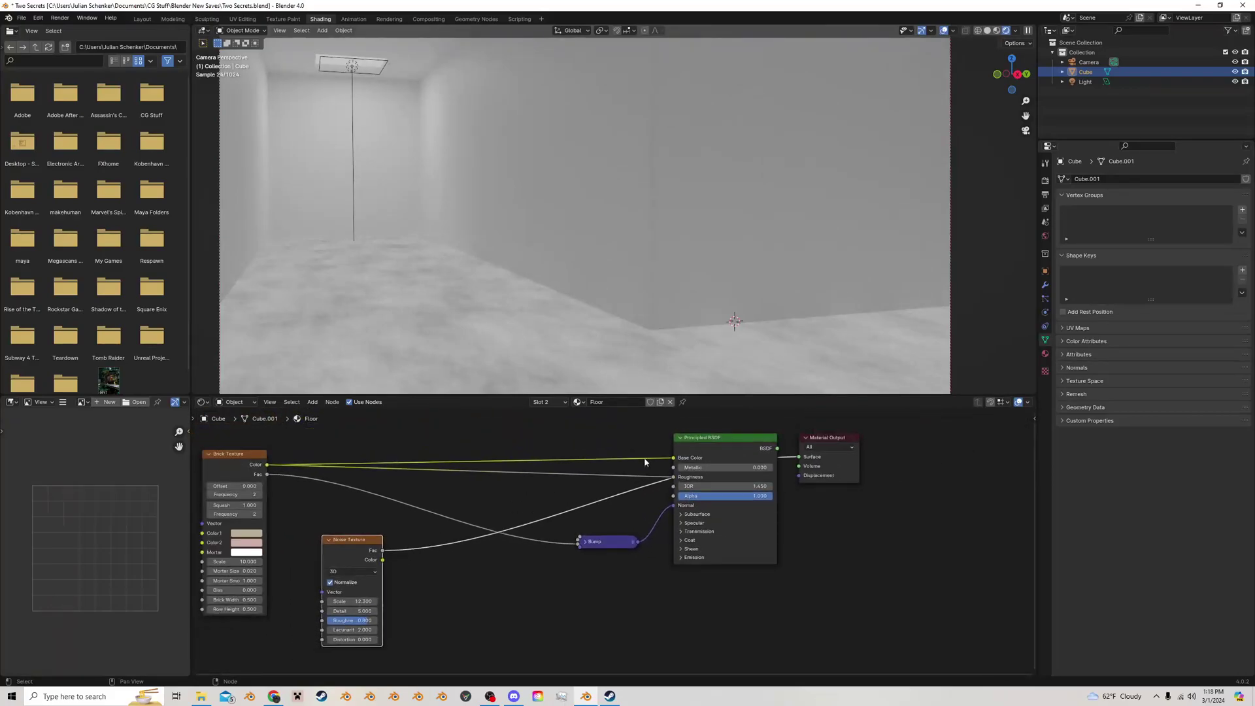
# Step: Reconnect the Principled BSDF to the Material Output and link the Noise Texture's Fac to its Roughness
pyautogui.keyDown('ctrl'); pyautogui.keyDown('shift'); pyautogui.click(723, 440); pyautogui.keyUp('shift'); pyautogui.keyUp('ctrl')
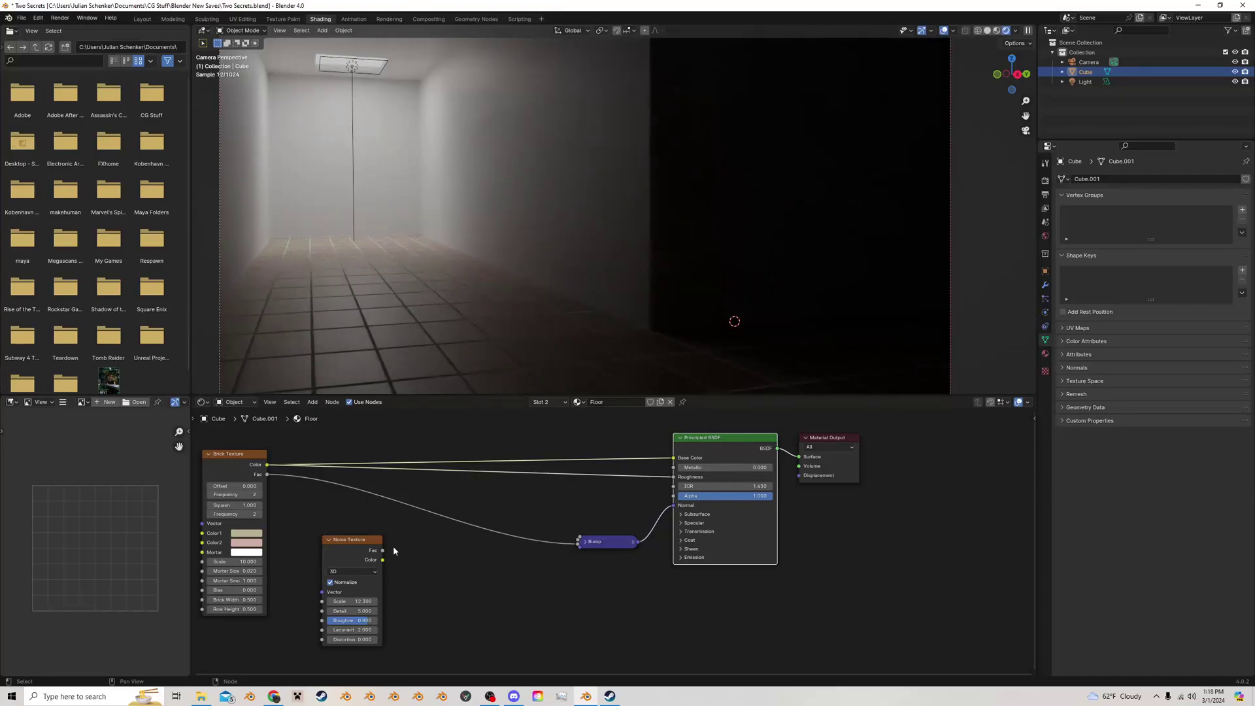
pyautogui.moveTo(383, 551); pyautogui.dragTo(673, 478)
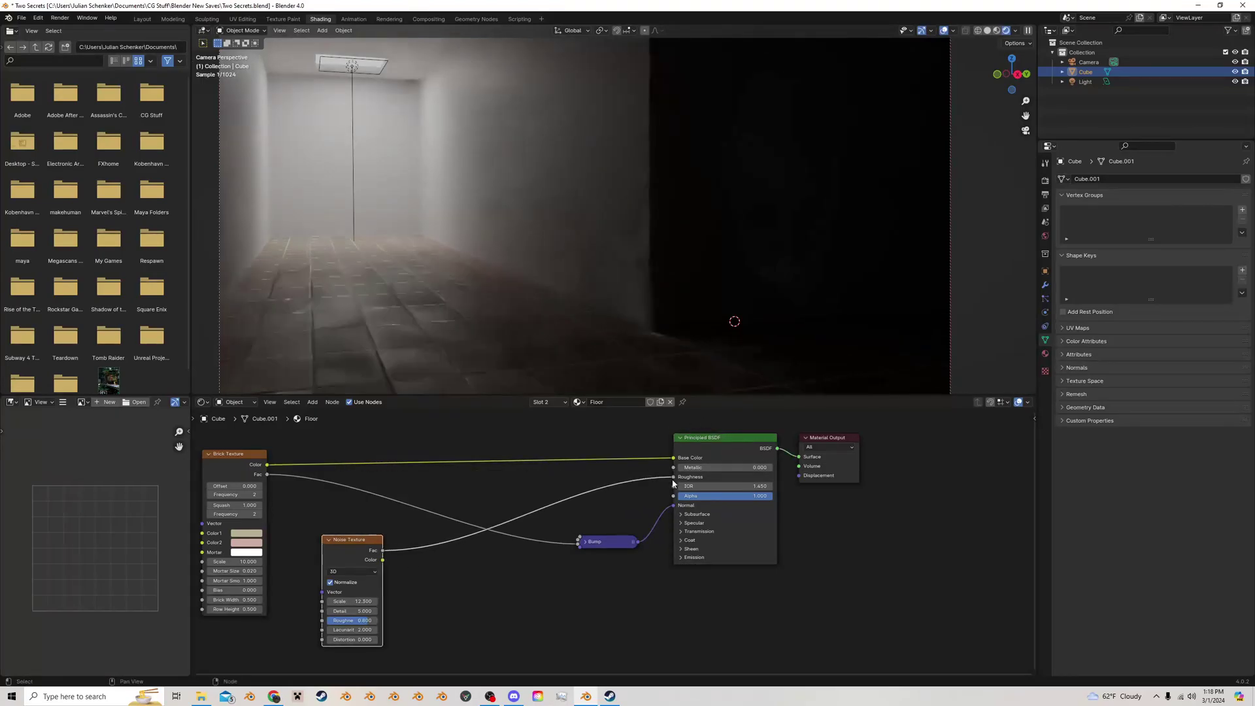
# Step: Insert a Color Ramp between the Noise Texture's Fac and the Principled BSDF's Roughness, and preview the ramp's output
pyautogui.scroll(1, 512, 514)
pyautogui.hotkey('shift', 'a')
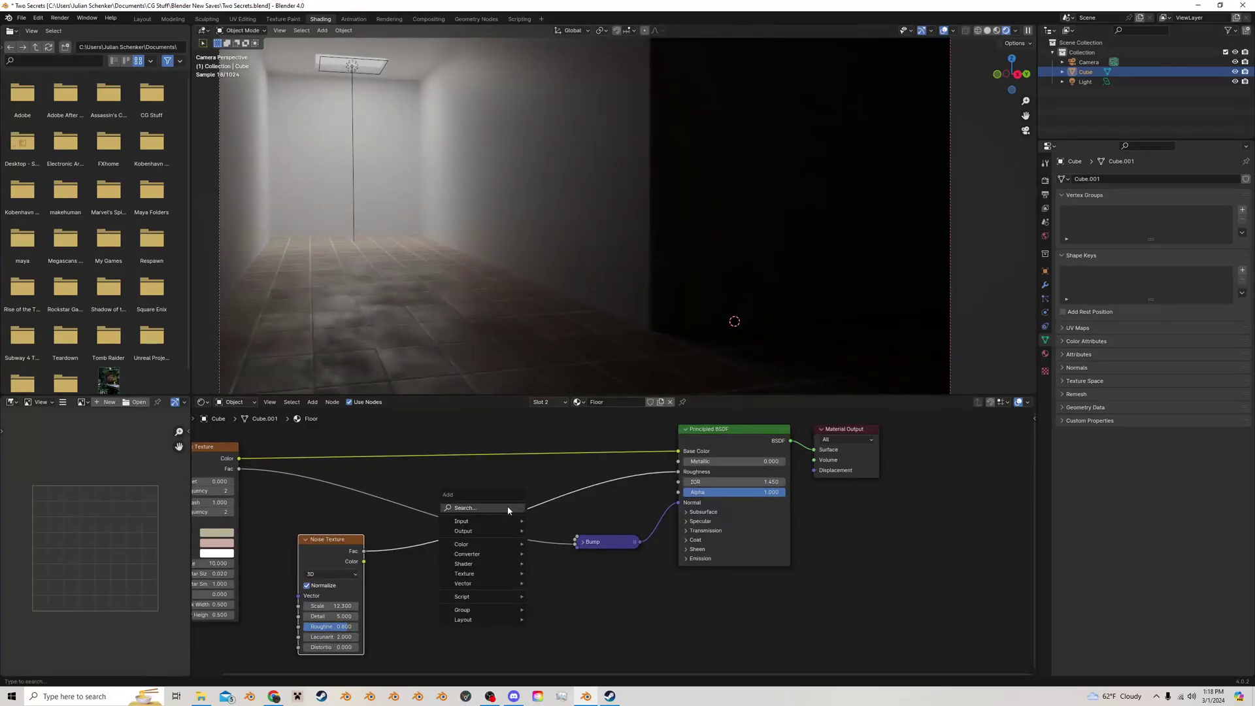
pyautogui.click(509, 507)
pyautogui.write('colo')
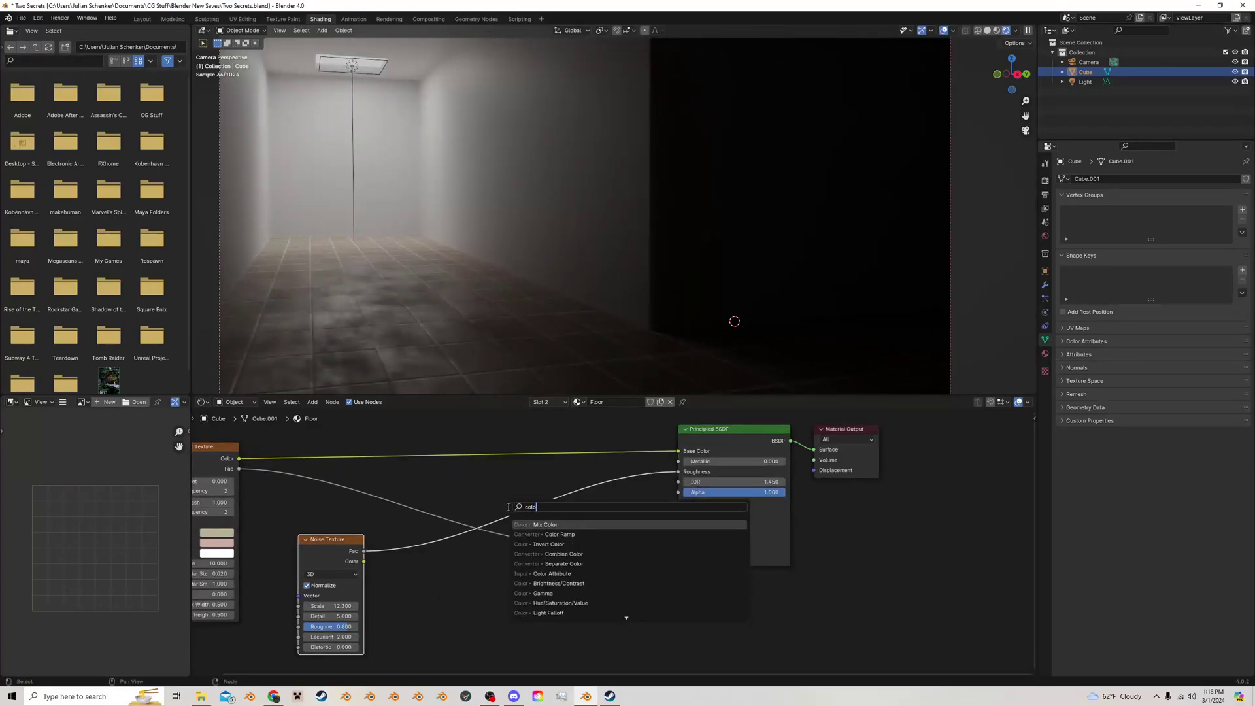
pyautogui.click(545, 535)
pyautogui.click(499, 497)
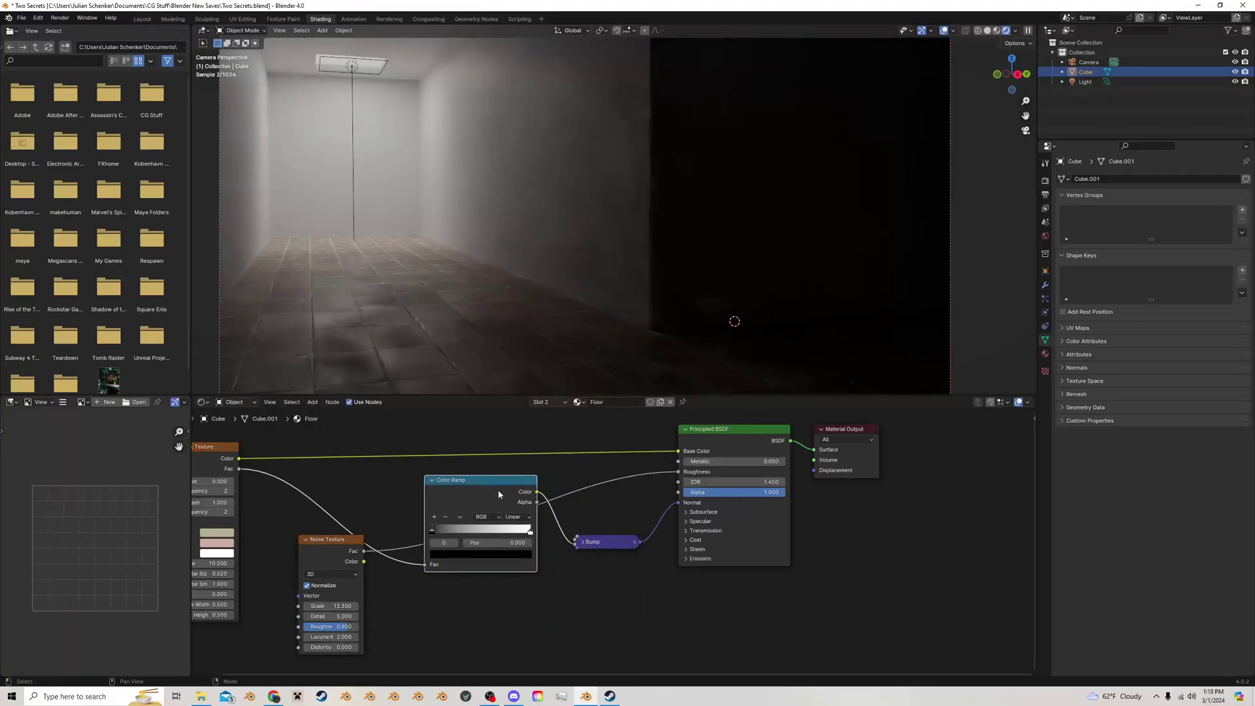
pyautogui.hotkey('ctrl', 'z')
pyautogui.moveTo(518, 567); pyautogui.dragTo(468, 467)
pyautogui.click(339, 544)
pyautogui.click(461, 480)
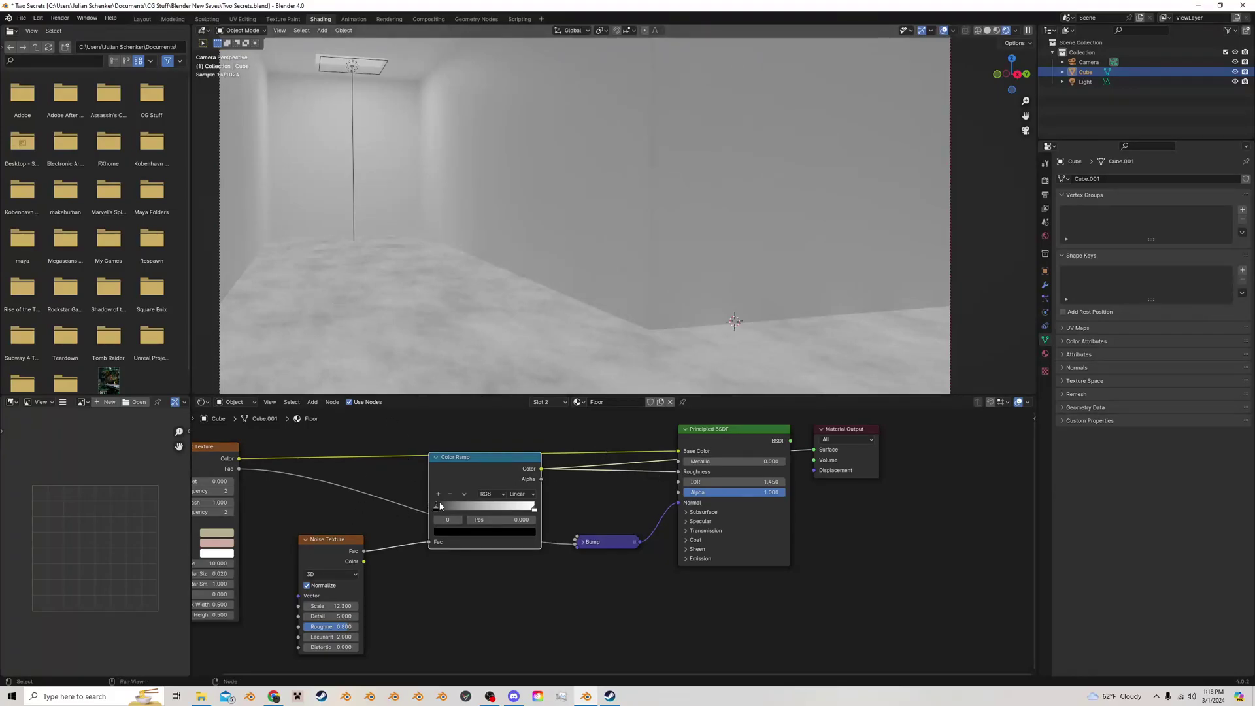
# Step: Test the Color Ramp with the black stop at 0.434, reset it, try the white stop at lower positions, and return it to 1
pyautogui.moveTo(452, 508); pyautogui.dragTo(478, 508)
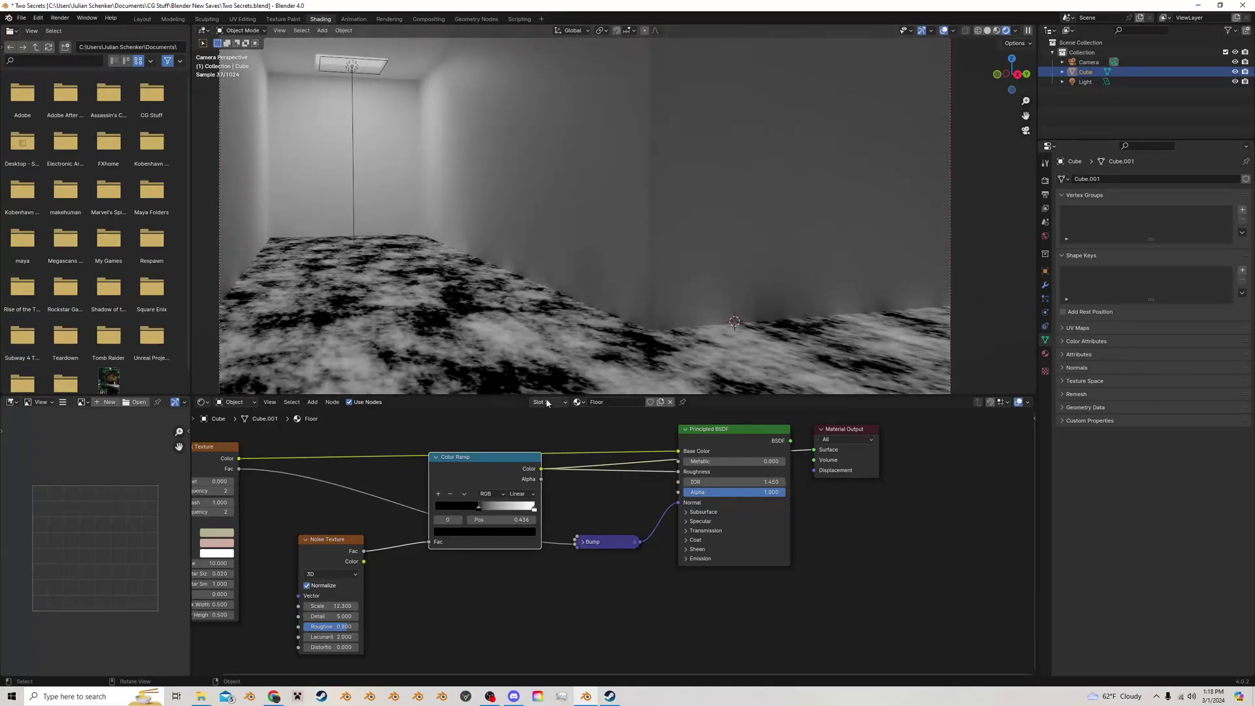
pyautogui.keyDown('ctrl'); pyautogui.keyDown('shift'); pyautogui.click(727, 437); pyautogui.keyUp('shift'); pyautogui.keyUp('ctrl')
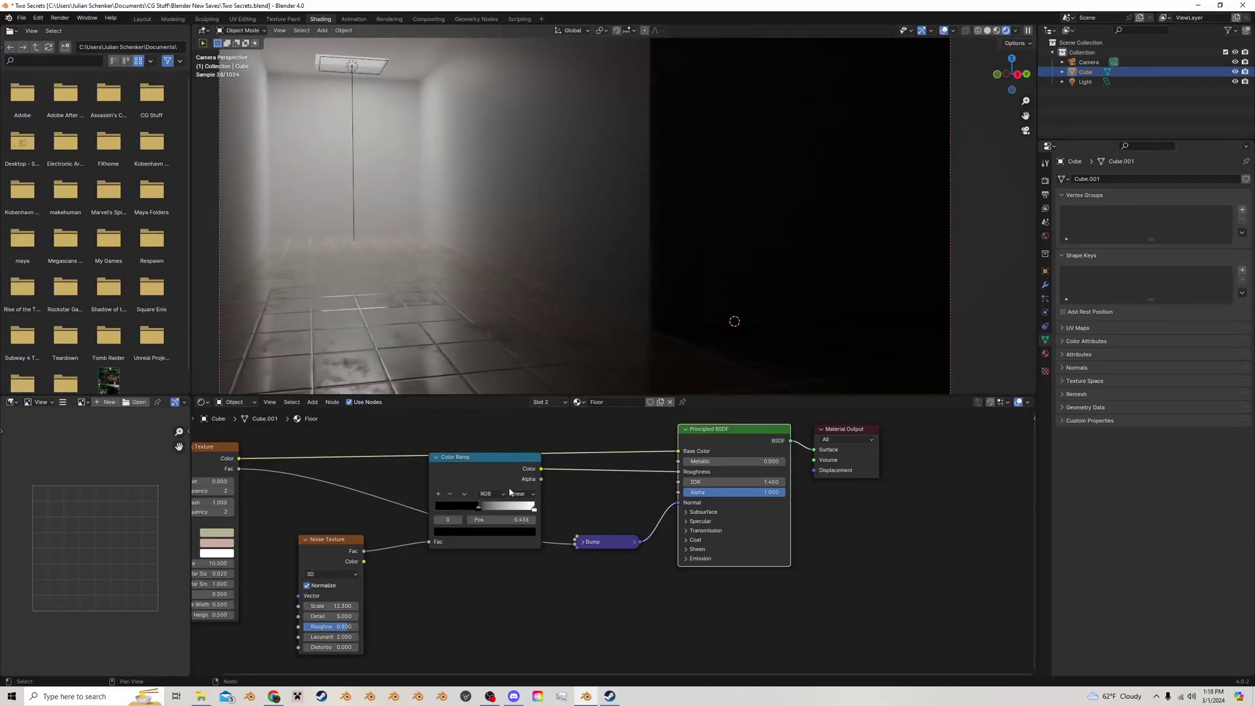
pyautogui.moveTo(475, 505); pyautogui.dragTo(432, 507)
pyautogui.moveTo(532, 508); pyautogui.dragTo(465, 507)
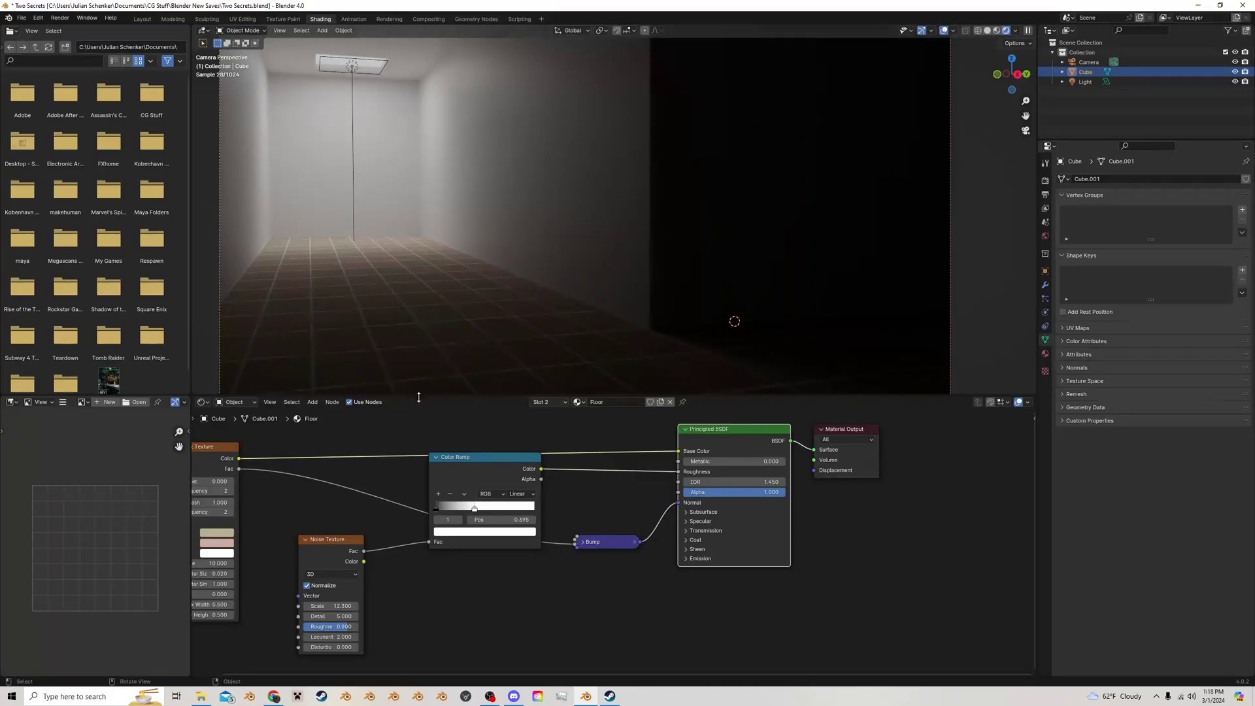
pyautogui.moveTo(491, 509); pyautogui.dragTo(536, 507)
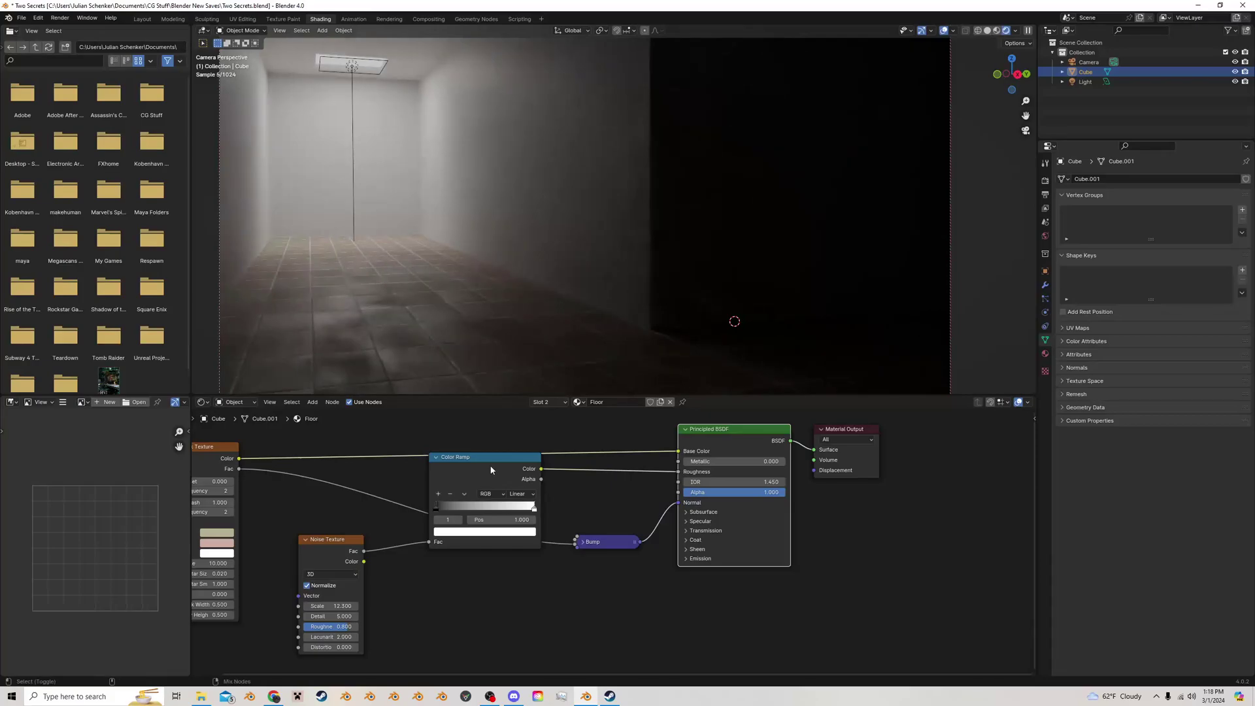
# Step: Add a middle stop to the Color Ramp, darken it to a value of 0.022, and place it at position 0.277
pyautogui.click(438, 494)
pyautogui.moveTo(483, 509); pyautogui.dragTo(454, 509)
pyautogui.click(461, 532)
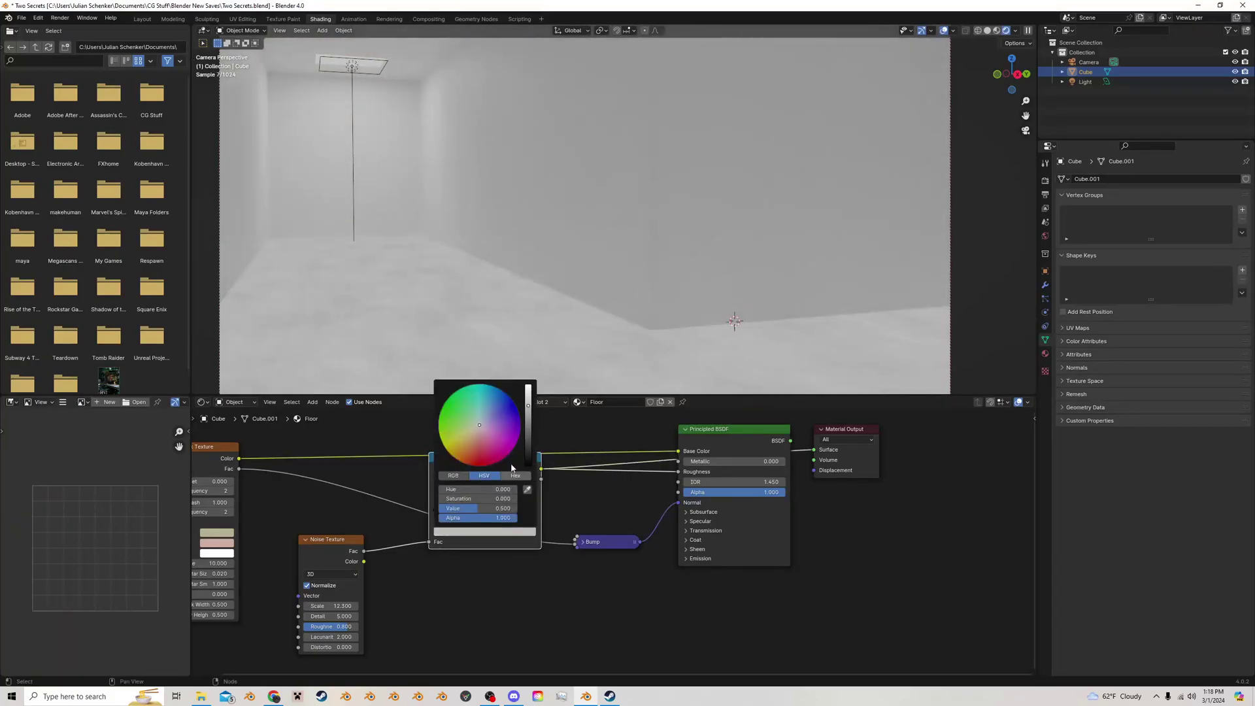
pyautogui.click(528, 461)
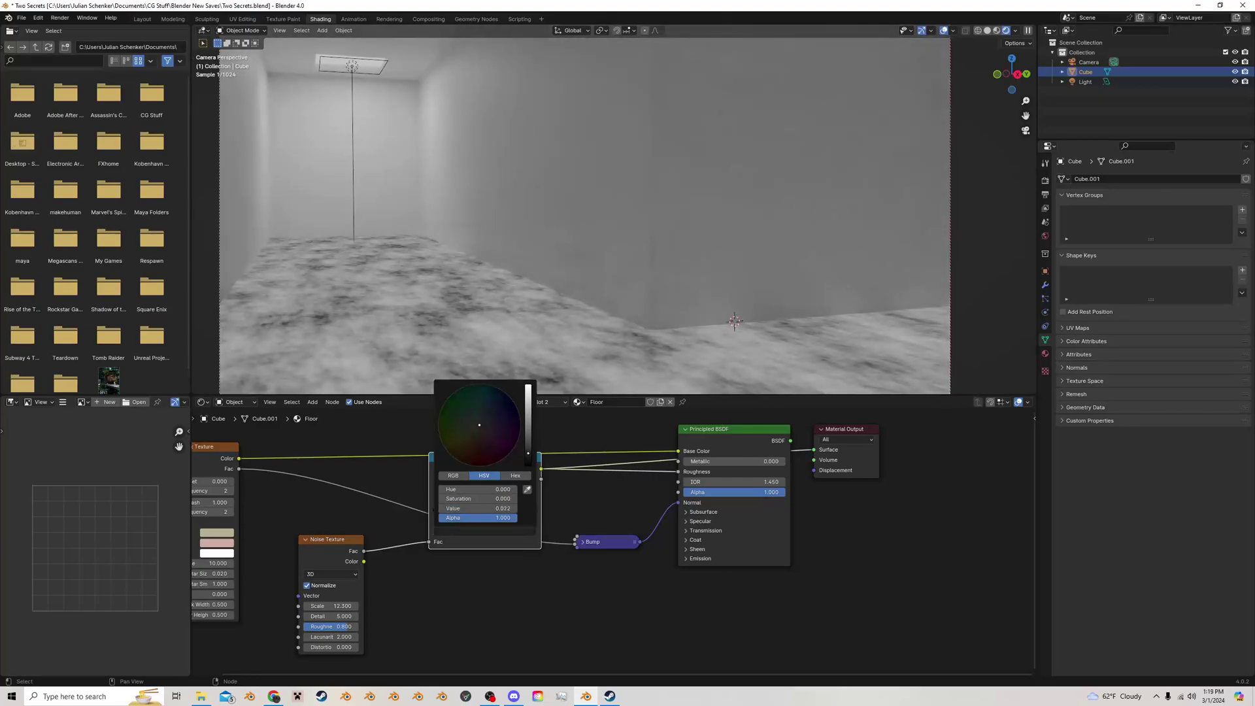
pyautogui.moveTo(478, 510); pyautogui.dragTo(474, 510)
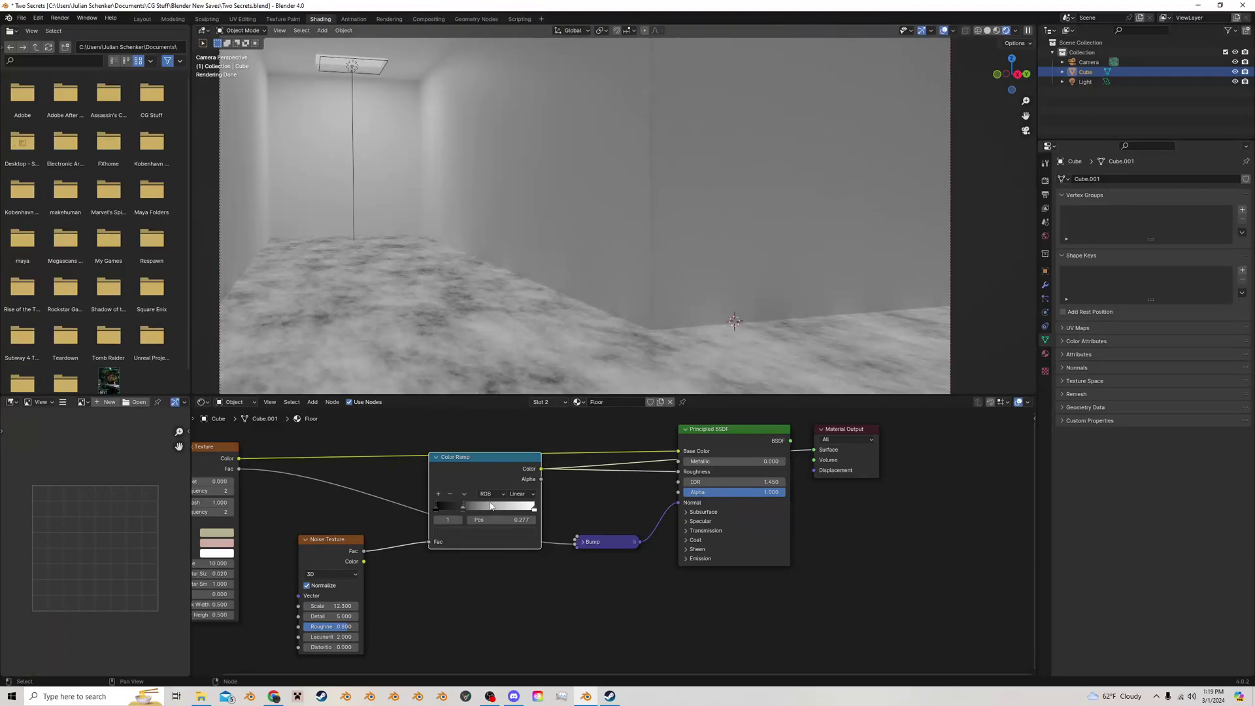
# Step: Add another stop to the Color Ramp at position 0.793 and brighten it to light grey
pyautogui.click(439, 494)
pyautogui.moveTo(498, 508); pyautogui.dragTo(517, 513)
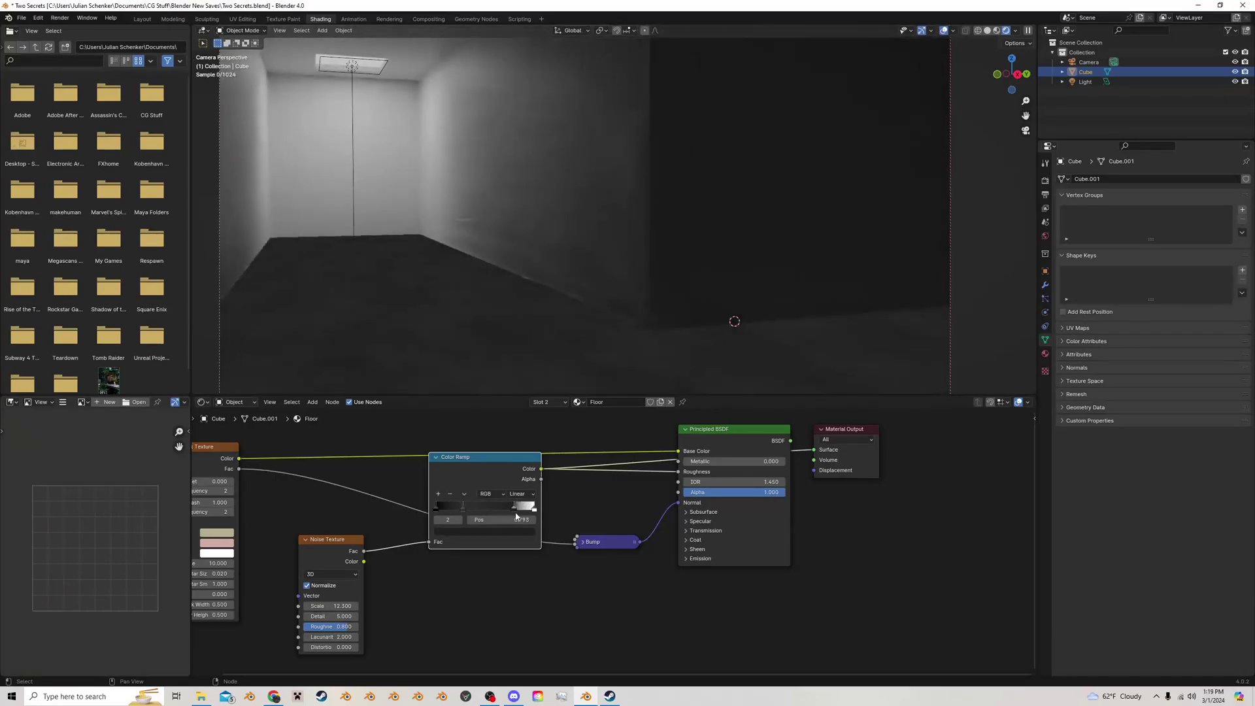
pyautogui.click(510, 531)
pyautogui.moveTo(527, 420); pyautogui.dragTo(528, 411)
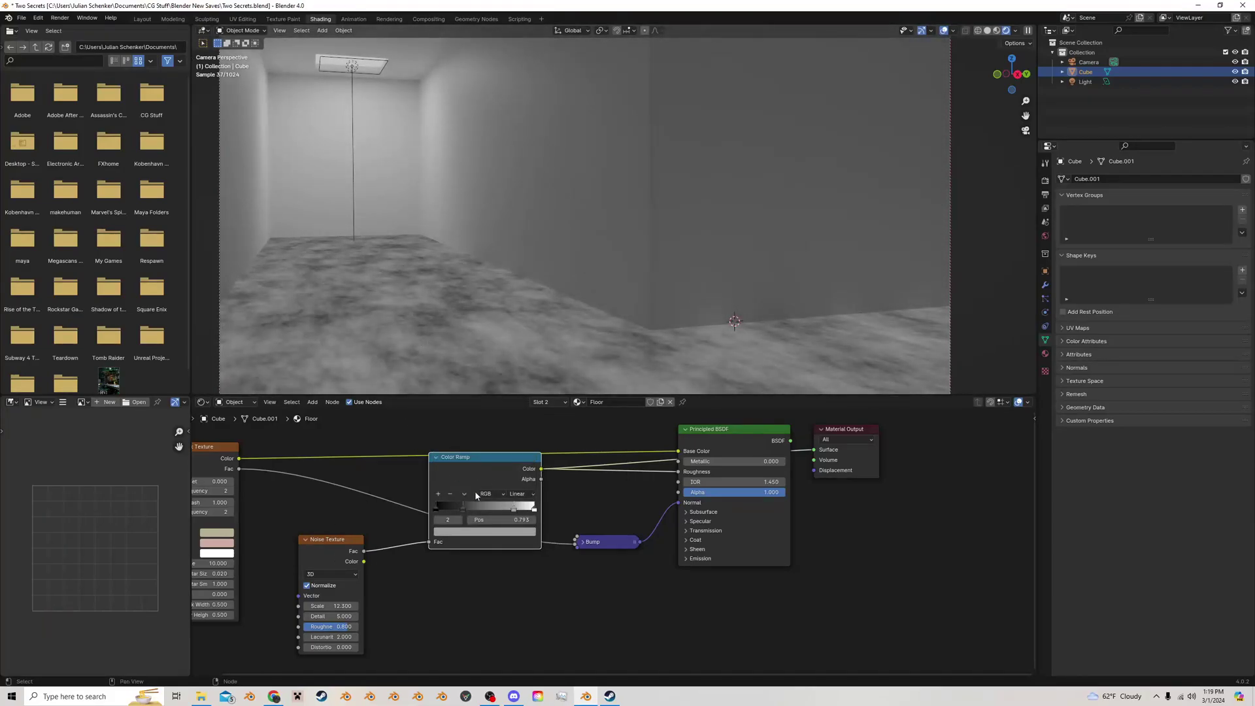
# Step: Output the Principled BSDF again to check the floor tiles, and try the Brick Texture's output as Roughness before undoing that link
pyautogui.keyDown('ctrl'); pyautogui.keyDown('shift'); pyautogui.click(721, 432); pyautogui.keyUp('shift'); pyautogui.keyUp('ctrl')
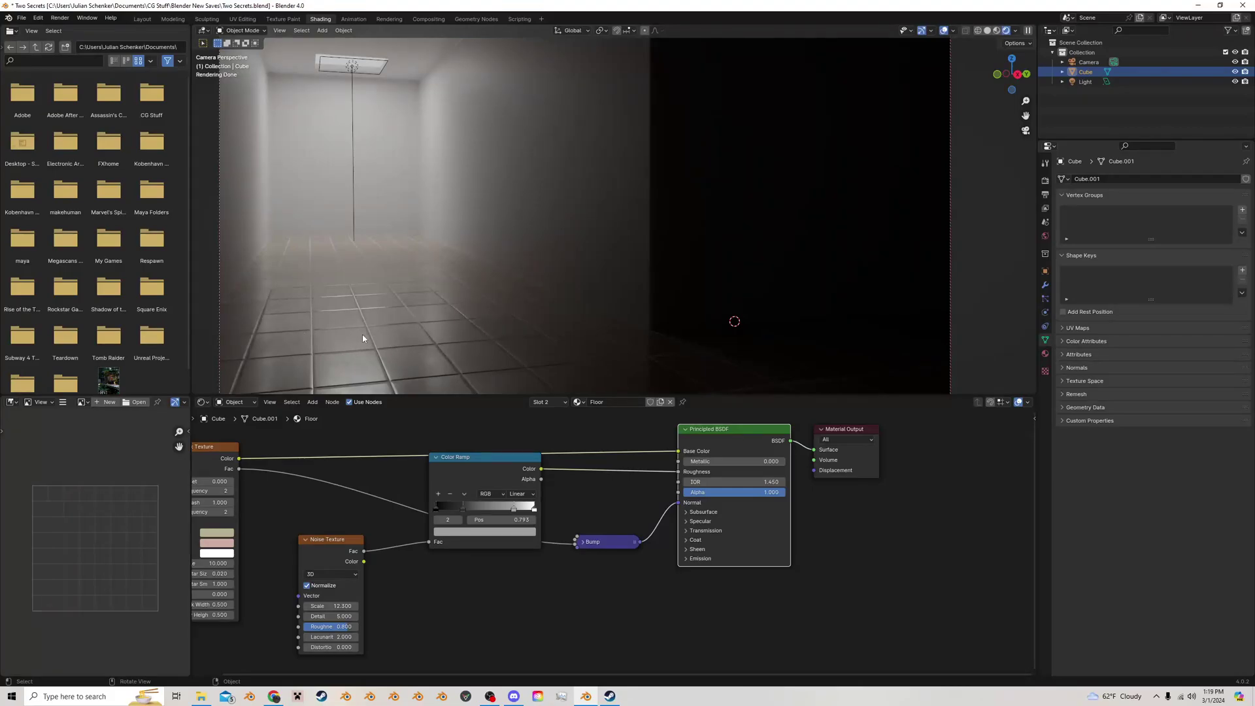
pyautogui.scroll(3, 402, 343)
pyautogui.moveTo(1026, 116); pyautogui.dragTo(1051, 97)
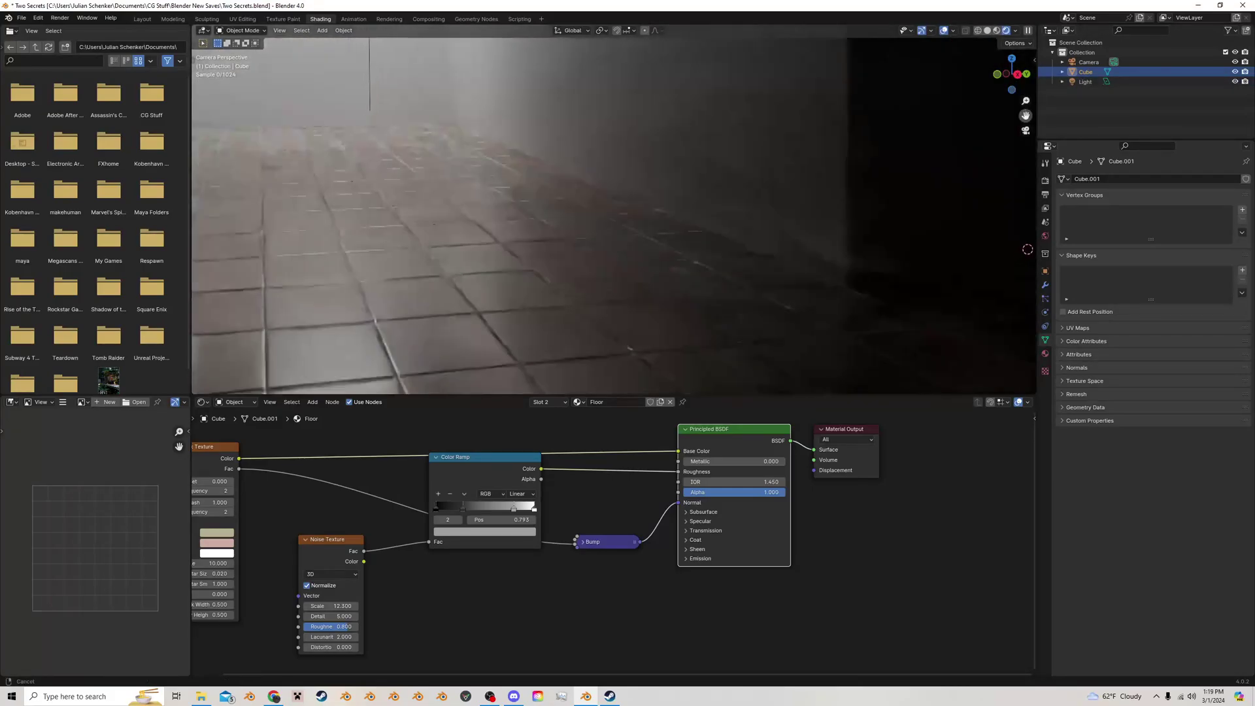
pyautogui.scroll(1, 628, 264)
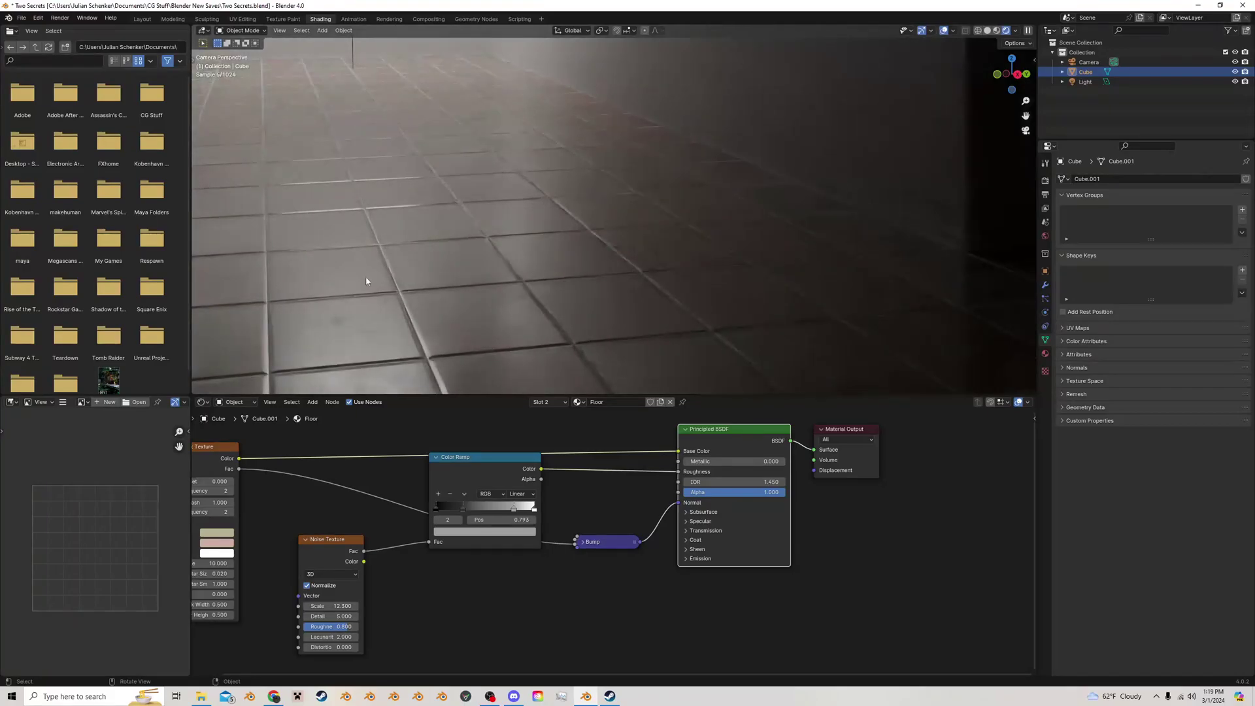
pyautogui.moveTo(238, 461); pyautogui.dragTo(678, 472)
pyautogui.hotkey('ctrl', 'z')
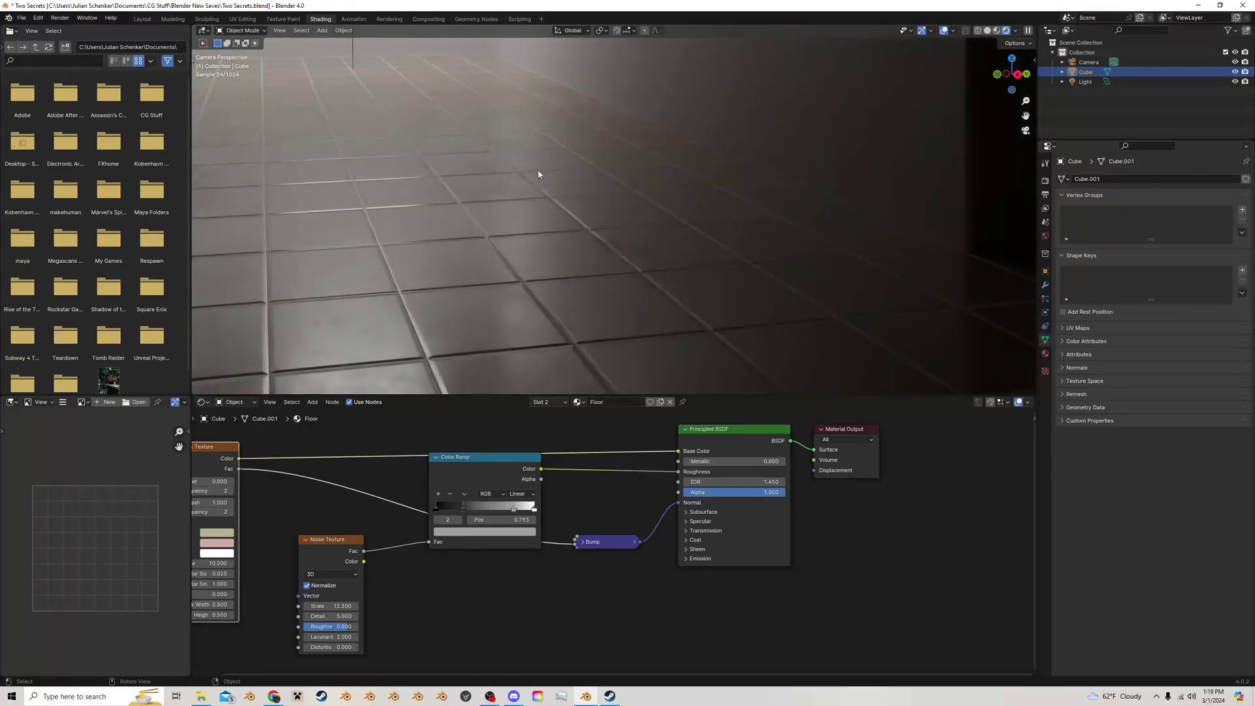
# Step: Collapse the Color Ramp node and move it and the Noise Texture below the Brick Texture's link to make room
pyautogui.click(435, 458)
pyautogui.moveTo(330, 540); pyautogui.dragTo(253, 612)
pyautogui.scroll(-2, 267, 607)
pyautogui.moveTo(507, 474); pyautogui.dragTo(400, 576)
# Step: Add a Mix Color node between the Color Ramp and the Principled BSDF's Roughness
pyautogui.hotkey('shift', 'a')
pyautogui.click(445, 553)
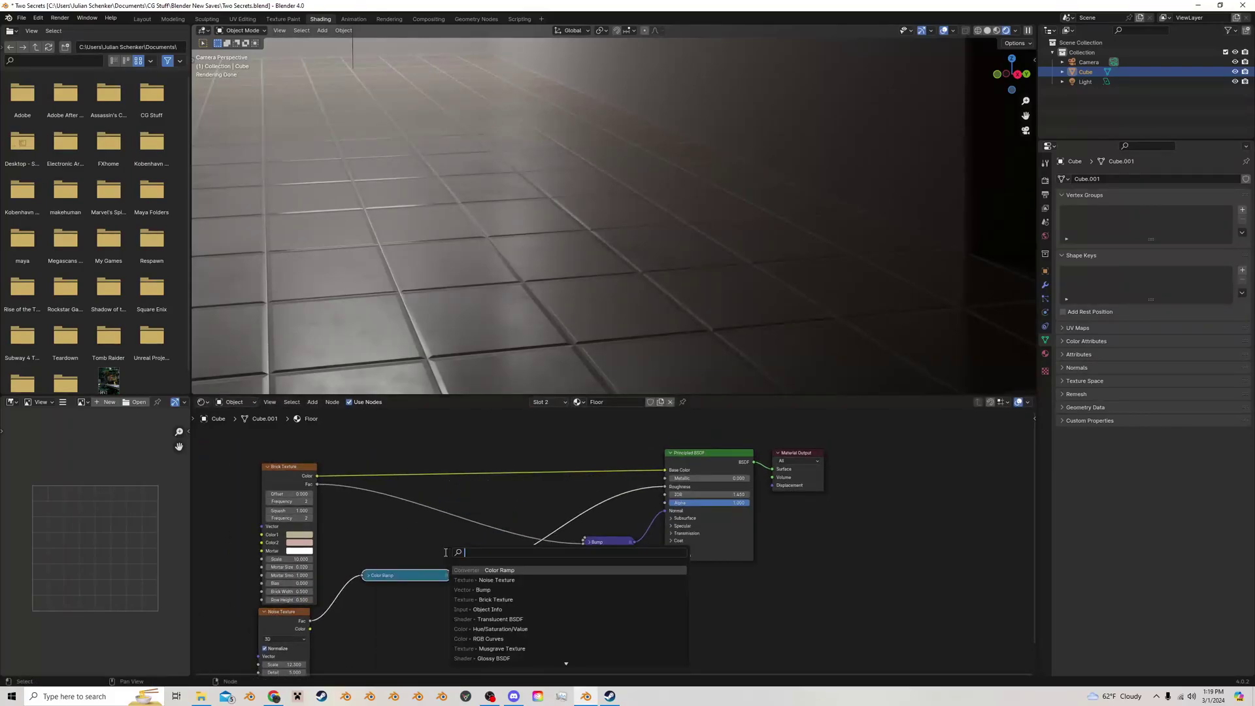
pyautogui.write('mix')
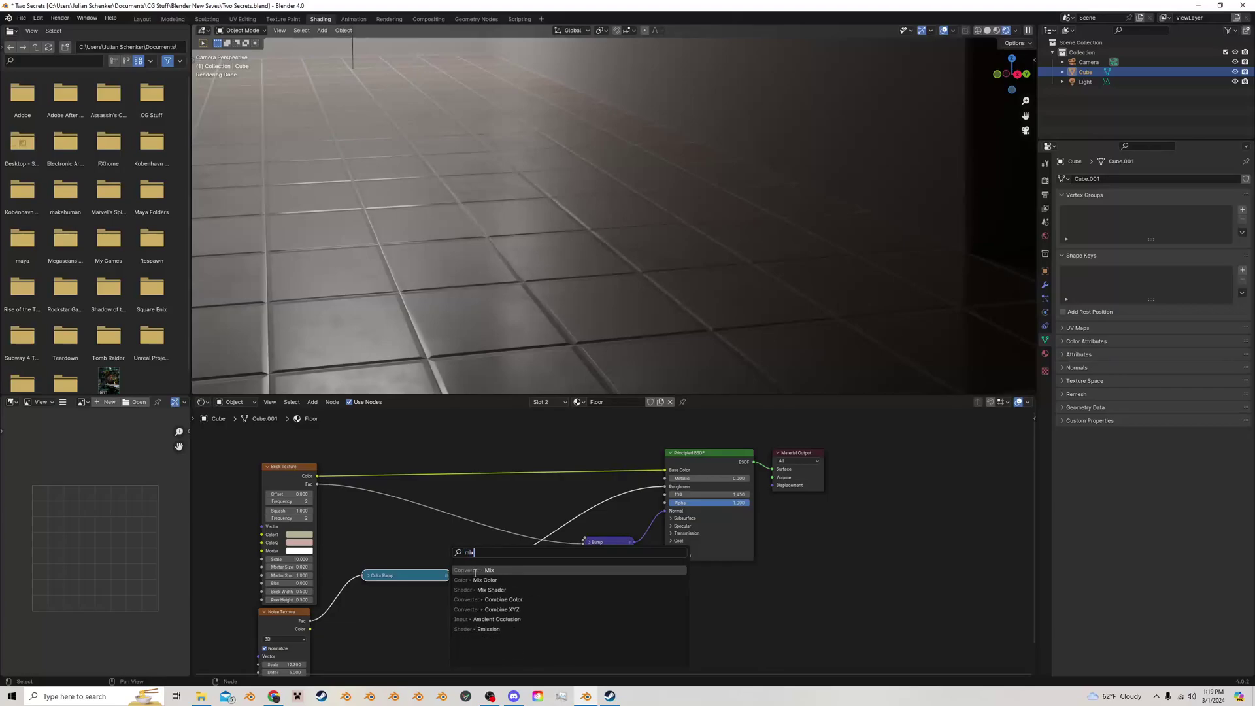
pyautogui.click(484, 570)
pyautogui.click(504, 564)
pyautogui.moveTo(503, 564); pyautogui.dragTo(529, 480)
# Step: Duplicate the Noise Texture, place the copy beside the original, and set the copy's Scale to 7.5
pyautogui.moveTo(419, 546); pyautogui.dragTo(449, 453, button='middle')
pyautogui.moveTo(311, 539); pyautogui.dragTo(264, 540)
pyautogui.hotkey('shift', 'd')
pyautogui.click(363, 570)
pyautogui.scroll(3, 364, 571)
pyautogui.moveTo(362, 571); pyautogui.dragTo(383, 538, button='middle')
pyautogui.moveTo(317, 590); pyautogui.dragTo(311, 590)
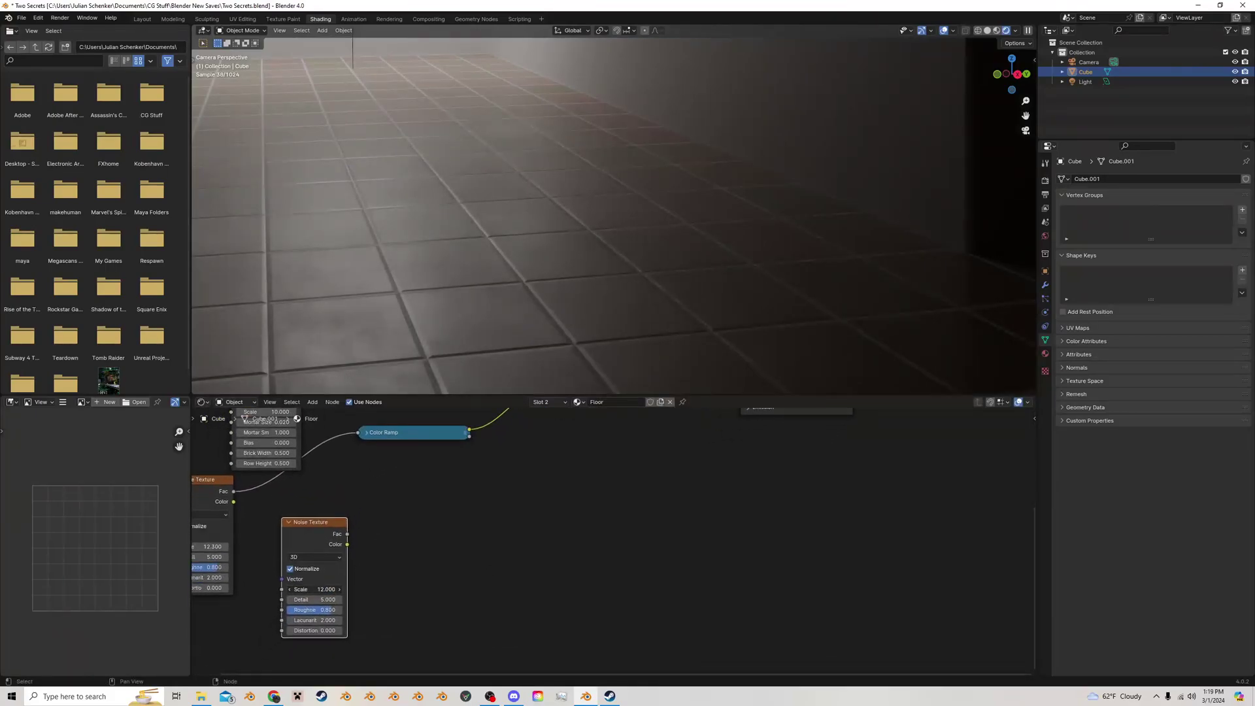
pyautogui.moveTo(332, 536); pyautogui.dragTo(315, 532)
# Step: Link the duplicated Noise Texture's Fac to the Mix node's Factor and preview the noise output
pyautogui.scroll(-2, 450, 461)
pyautogui.moveTo(450, 461); pyautogui.dragTo(438, 544, button='middle')
pyautogui.moveTo(335, 602); pyautogui.dragTo(526, 470)
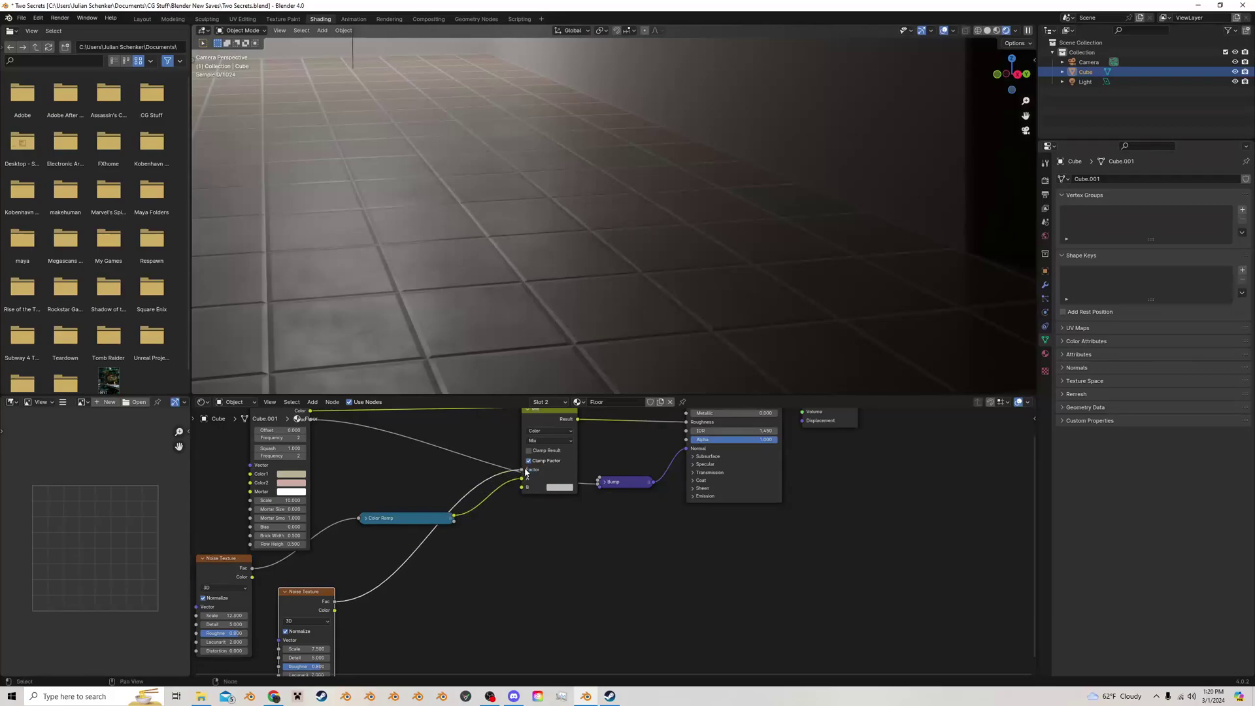
pyautogui.moveTo(544, 414); pyautogui.dragTo(546, 413)
pyautogui.moveTo(345, 605); pyautogui.dragTo(686, 423)
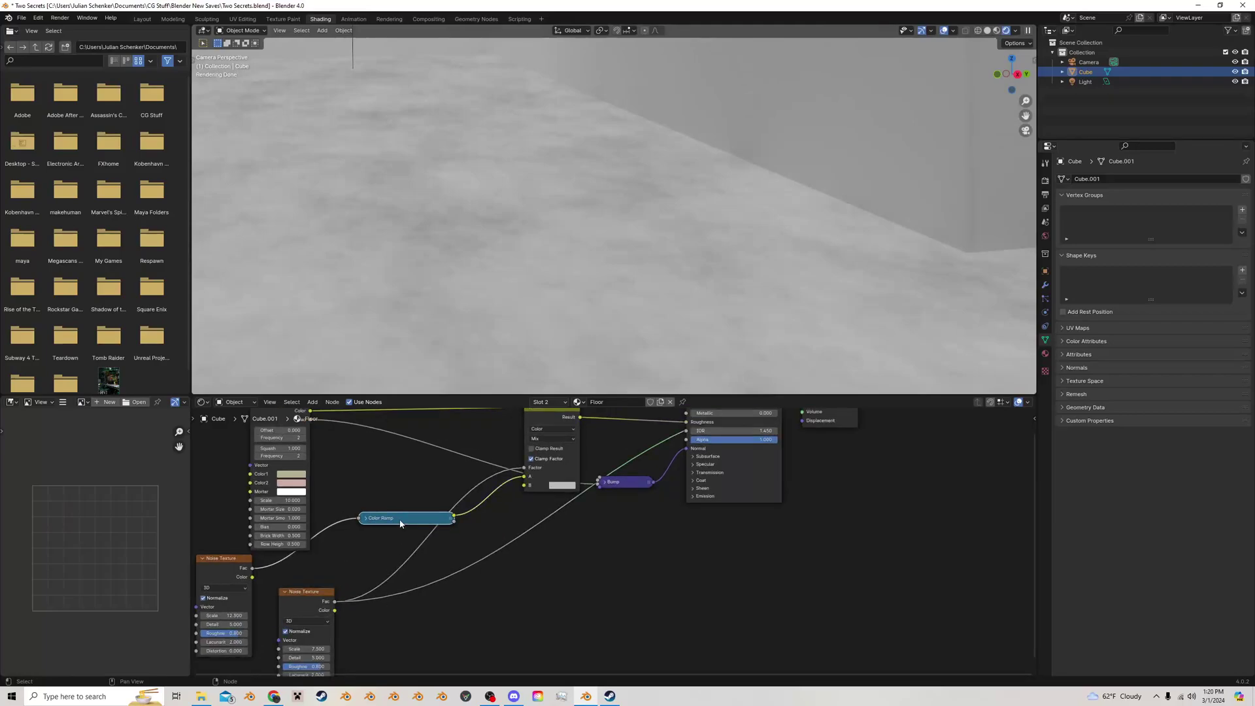
# Step: Duplicate the Color Ramp onto the link between the second Noise Texture and the Mix Factor, and expand the copy
pyautogui.hotkey('shift', 'd')
pyautogui.click(403, 563)
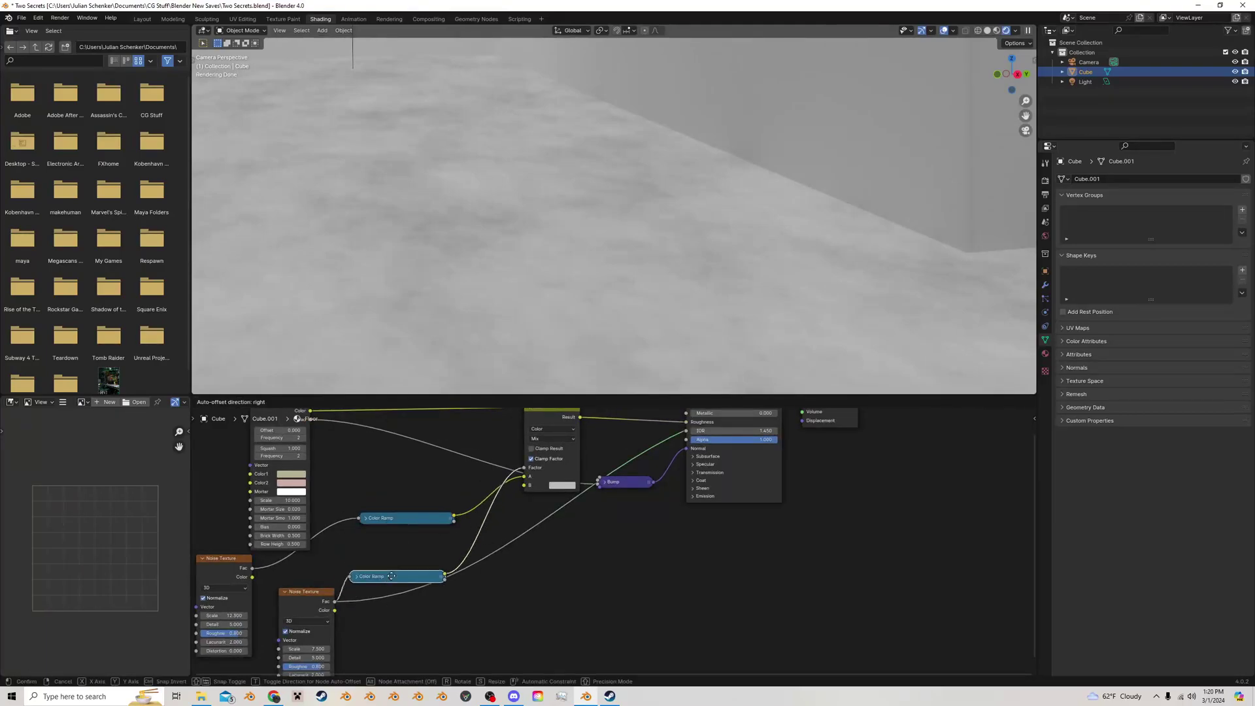
pyautogui.press('h')
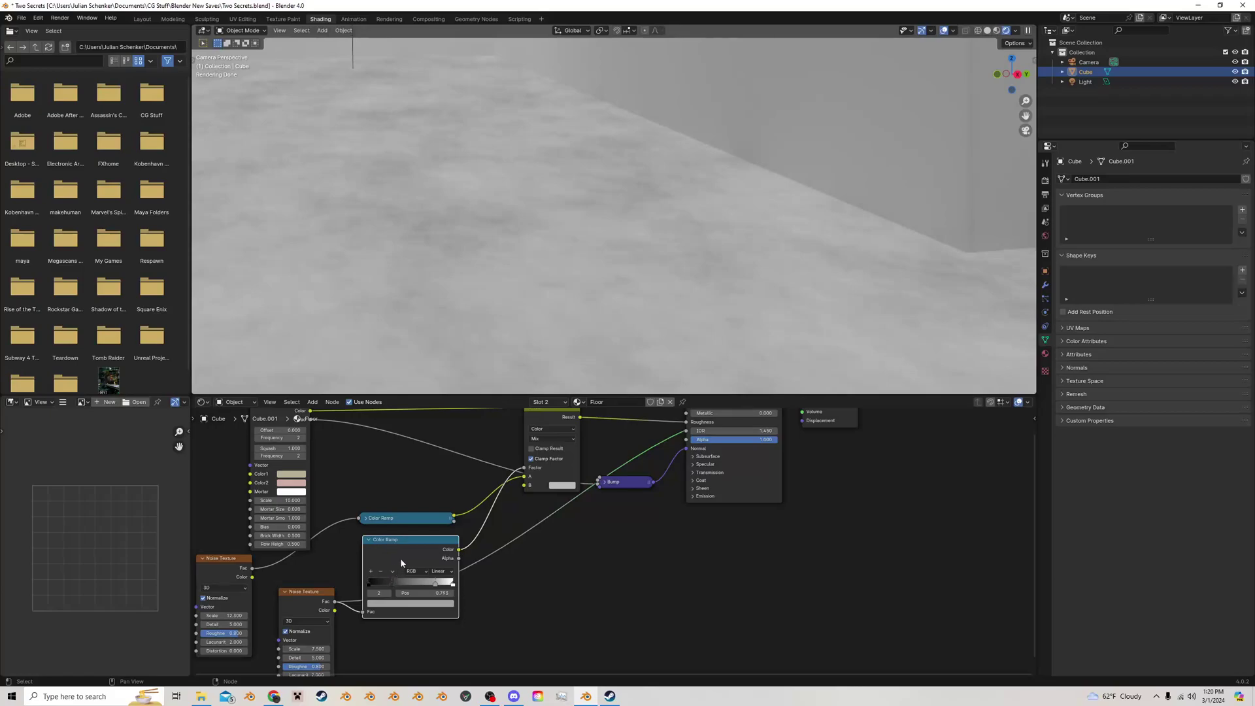
pyautogui.scroll(-1, 418, 542)
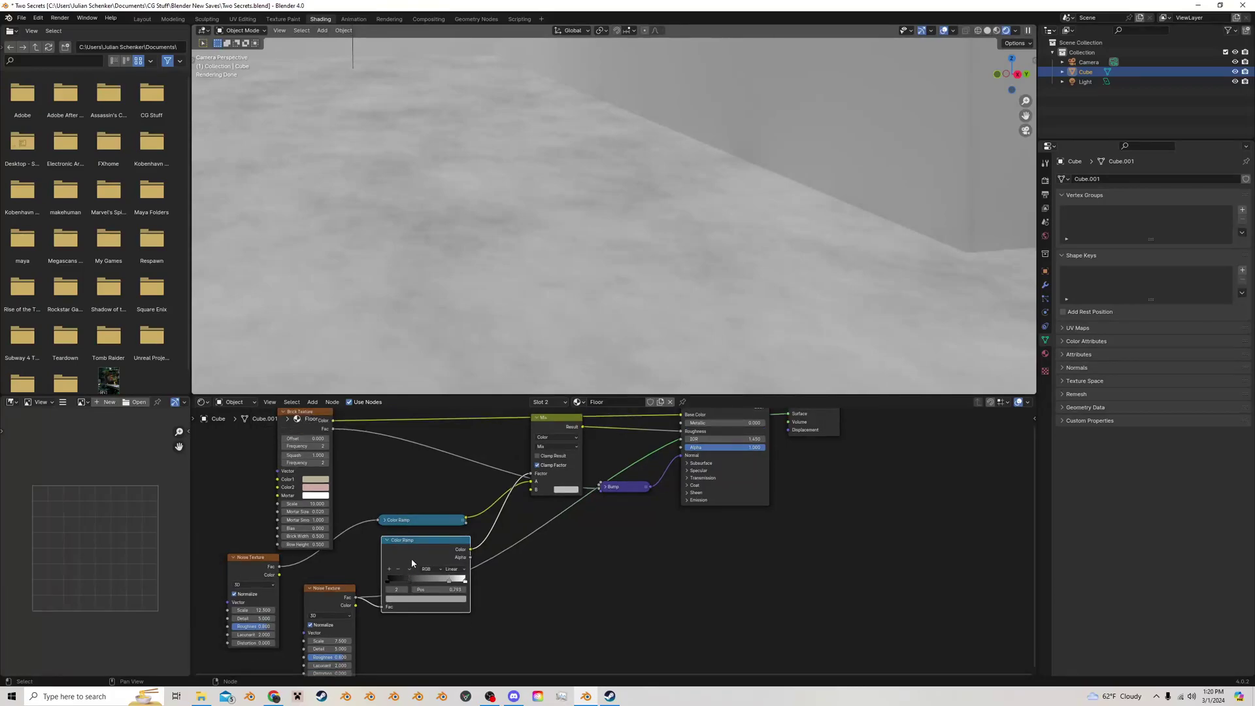
# Step: Preview the duplicated Color Ramp and shift its dark middle stop slightly toward the light end
pyautogui.keyDown('ctrl'); pyautogui.keyDown('shift'); pyautogui.click(410, 563); pyautogui.keyUp('shift'); pyautogui.keyUp('ctrl')
pyautogui.moveTo(410, 578); pyautogui.dragTo(418, 580)
pyautogui.click(449, 581)
# Step: Set the second Noise Texture's Detail to 2 and reconnect the Principled BSDF to the Material Output
pyautogui.moveTo(402, 626); pyautogui.dragTo(413, 576, button='middle')
pyautogui.moveTo(344, 600); pyautogui.dragTo(344, 600)
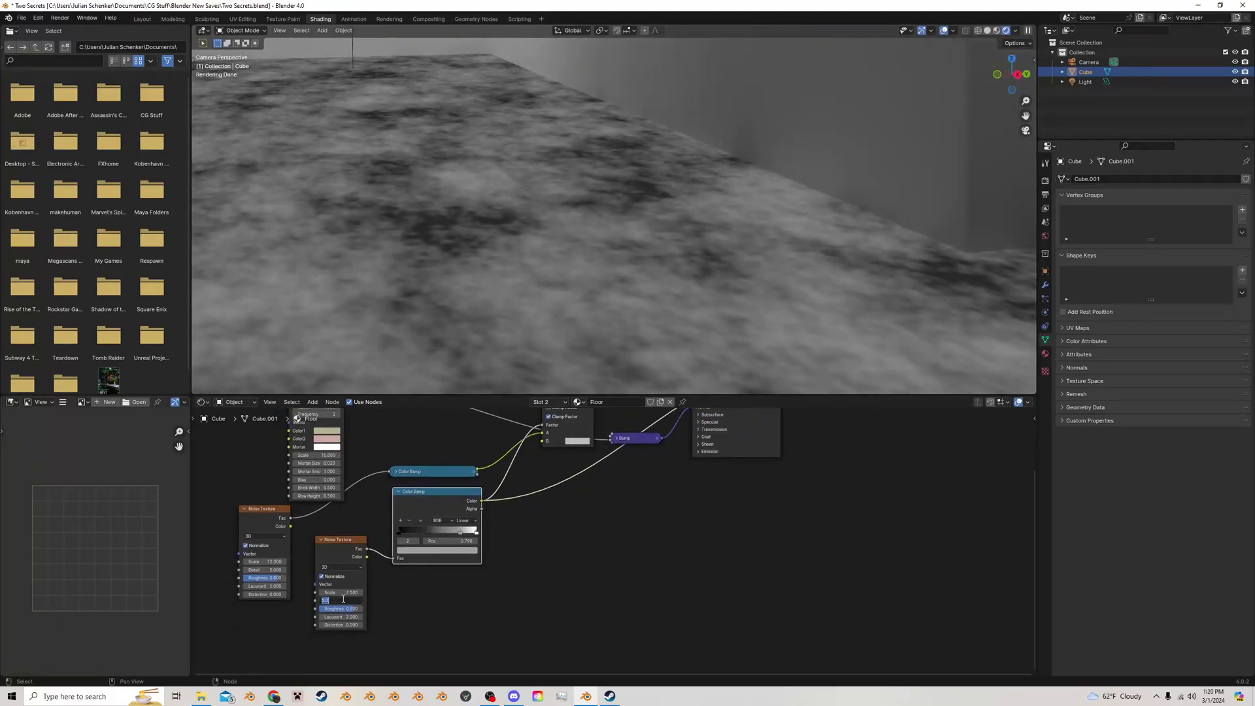
pyautogui.write('2')
pyautogui.press('Return')
pyautogui.scroll(-4, 590, 517)
pyautogui.moveTo(589, 499); pyautogui.dragTo(476, 580, button='middle')
pyautogui.keyDown('ctrl'); pyautogui.keyDown('shift'); pyautogui.click(572, 483); pyautogui.keyUp('shift'); pyautogui.keyUp('ctrl')
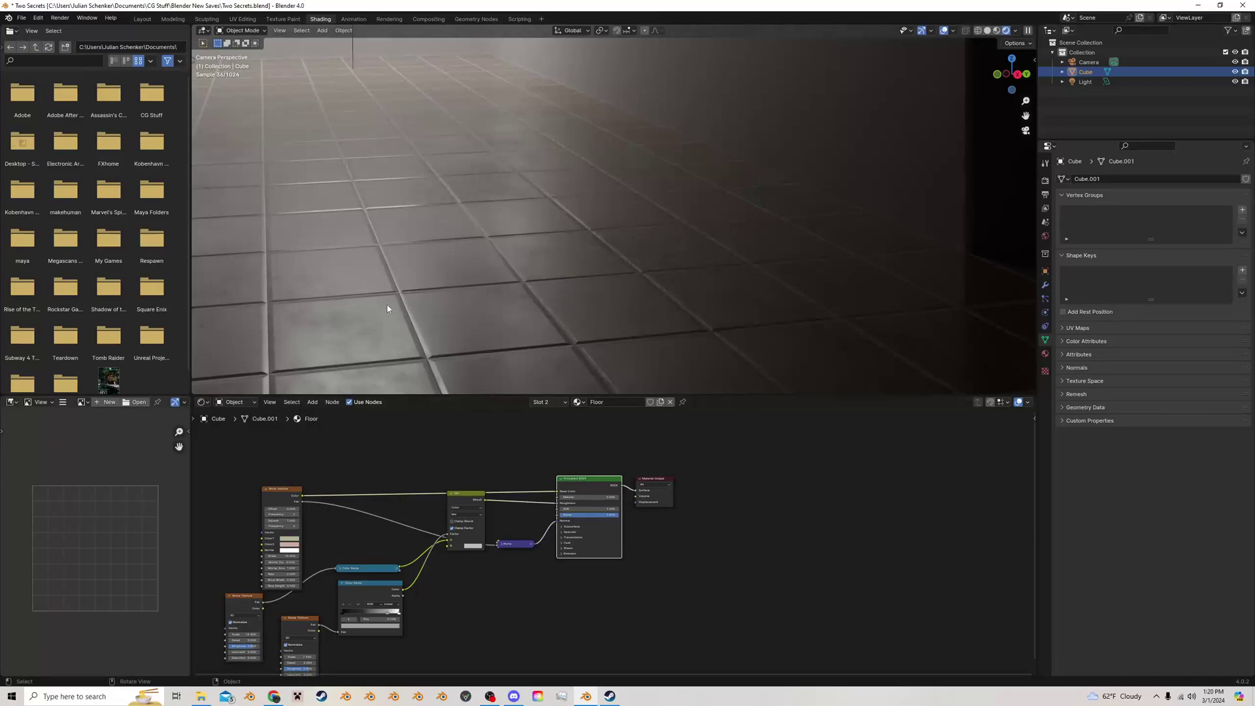
# Step: Set the Mix node's B color to a medium grey, preview the mix, and restore the Principled BSDF as output
pyautogui.click(473, 546)
pyautogui.moveTo(520, 489)
pyautogui.mouseDown()
pyautogui.moveTo(516, 502)
pyautogui.moveTo(519, 487)
pyautogui.mouseUp()
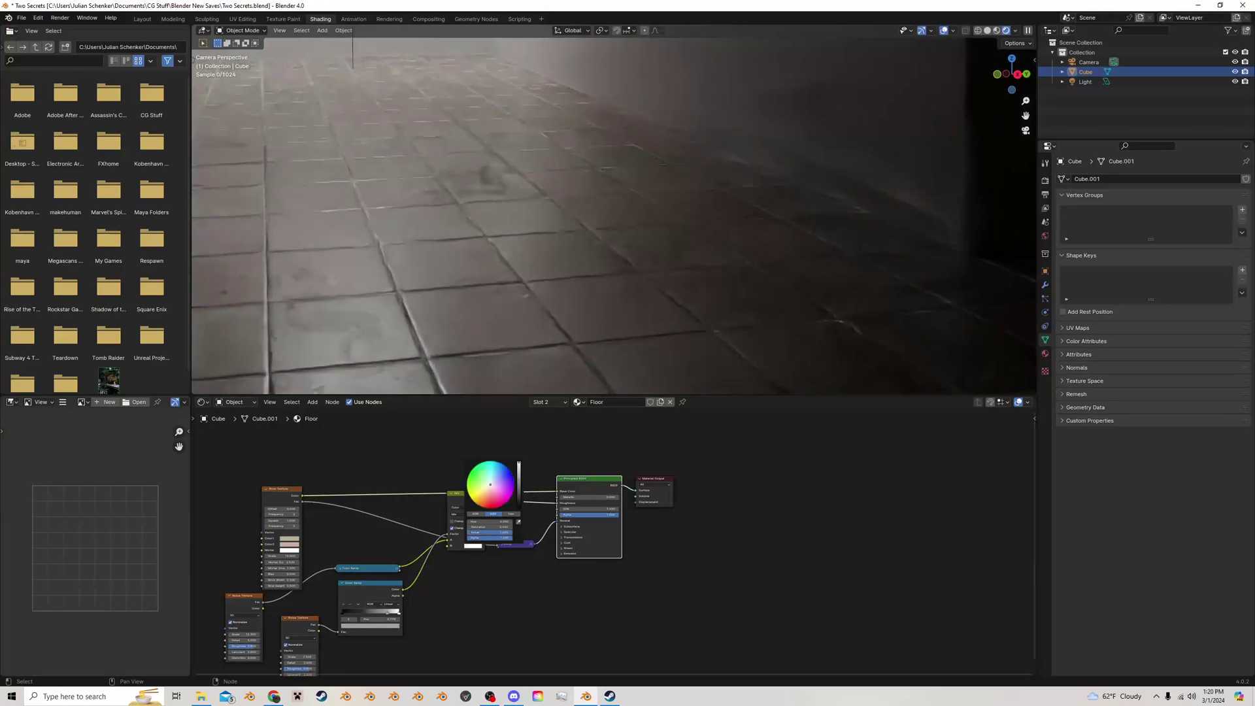
pyautogui.click(520, 488)
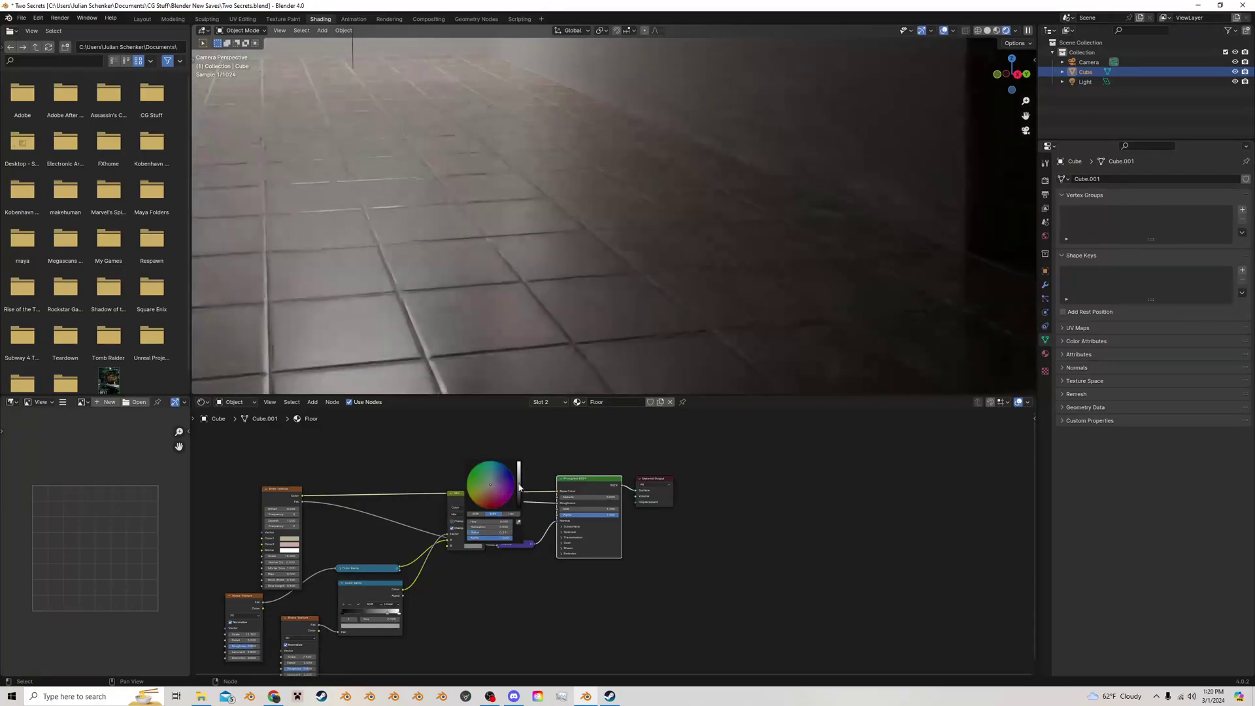
pyautogui.keyDown('ctrl'); pyautogui.keyDown('shift'); pyautogui.click(471, 500); pyautogui.keyUp('shift'); pyautogui.keyUp('ctrl')
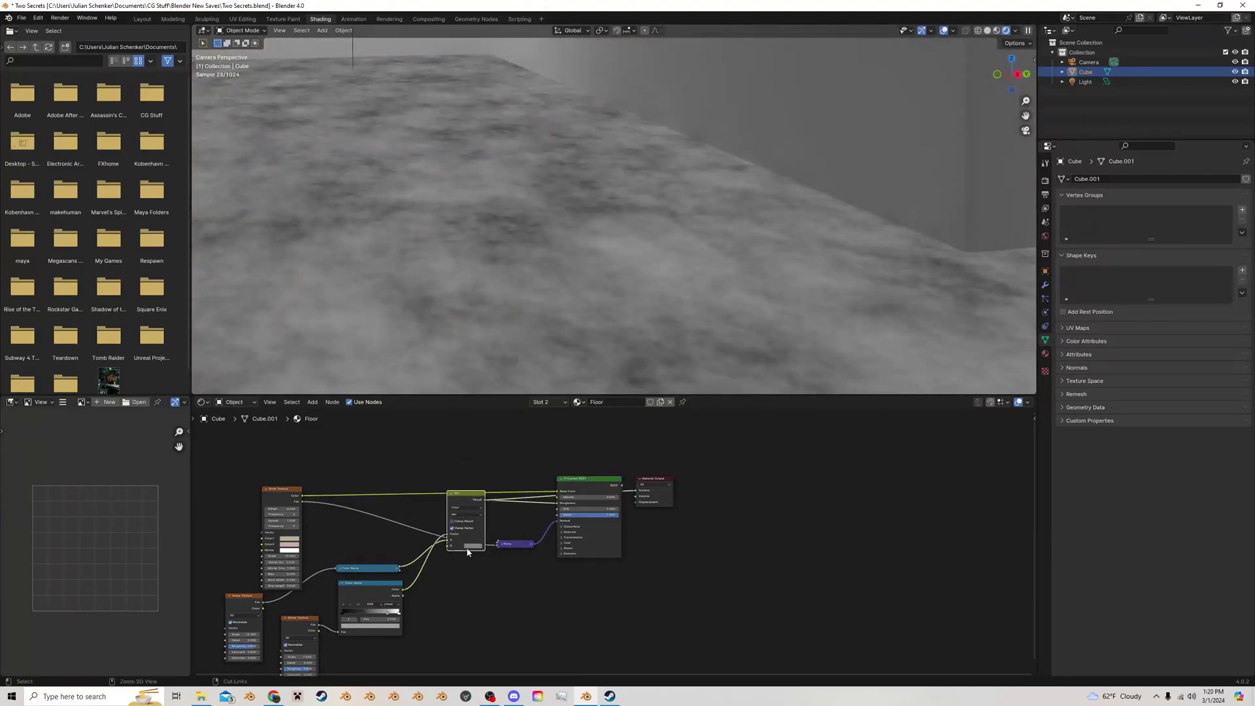
pyautogui.keyDown('ctrl'); pyautogui.keyDown('shift'); pyautogui.click(586, 484); pyautogui.keyUp('shift'); pyautogui.keyUp('ctrl')
# Step: Reframe the whole corridor in the camera view and save the file
pyautogui.scroll(-4, 485, 361)
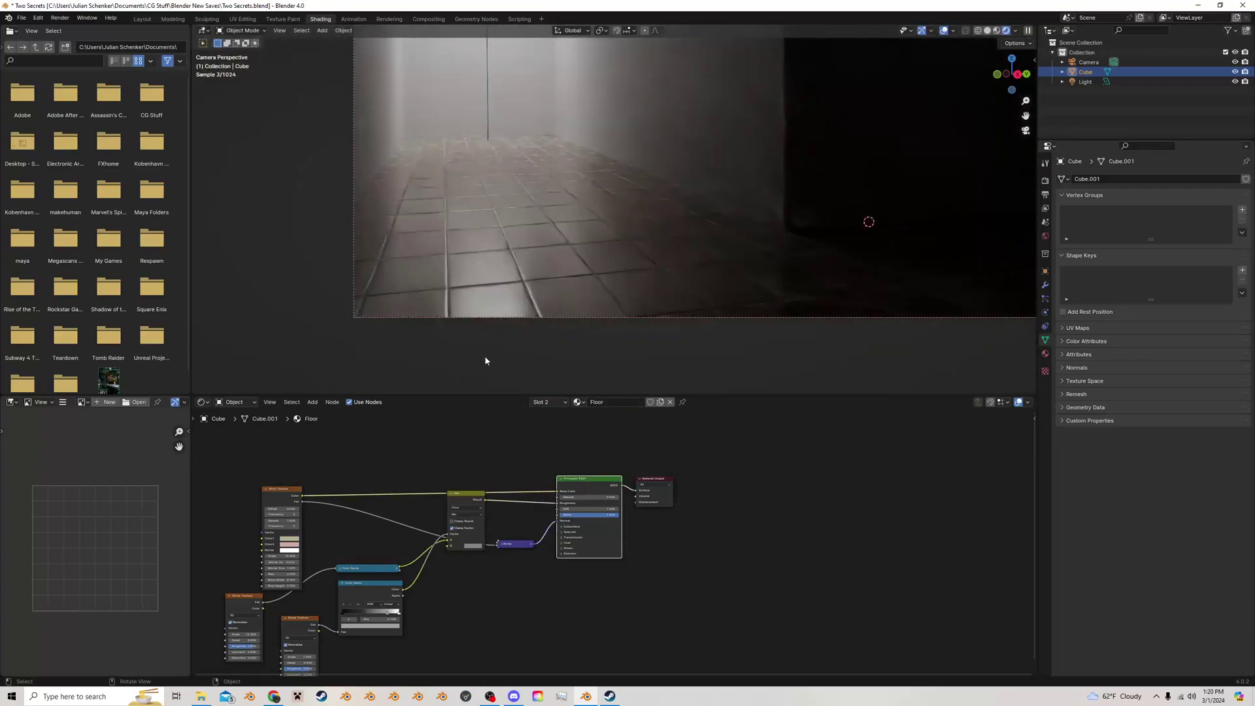
pyautogui.moveTo(1025, 115); pyautogui.dragTo(882, 270)
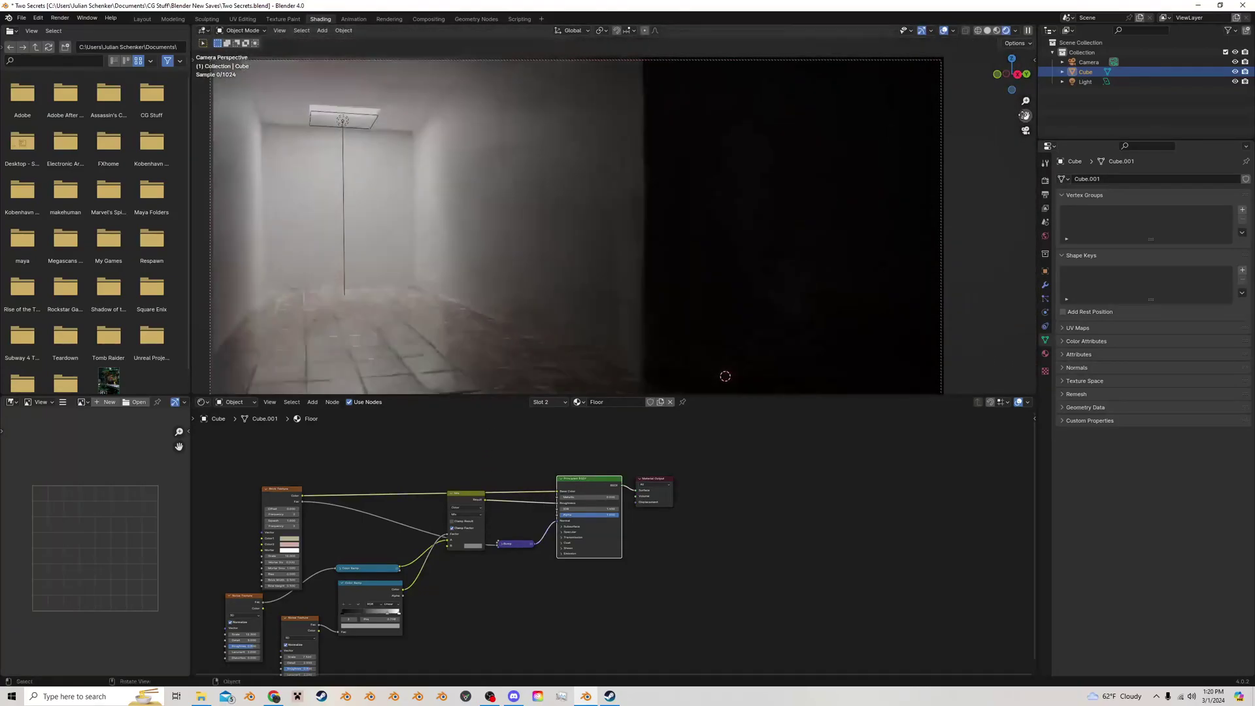
pyautogui.scroll(-1, 717, 196)
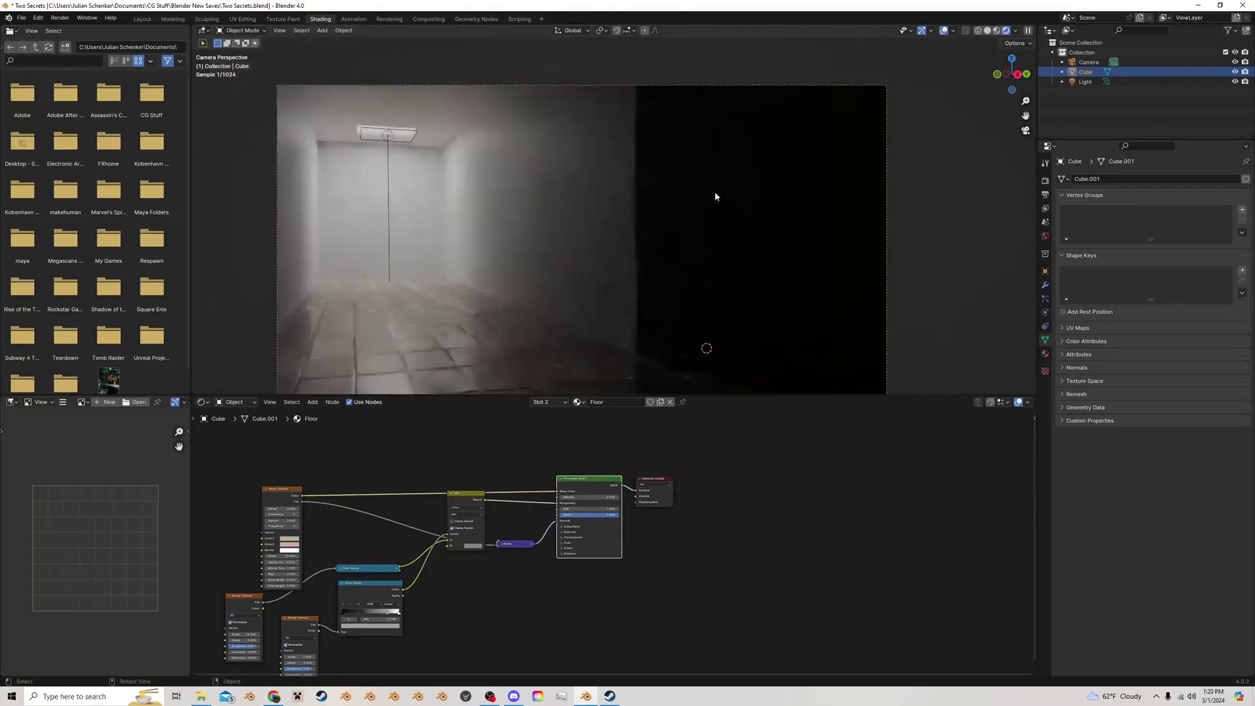
pyautogui.hotkey('ctrl', 's')
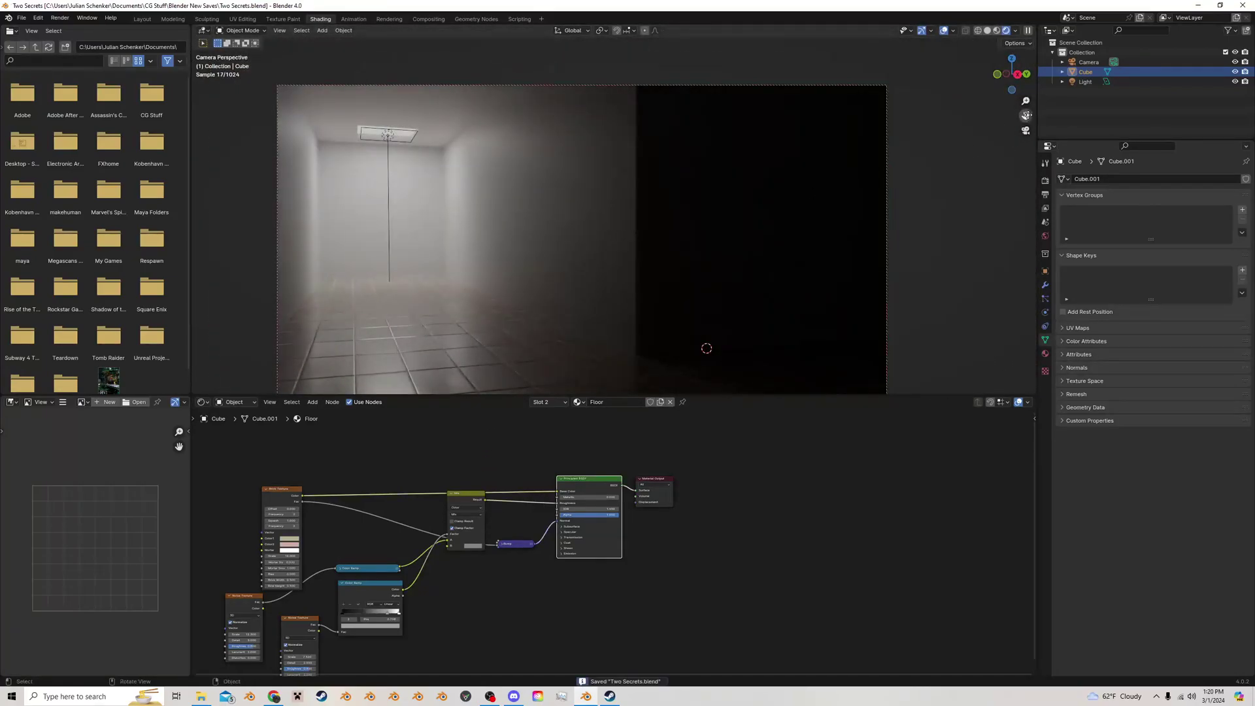
pyautogui.moveTo(1027, 115); pyautogui.dragTo(1021, 92)
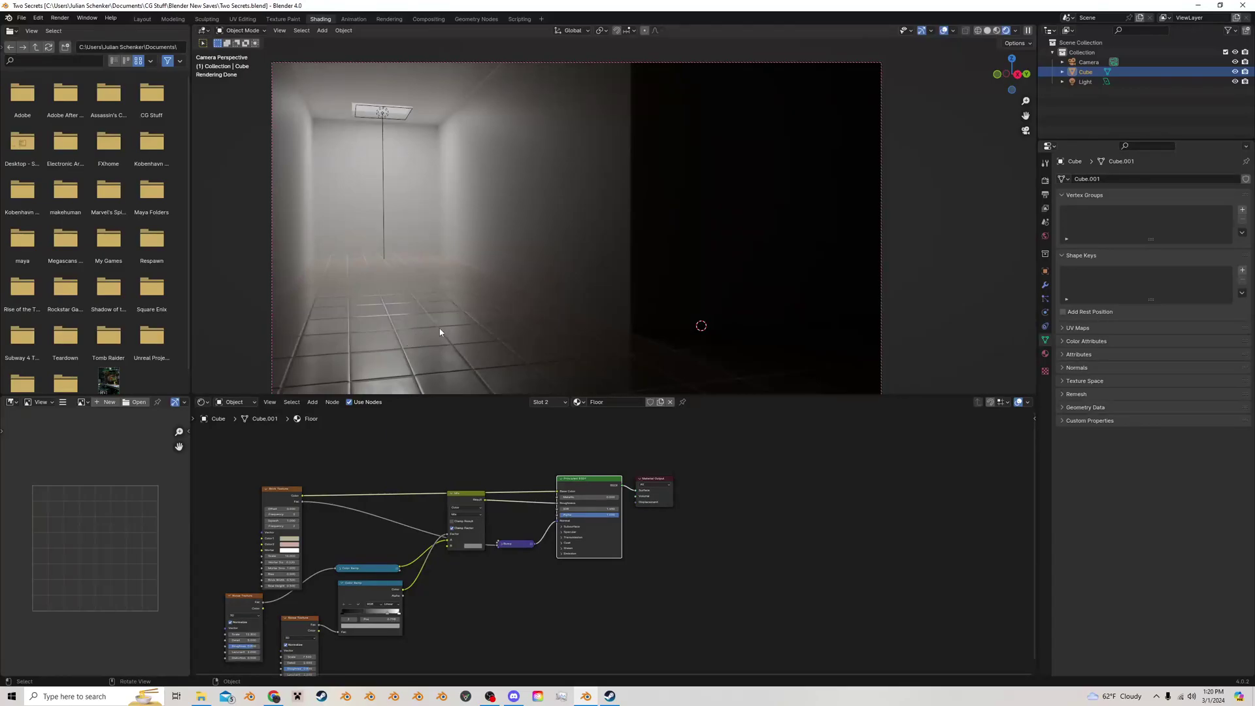
# Step: Try a Scale of 2 on the first Noise Texture and undo the scale changes
pyautogui.scroll(1, 374, 548)
pyautogui.moveTo(365, 551); pyautogui.dragTo(512, 471, button='middle')
pyautogui.moveTo(330, 567)
pyautogui.mouseDown()
pyautogui.moveTo(386, 567)
pyautogui.moveTo(333, 567)
pyautogui.mouseUp()
pyautogui.doubleClick(337, 568)
pyautogui.write('2')
pyautogui.press('Return')
pyautogui.hotkey('ctrl', 'z')
pyautogui.hotkey('ctrl', 'z')
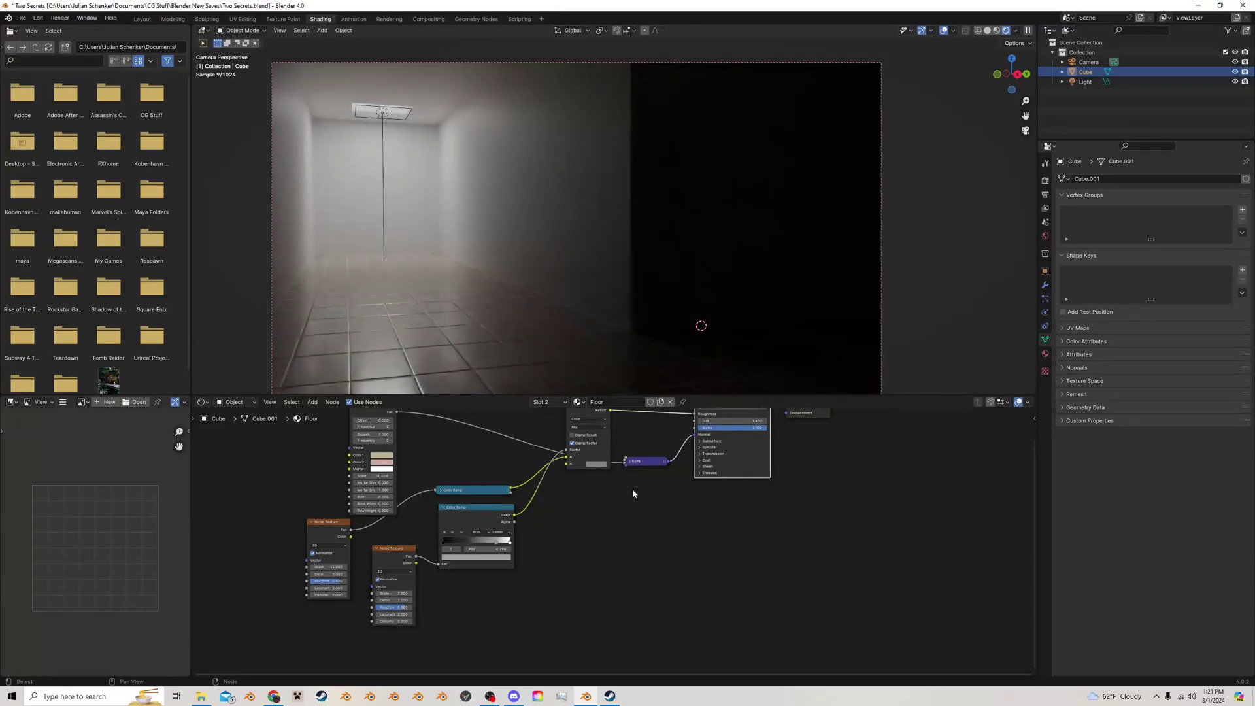
# Step: Collapse the Mix node and reposition it between the Color Ramps and the Principled BSDF
pyautogui.moveTo(629, 493); pyautogui.dragTo(492, 569, button='middle')
pyautogui.click(437, 482)
pyautogui.press('h')
pyautogui.moveTo(438, 482); pyautogui.dragTo(454, 508)
pyautogui.scroll(-1, 454, 508)
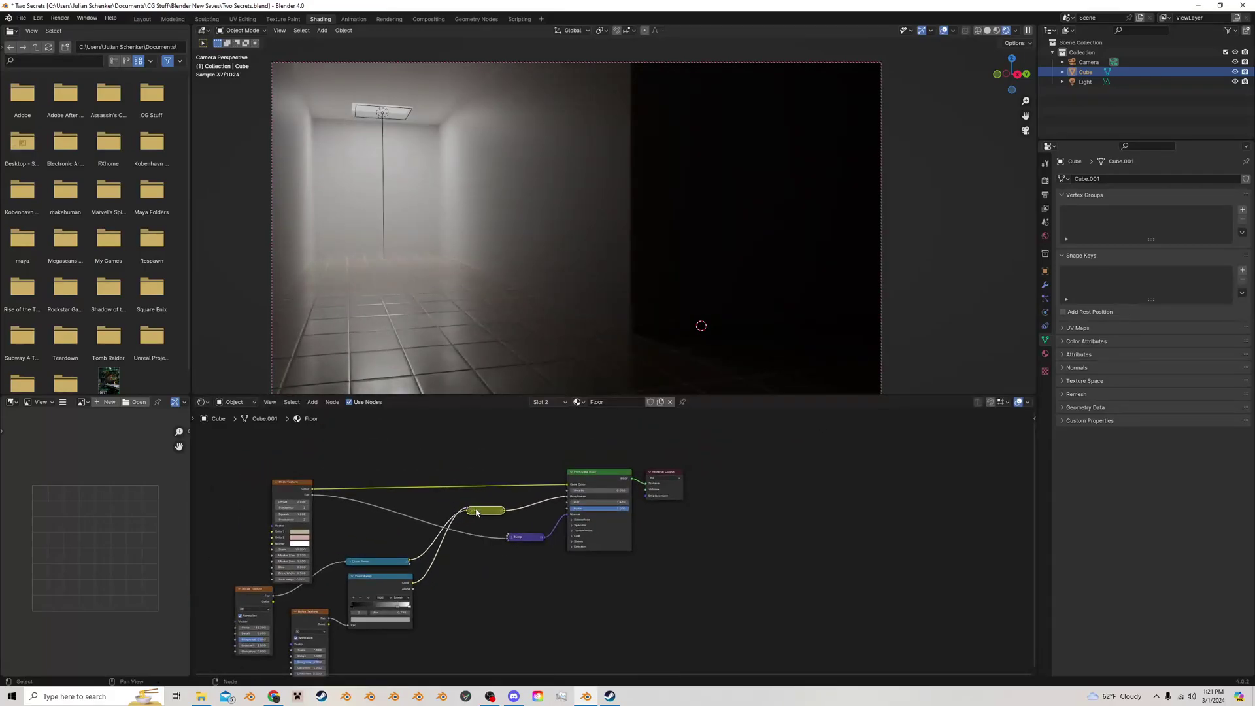
# Step: Copy the Floor material's Noise Texture, Color Ramp and Mix nodes and paste them into the wall material named Material
pyautogui.click(376, 575)
pyautogui.keyDown('shift'); pyautogui.click(307, 612); pyautogui.keyUp('shift')
pyautogui.keyDown('shift'); pyautogui.click(252, 590); pyautogui.keyUp('shift')
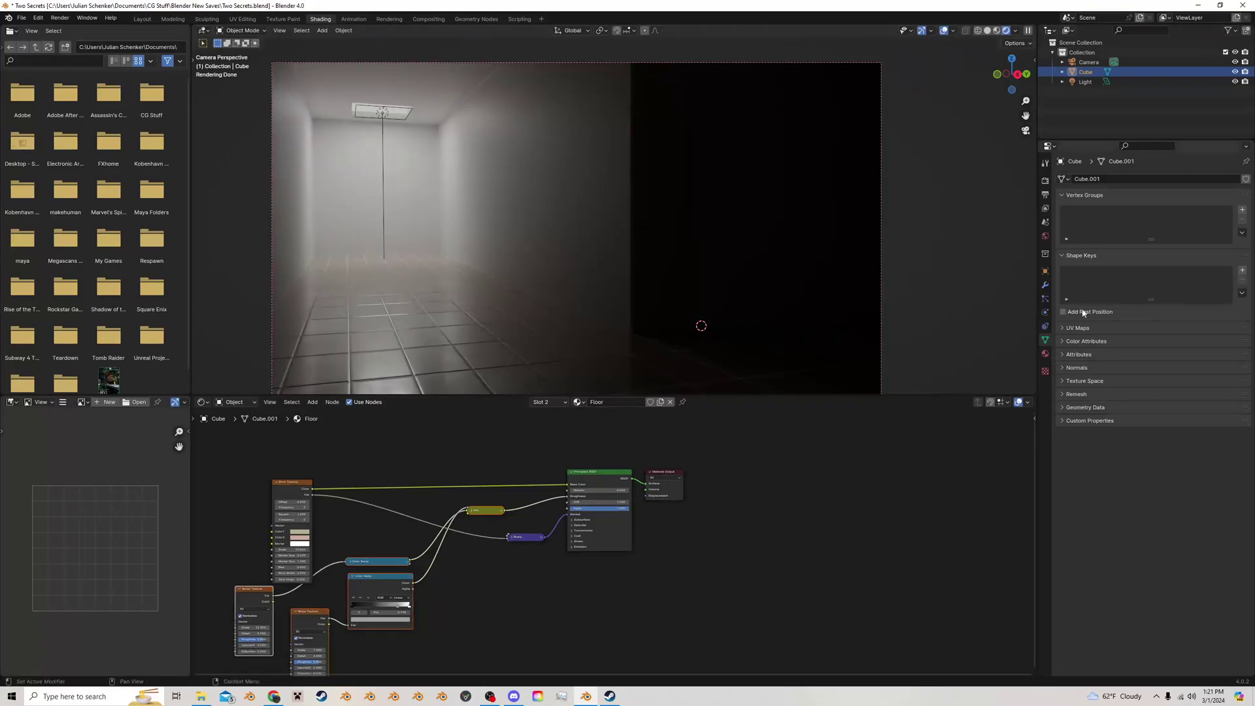
pyautogui.click(1045, 353)
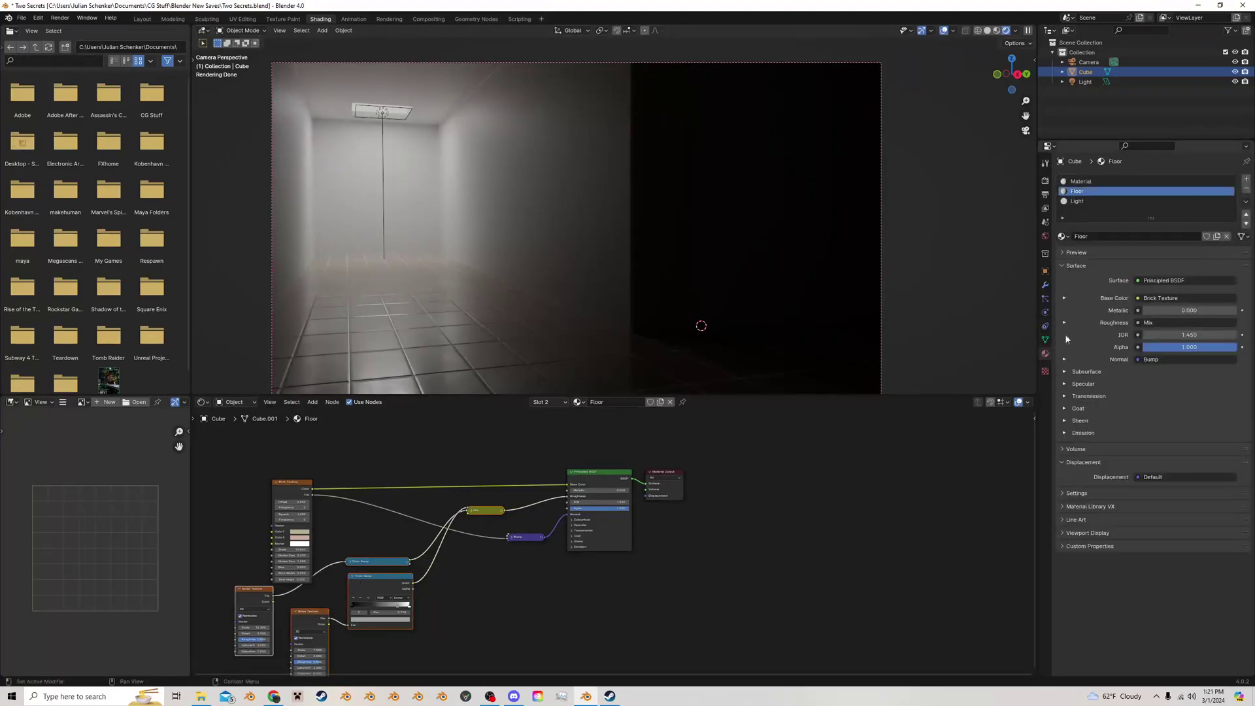
pyautogui.click(1111, 182)
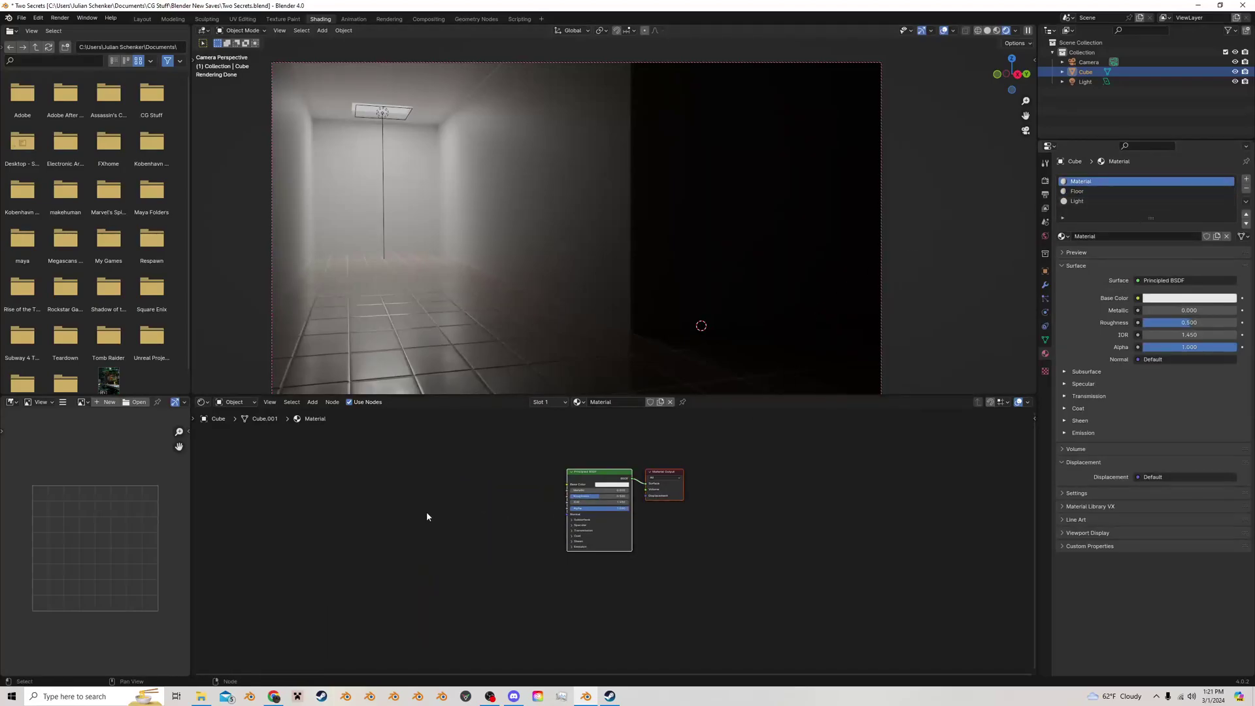
pyautogui.hotkey('ctrl', 'v')
pyautogui.press('g')
pyautogui.click(462, 482)
# Step: Link the pasted Mix node's result to the wall material's Principled BSDF Roughness
pyautogui.click(491, 502)
pyautogui.moveTo(478, 475); pyautogui.dragTo(544, 474)
pyautogui.scroll(2, 485, 518)
pyautogui.scroll(2, 485, 520)
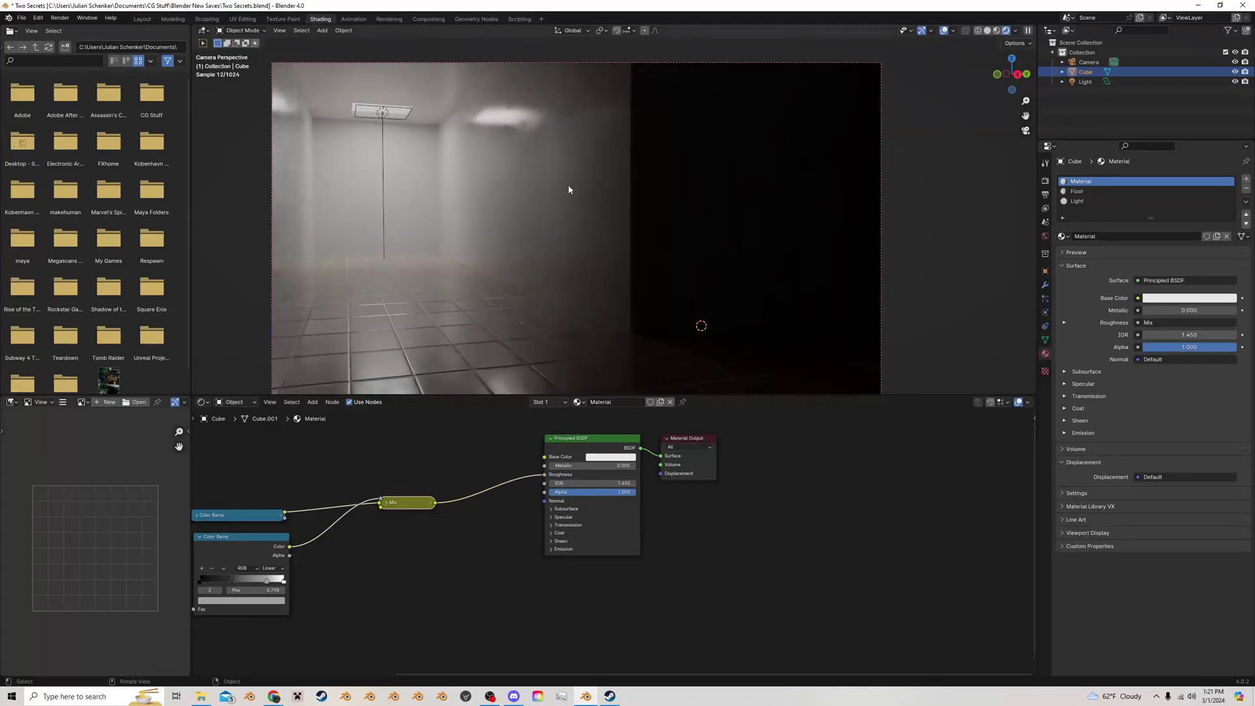
# Step: Examine the ceiling light's reflection on the corridor wall up close and review the pasted roughness nodes
pyautogui.scroll(2, 578, 170)
pyautogui.moveTo(1026, 116); pyautogui.dragTo(1106, 248)
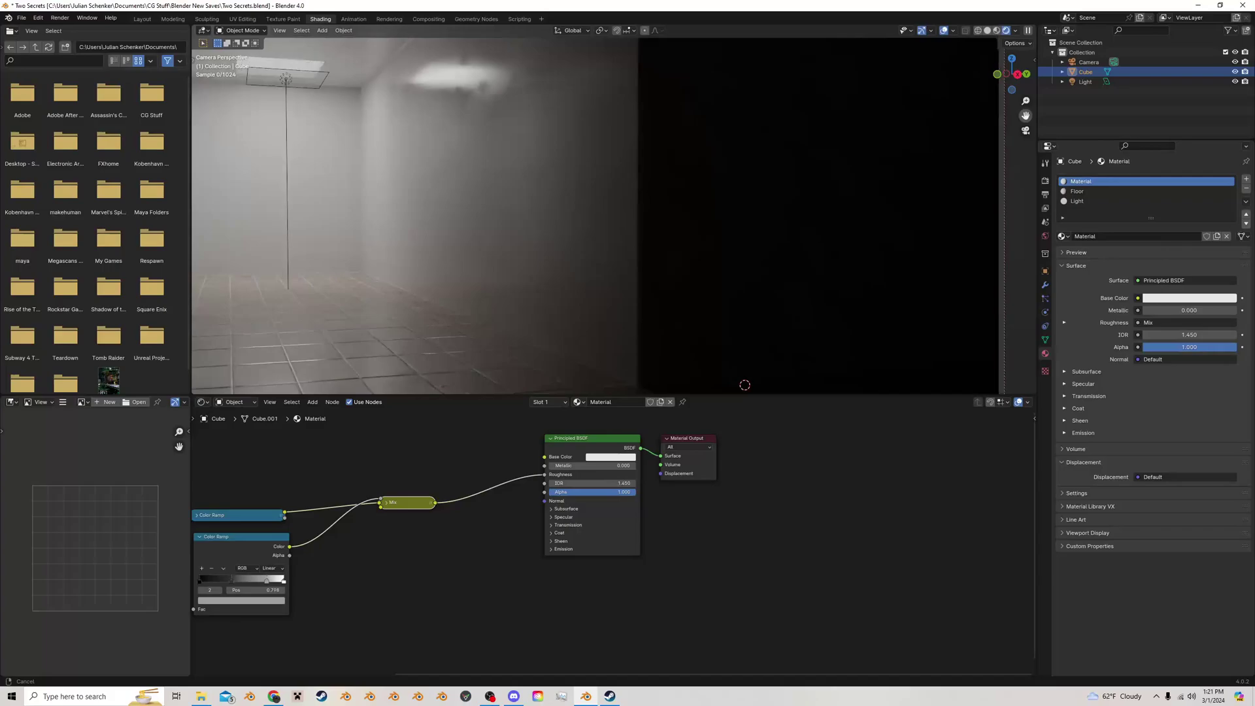
pyautogui.scroll(5, 596, 198)
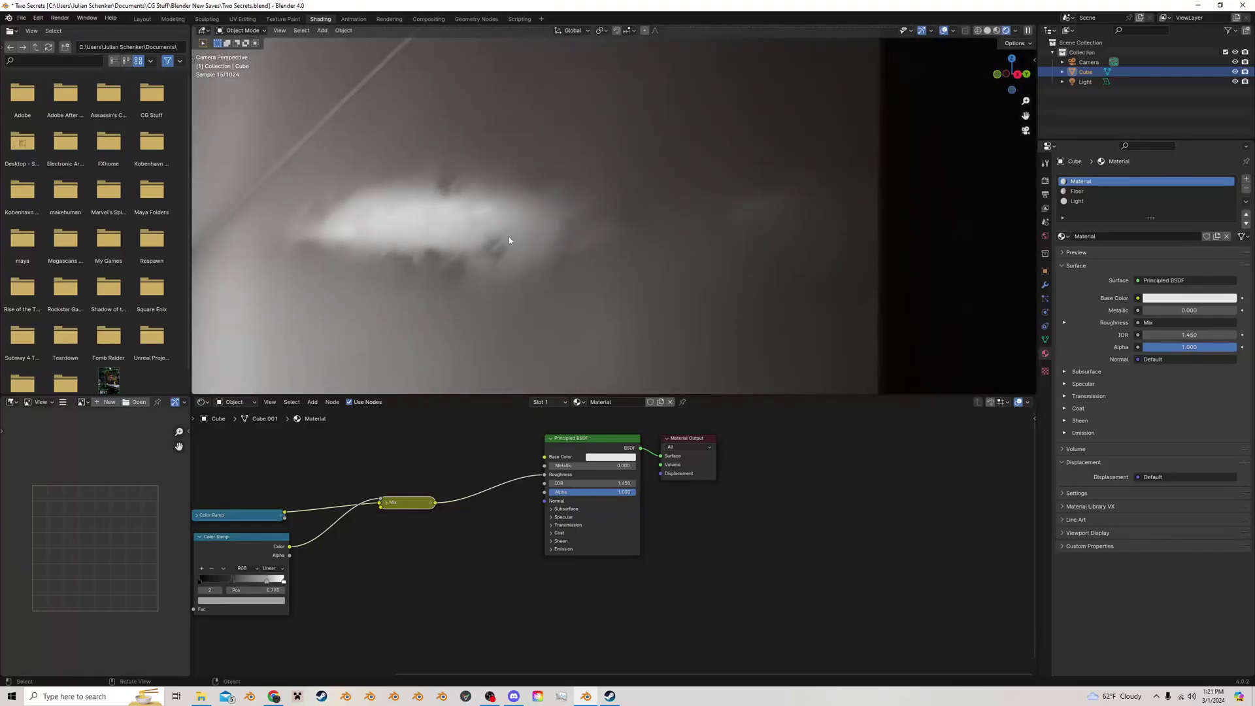
pyautogui.scroll(-3, 476, 209)
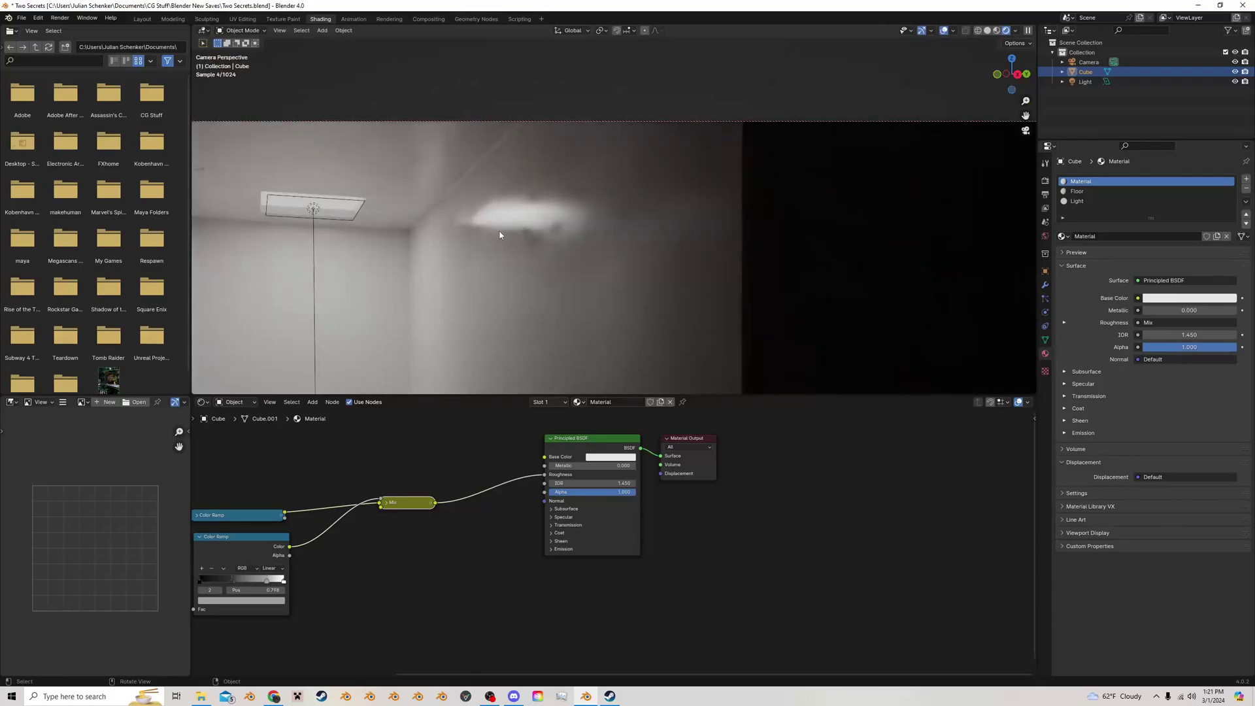
pyautogui.moveTo(1026, 116); pyautogui.dragTo(1075, 29)
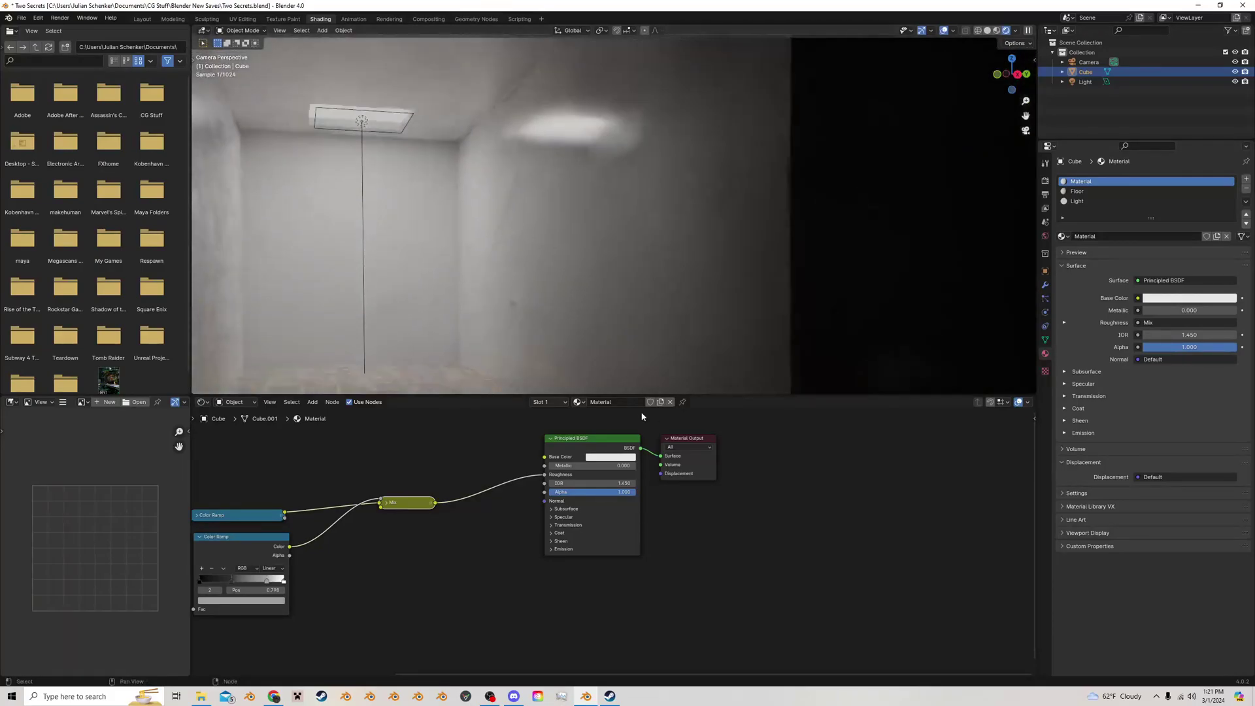
pyautogui.scroll(1, 334, 505)
pyautogui.moveTo(342, 513); pyautogui.dragTo(585, 454, button='middle')
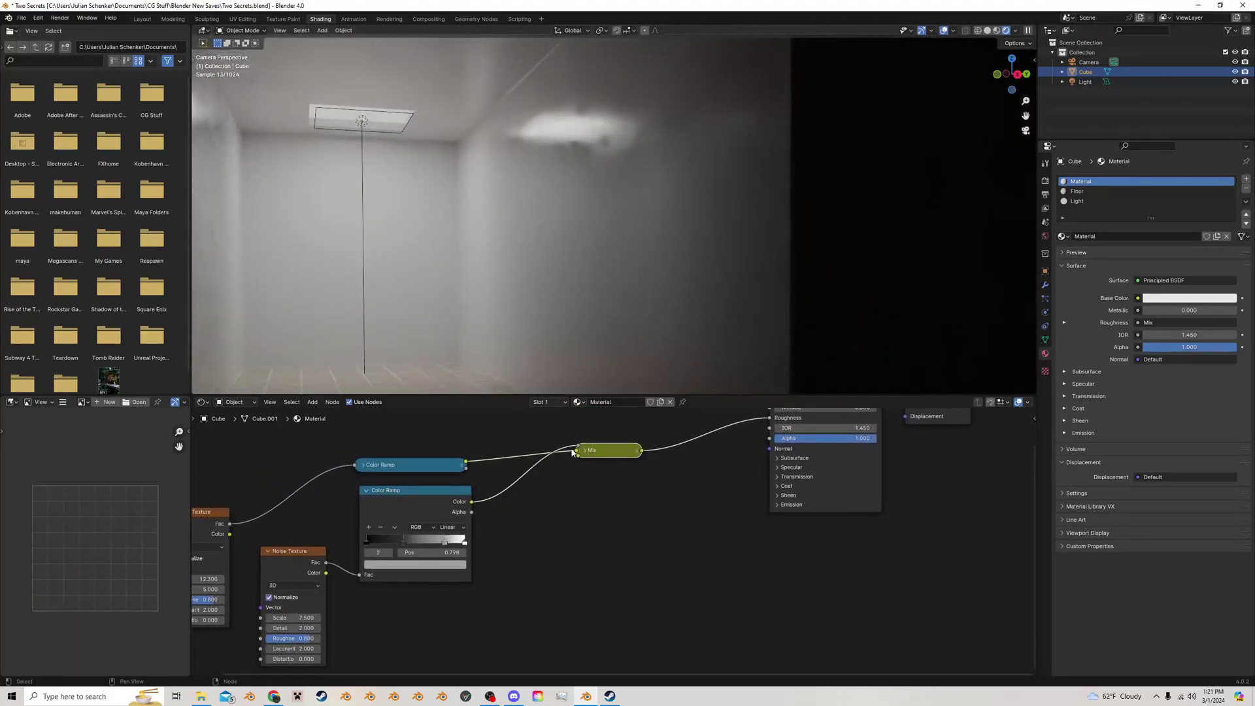
# Step: Expand the Mix node and the upper Color Ramp, and lighten the colour of the ramp's second stop
pyautogui.click(584, 451)
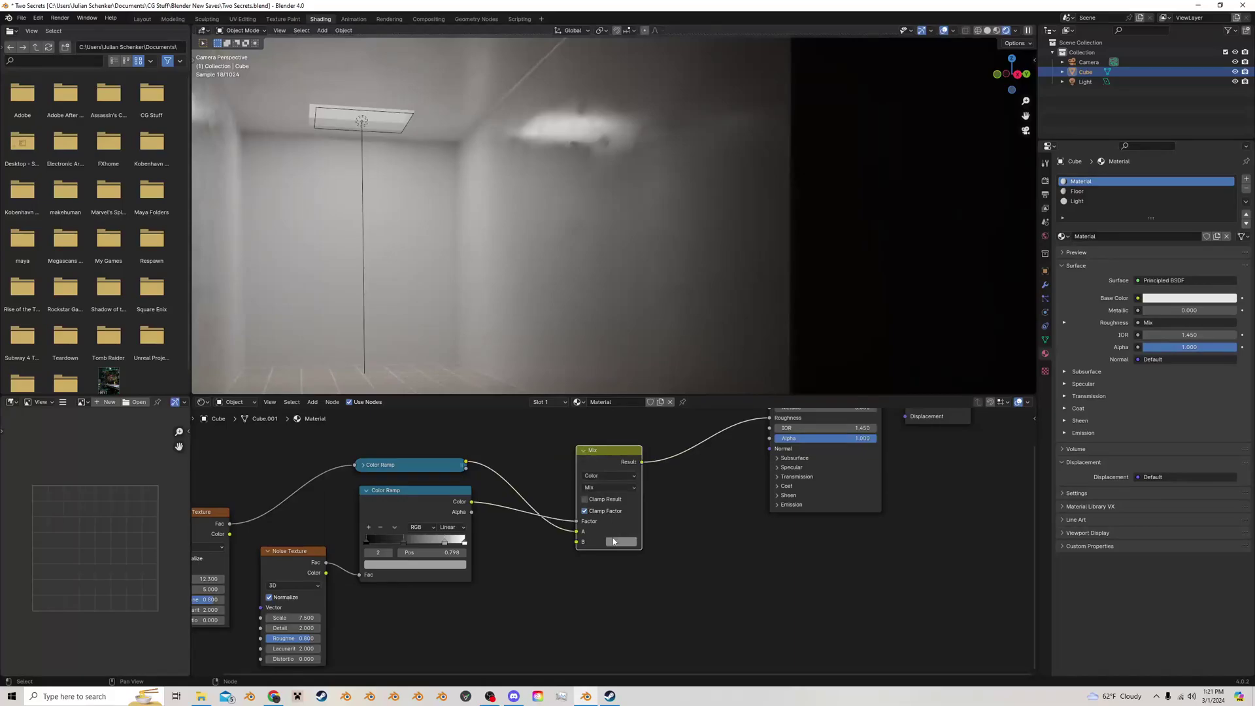
pyautogui.click(366, 465)
pyautogui.click(380, 520)
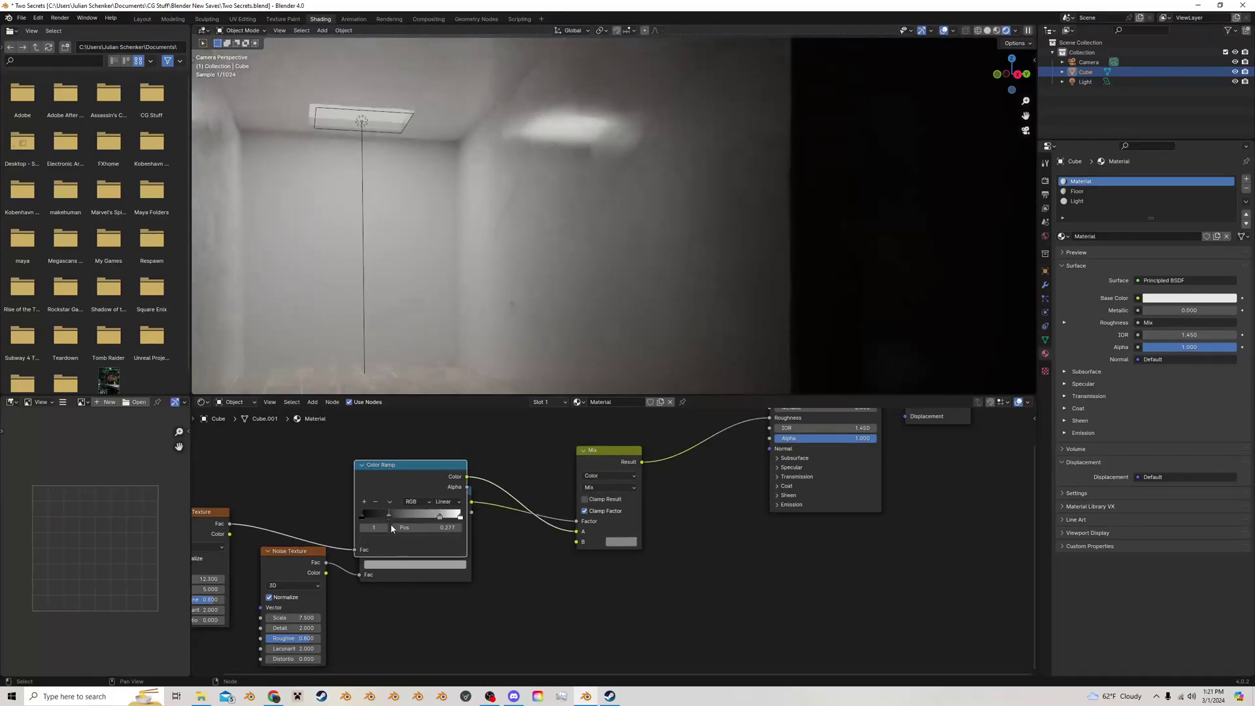
pyautogui.click(402, 540)
pyautogui.click(456, 437)
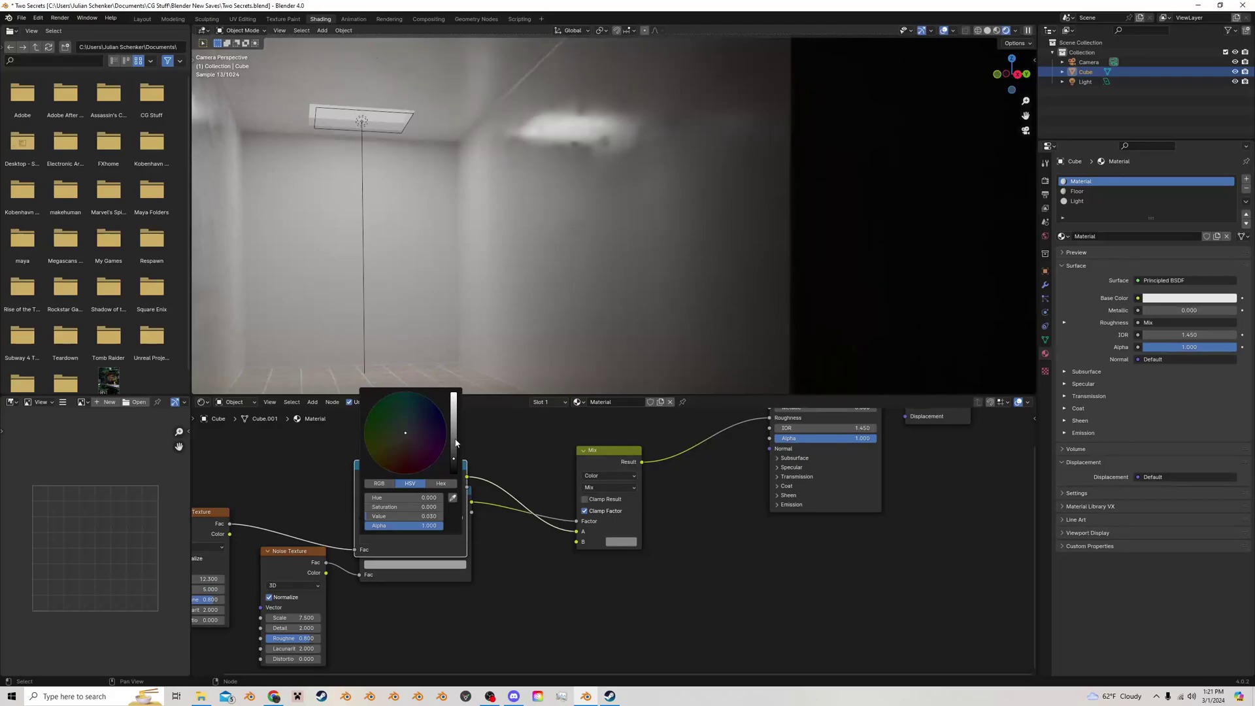
# Step: Lighten the upper Color Ramp's first stop to a dark grey, shift a lighter stop towards the dark end, and collapse the node
pyautogui.click(363, 516)
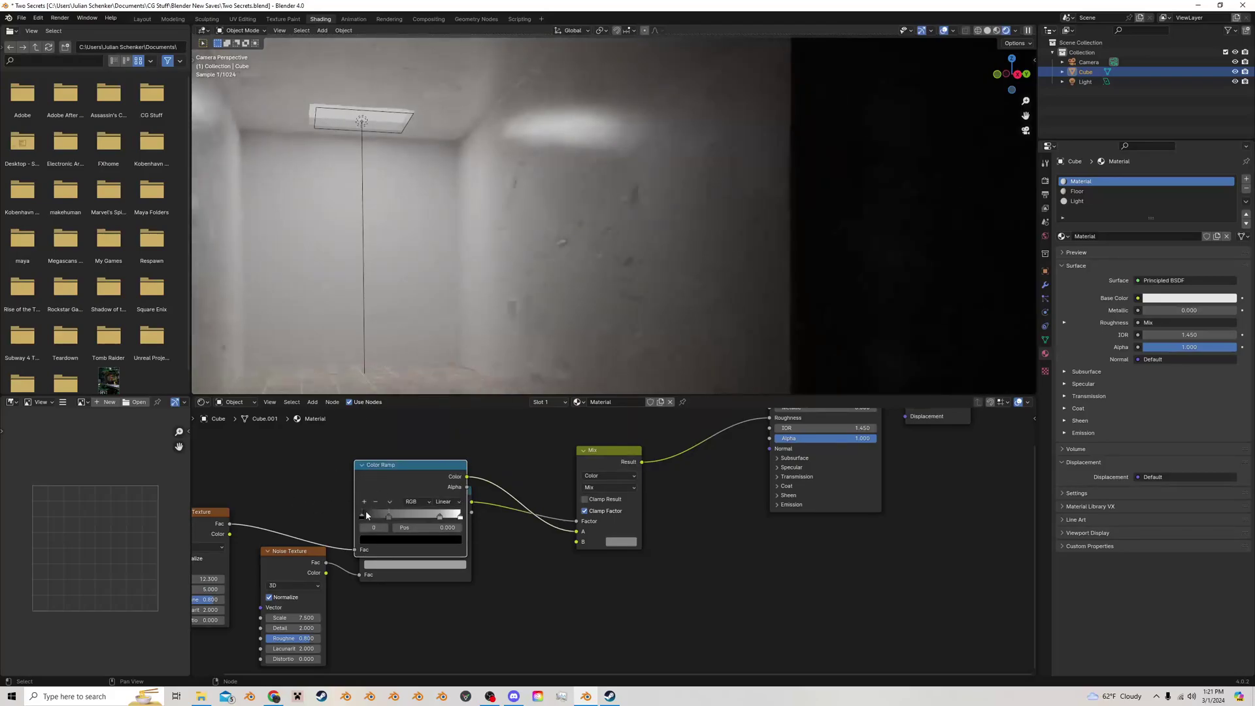
pyautogui.click(389, 539)
pyautogui.click(453, 458)
pyautogui.click(454, 453)
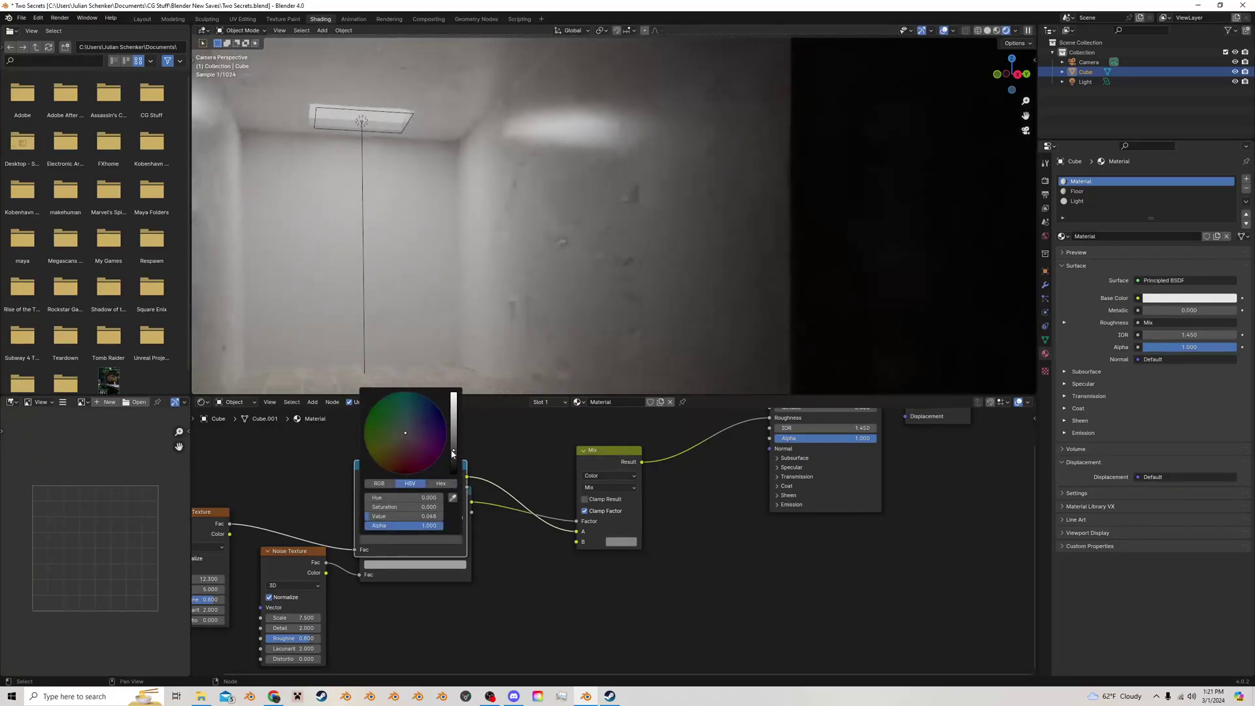
pyautogui.click(449, 515)
pyautogui.moveTo(449, 515); pyautogui.dragTo(377, 516)
pyautogui.click(361, 464)
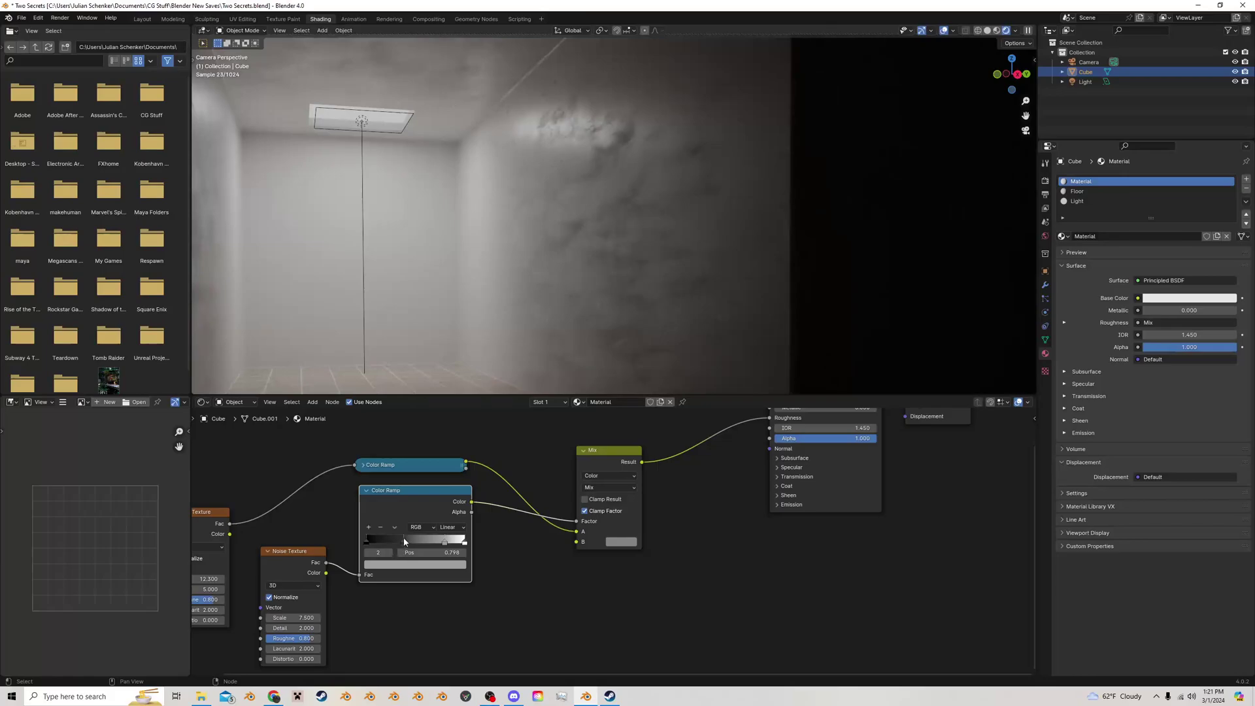
# Step: Remove the lower Color Ramp's middle stops, leaving a plain gradient from black to white with the white stop at 1.000
pyautogui.moveTo(430, 518); pyautogui.dragTo(382, 546)
pyautogui.click(377, 533)
pyautogui.click(433, 548)
pyautogui.click(378, 533)
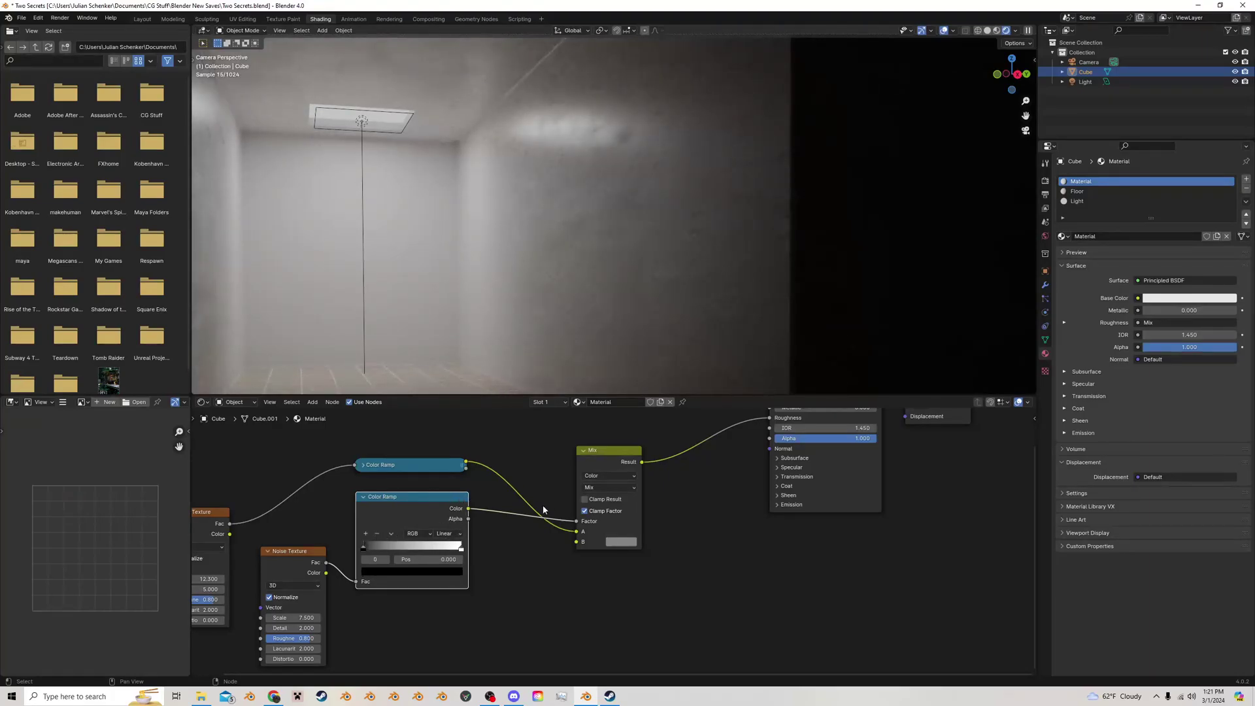
pyautogui.moveTo(402, 515); pyautogui.dragTo(415, 512)
pyautogui.moveTo(468, 546); pyautogui.dragTo(518, 541)
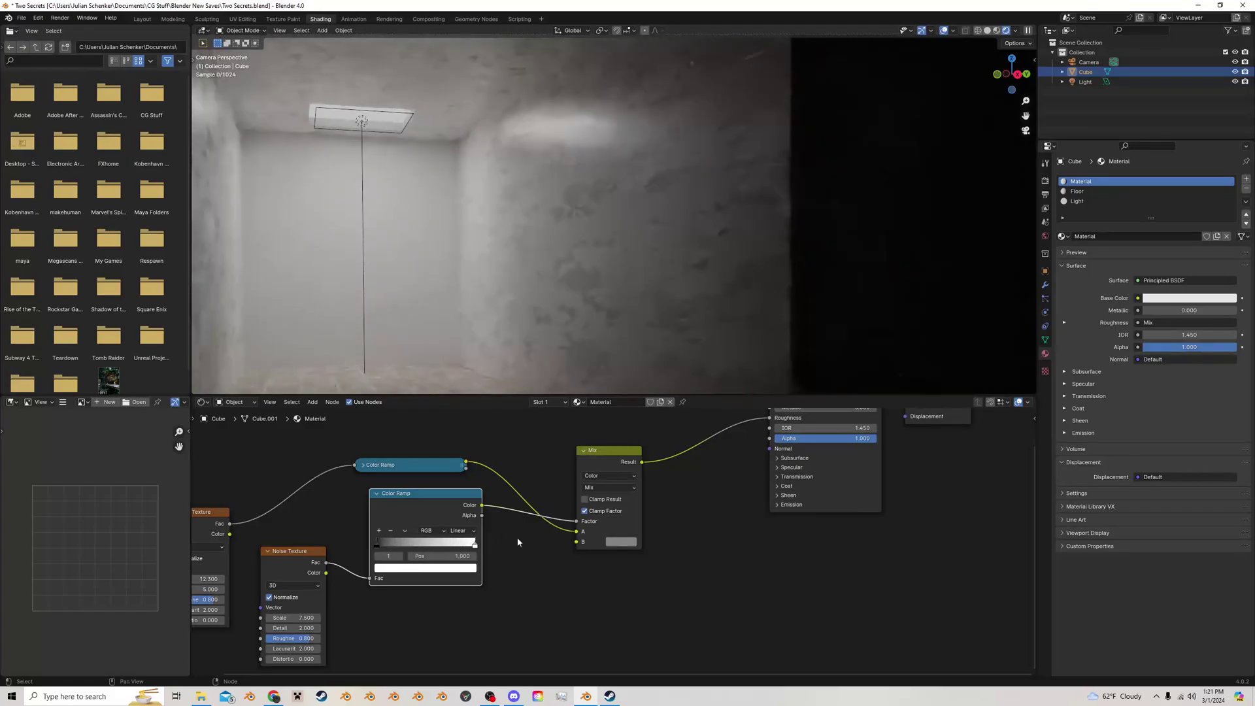
# Step: Move the lower Color Ramp's black stop to about 0.19, and collapse and reposition the node
pyautogui.moveTo(389, 546)
pyautogui.mouseDown()
pyautogui.moveTo(473, 544)
pyautogui.moveTo(405, 541)
pyautogui.mouseUp()
pyautogui.click(414, 566)
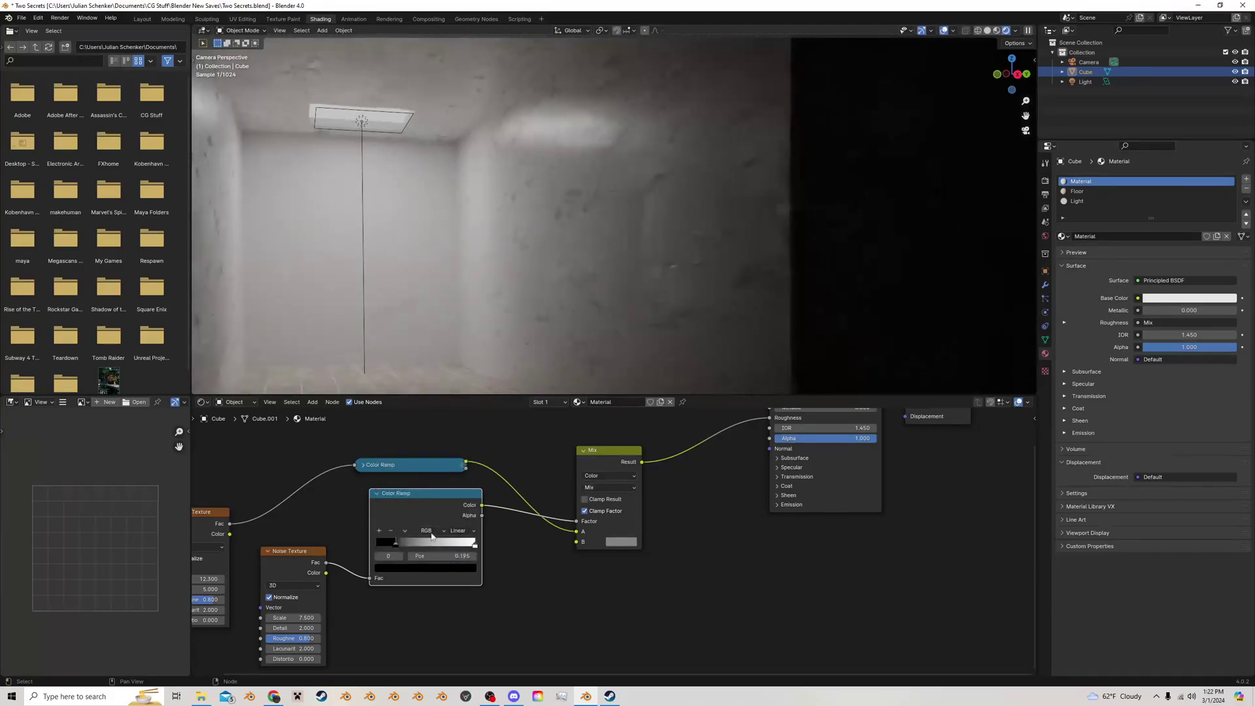
pyautogui.press('h')
pyautogui.press('g')
pyautogui.click(396, 537)
# Step: Lighten the Mix node's B colour to a light grey and bring the whole corridor into view
pyautogui.click(621, 541)
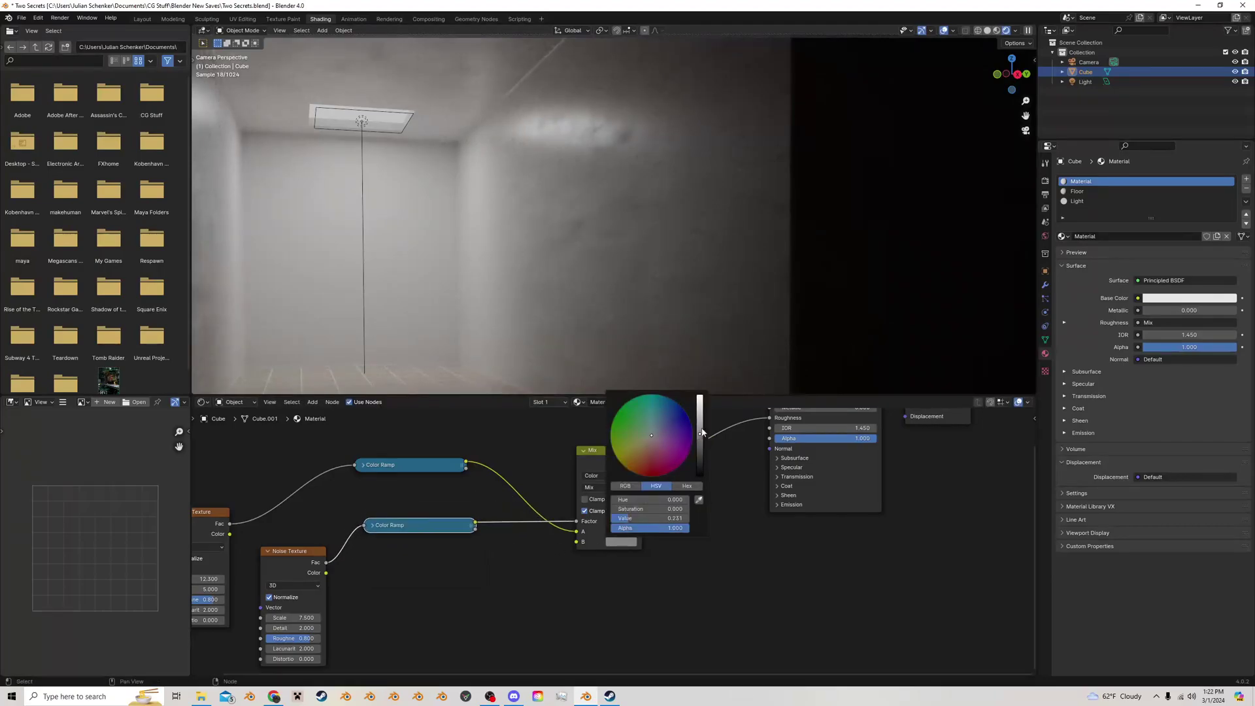
pyautogui.moveTo(699, 416); pyautogui.dragTo(700, 394)
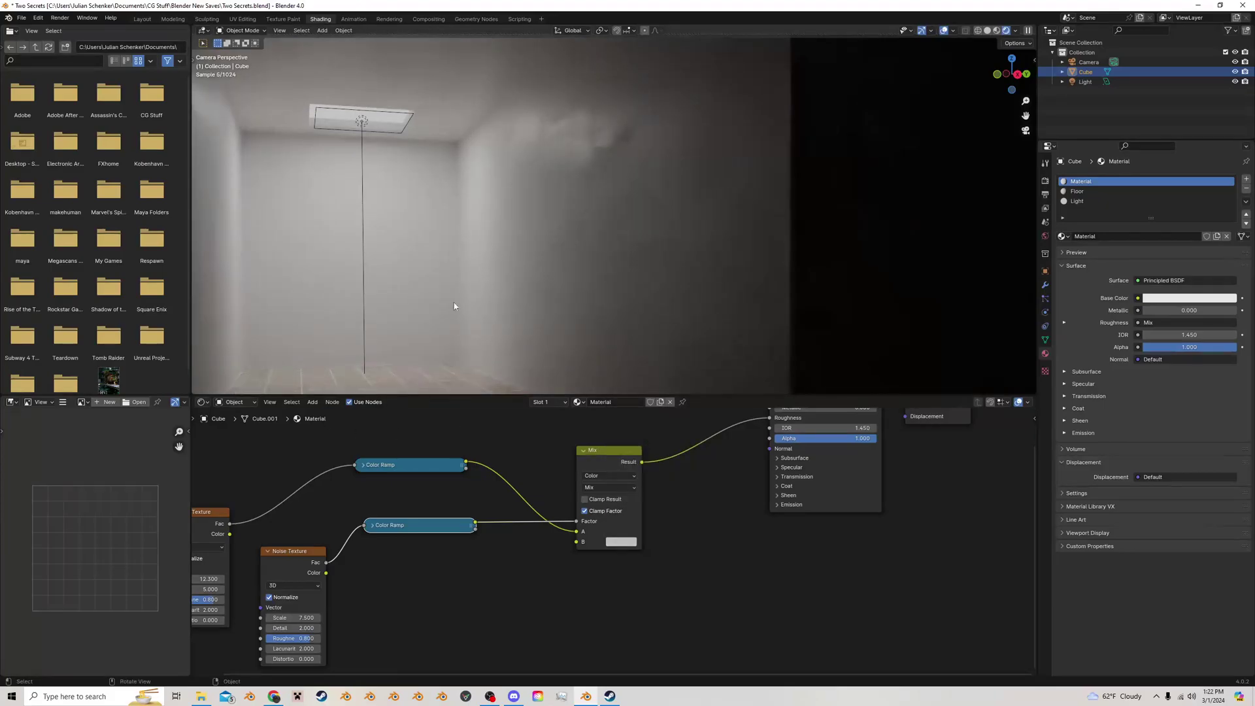
pyautogui.scroll(-2, 450, 305)
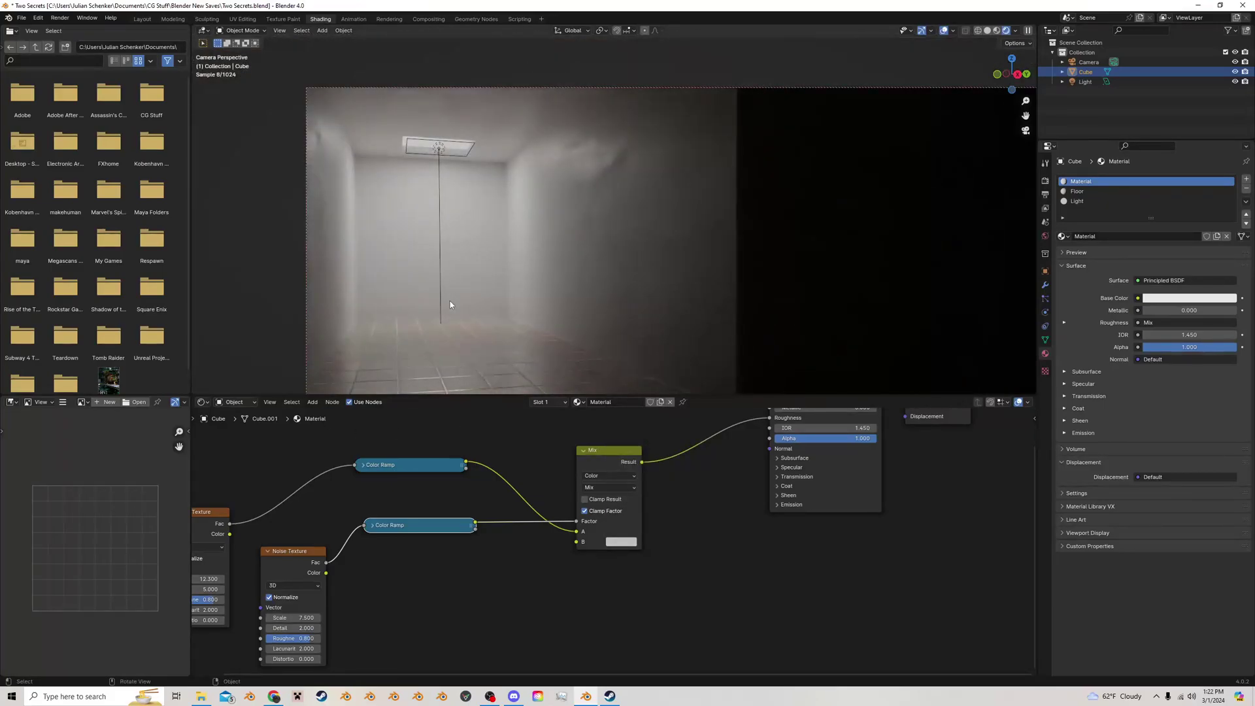
pyautogui.scroll(-1, 450, 304)
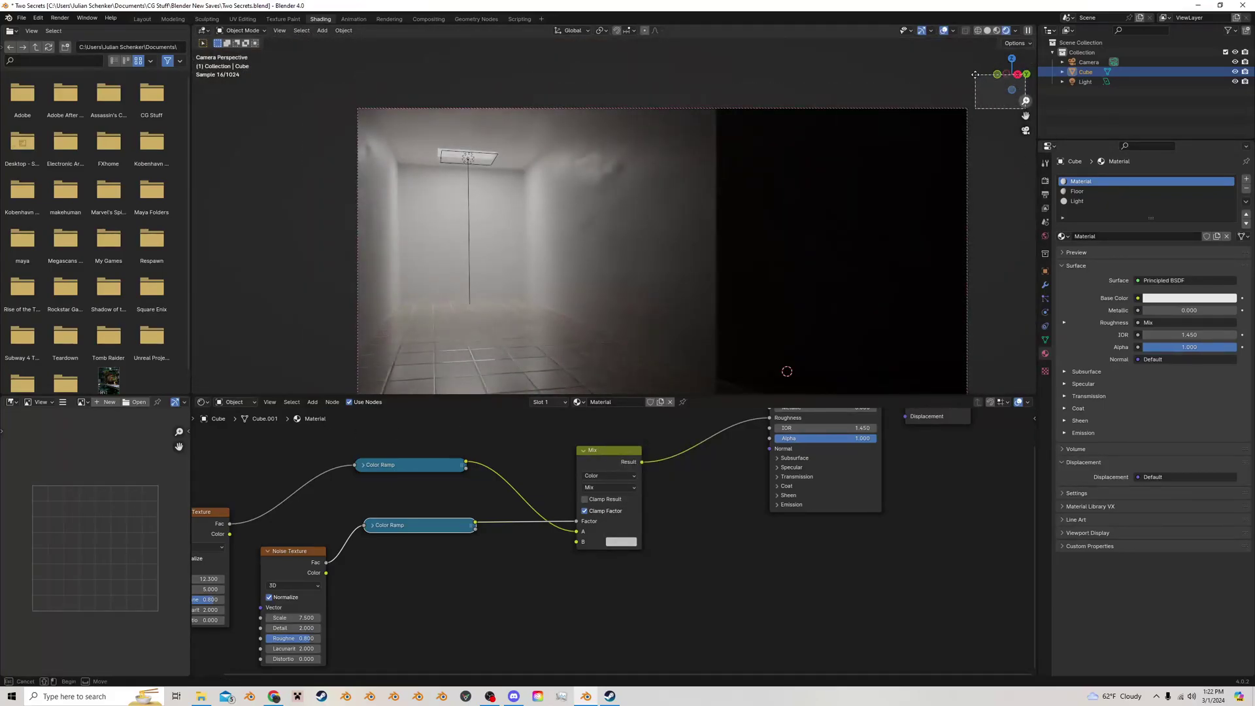
pyautogui.moveTo(1026, 115); pyautogui.dragTo(928, 80)
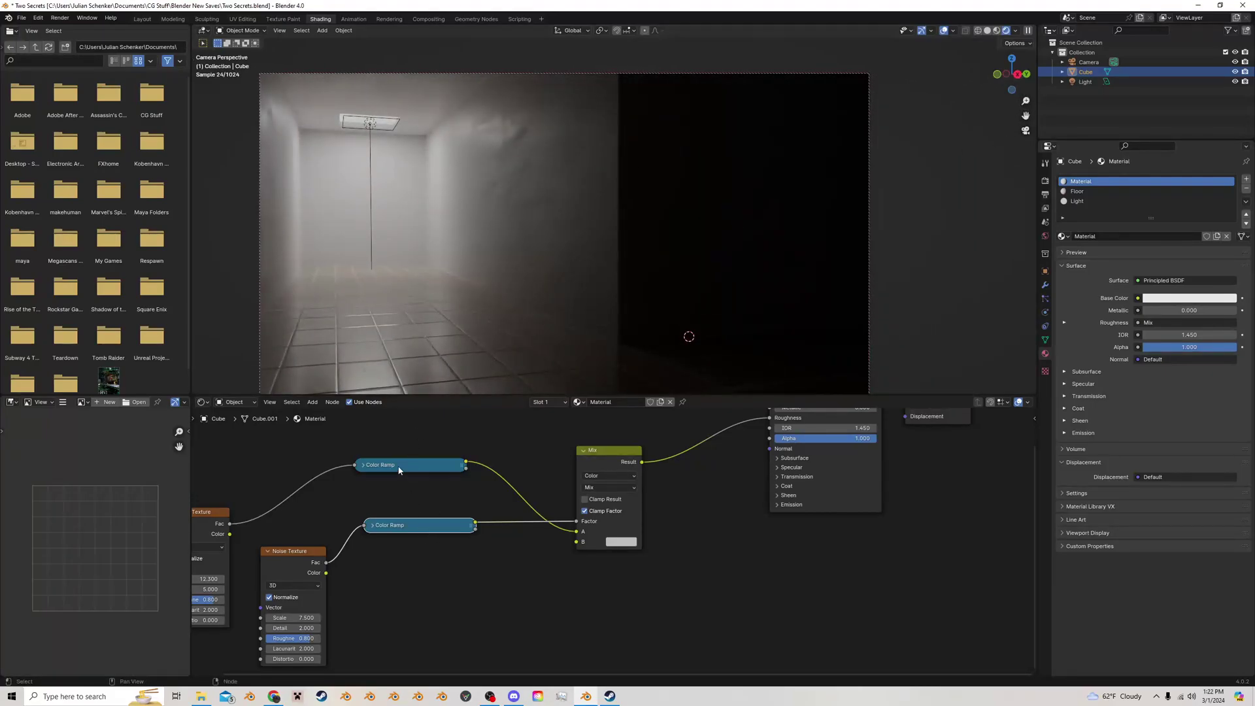
# Step: Swap the vertical order of the two collapsed Color Ramps and shift the lower Noise Texture to tidy the links
pyautogui.moveTo(399, 471); pyautogui.dragTo(412, 572)
pyautogui.moveTo(407, 526); pyautogui.dragTo(396, 488)
pyautogui.moveTo(282, 558); pyautogui.dragTo(270, 568)
pyautogui.moveTo(411, 566); pyautogui.dragTo(393, 517)
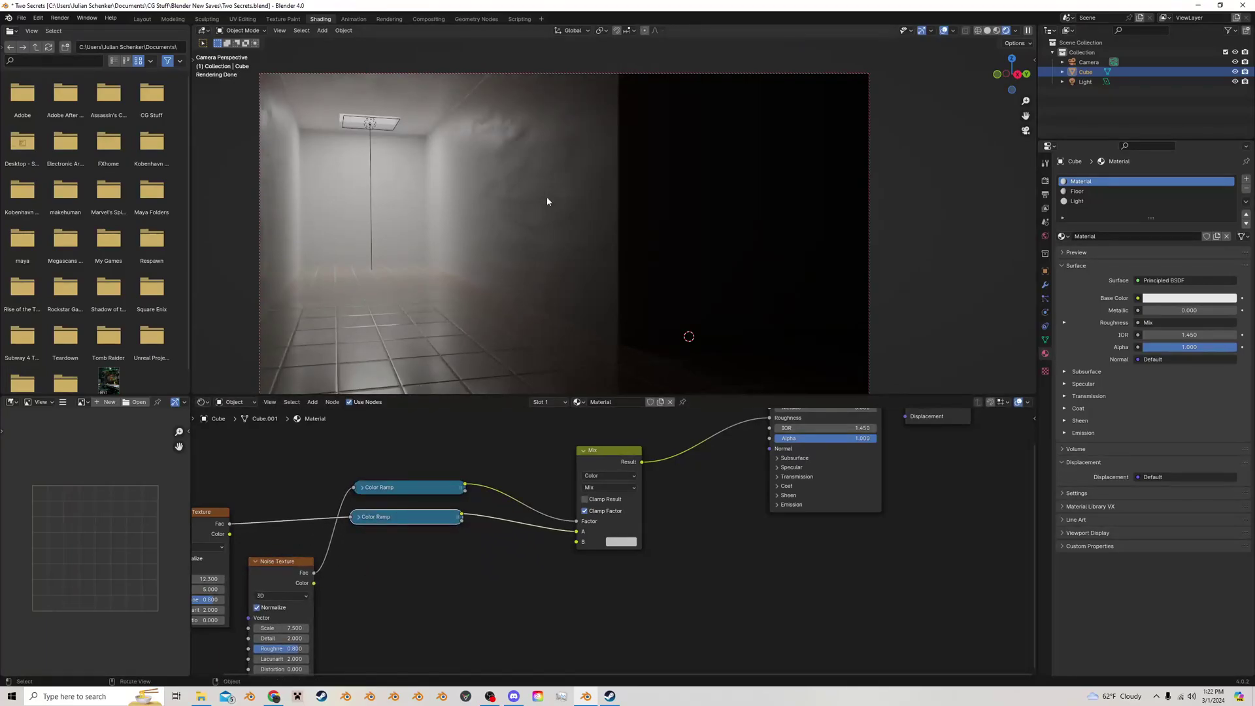
# Step: Preview both Noise Textures and the Mix result on the walls, and restore the Principled BSDF as the output
pyautogui.moveTo(362, 557); pyautogui.dragTo(447, 519, button='middle')
pyautogui.keyDown('ctrl'); pyautogui.keyDown('shift'); pyautogui.click(366, 543); pyautogui.keyUp('shift'); pyautogui.keyUp('ctrl')
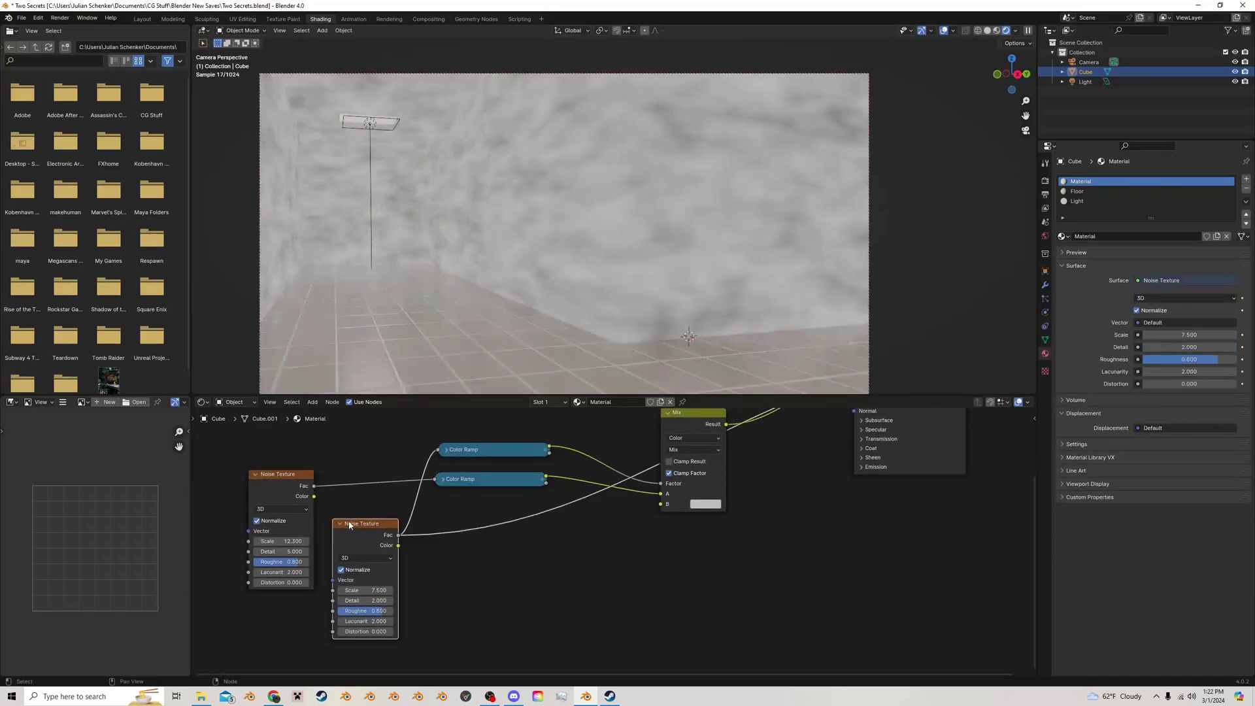
pyautogui.keyDown('ctrl'); pyautogui.keyDown('shift'); pyautogui.click(294, 482); pyautogui.keyUp('shift'); pyautogui.keyUp('ctrl')
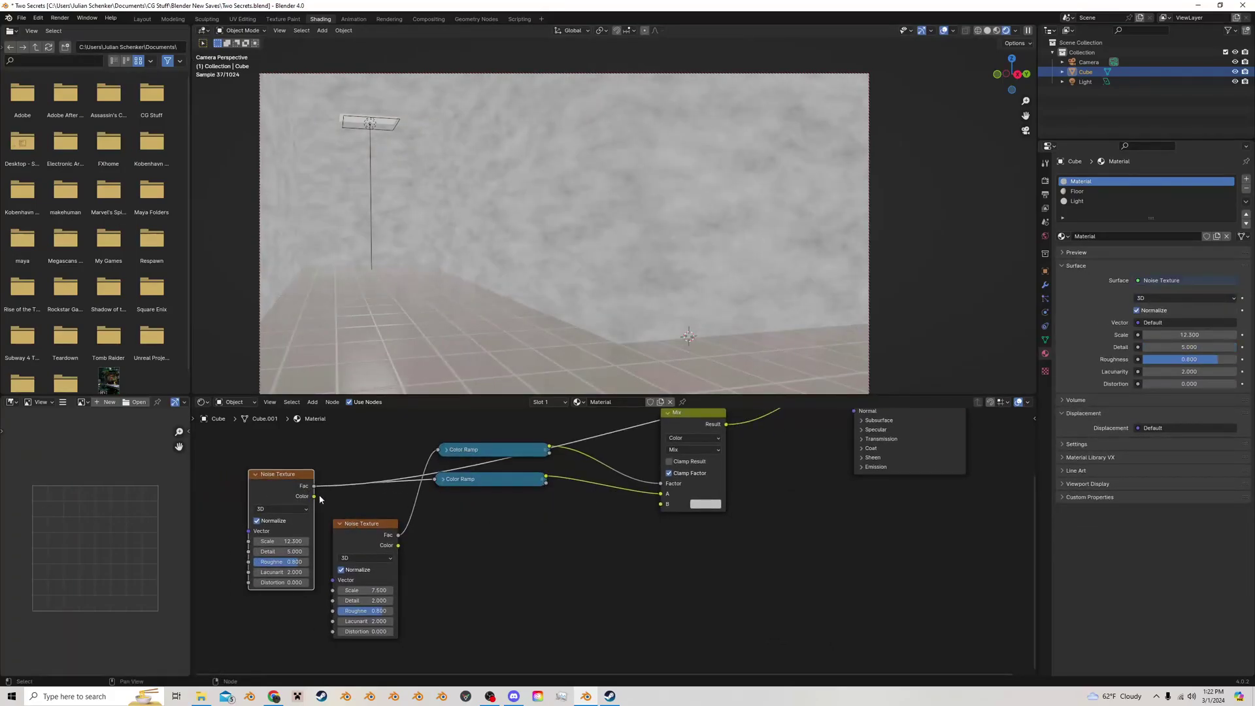
pyautogui.keyDown('ctrl'); pyautogui.keyDown('shift'); pyautogui.click(385, 532); pyautogui.keyUp('shift'); pyautogui.keyUp('ctrl')
pyautogui.keyDown('ctrl'); pyautogui.keyDown('shift'); pyautogui.click(717, 437); pyautogui.keyUp('shift'); pyautogui.keyUp('ctrl')
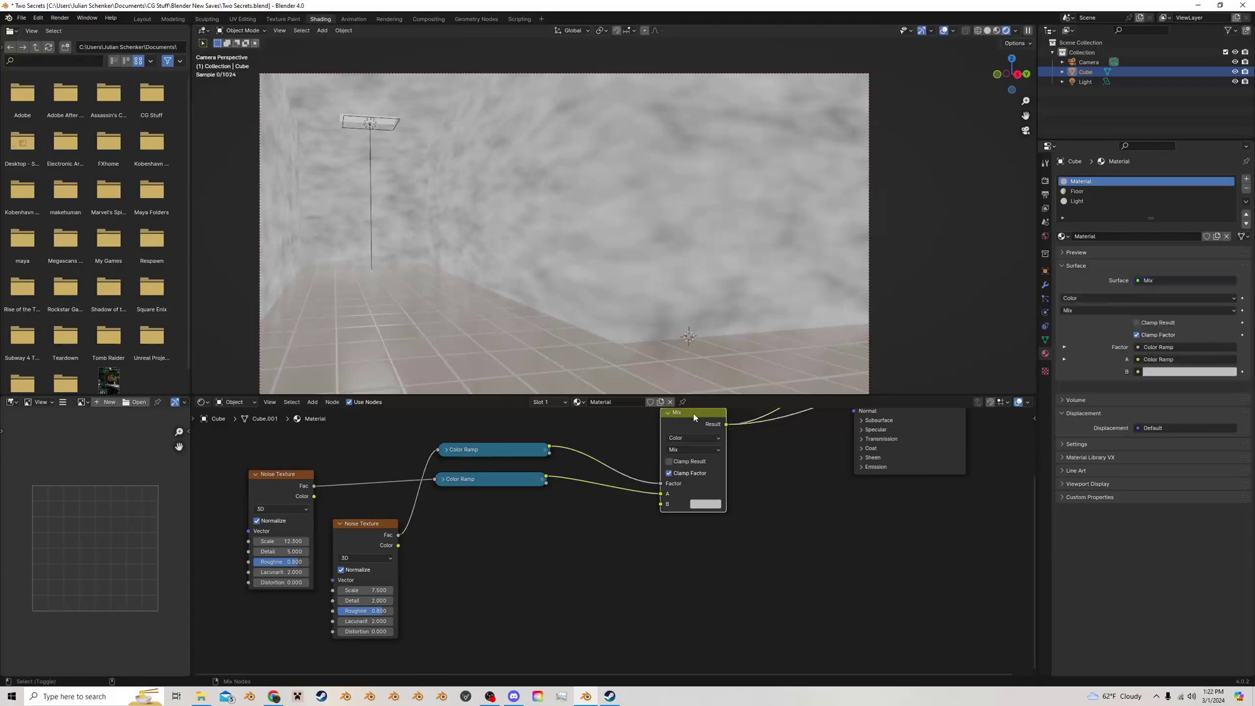
pyautogui.moveTo(728, 438); pyautogui.dragTo(657, 502, button='middle')
pyautogui.keyDown('ctrl'); pyautogui.keyDown('shift'); pyautogui.click(814, 412); pyautogui.keyUp('shift'); pyautogui.keyUp('ctrl')
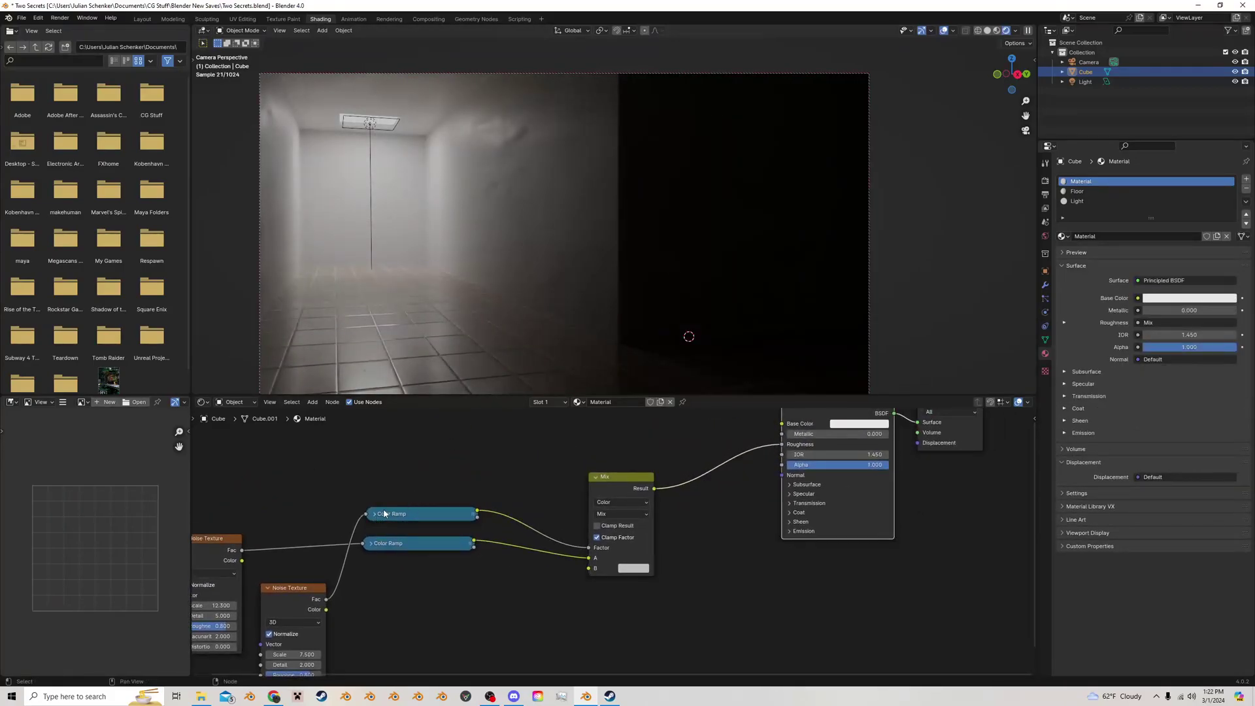
# Step: Collapse the Mix node and shift it and the Color Ramps away from the Principled BSDF to make room
pyautogui.click(595, 476)
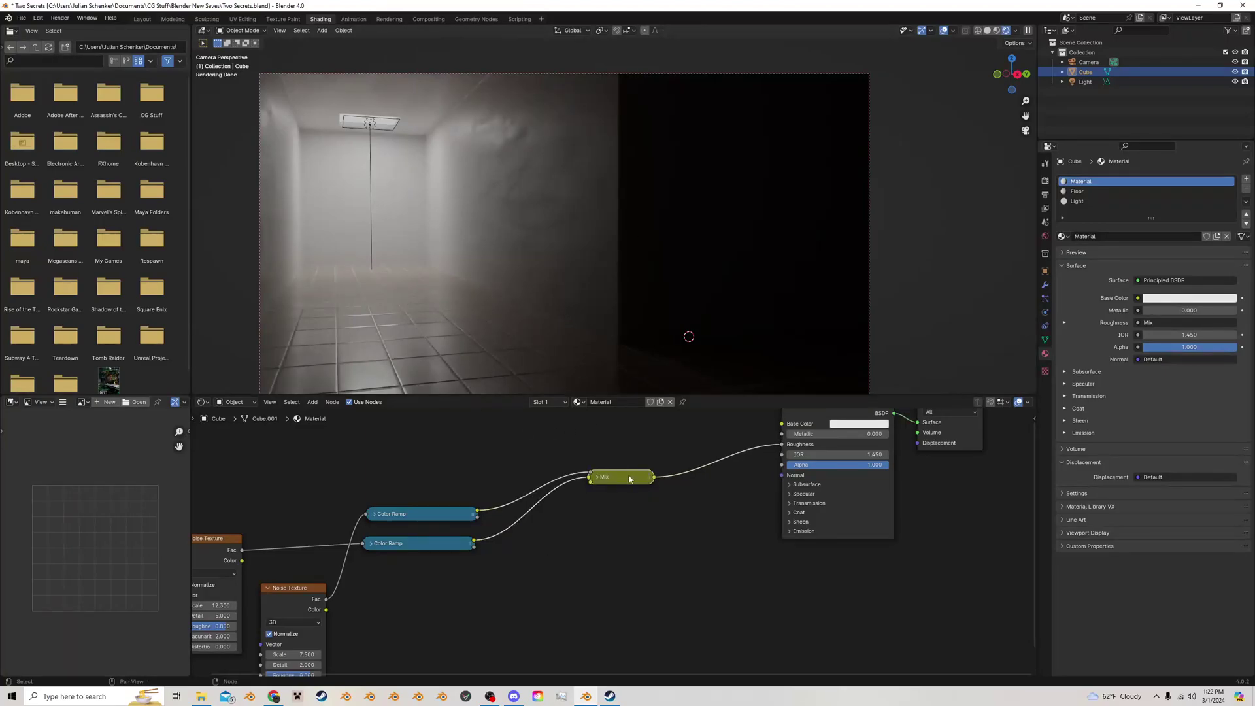
pyautogui.moveTo(631, 480); pyautogui.dragTo(544, 476)
pyautogui.click(408, 518)
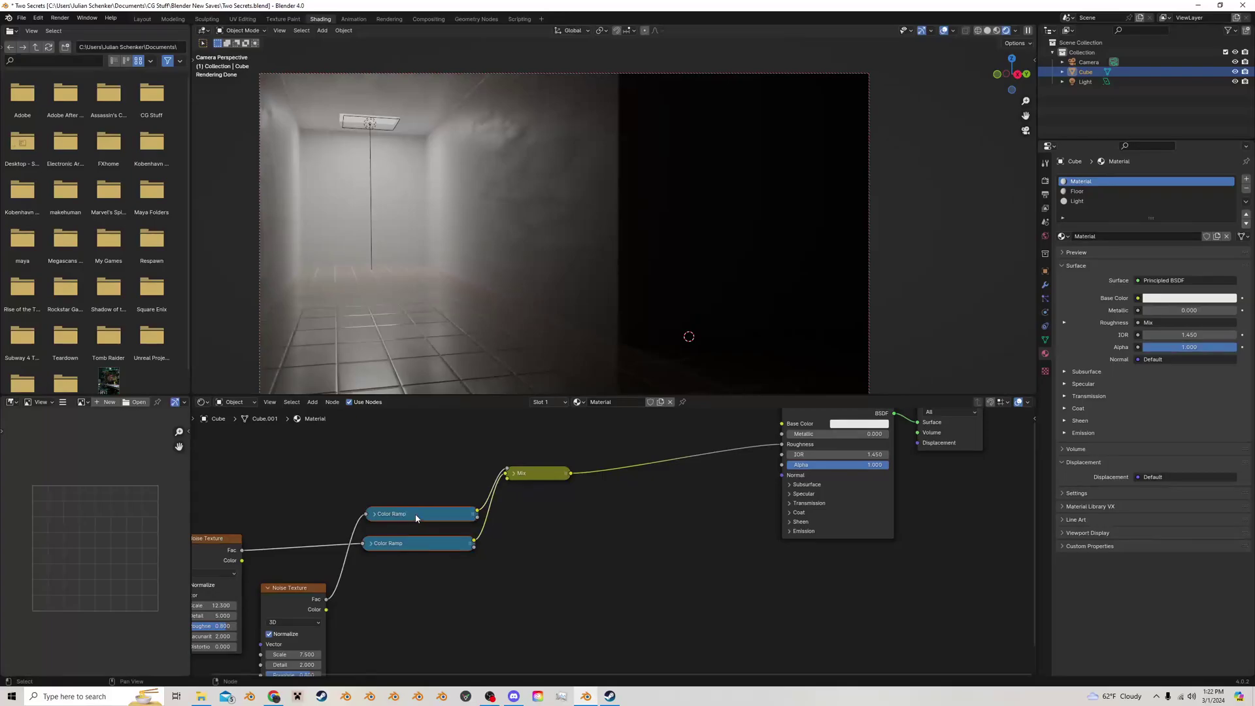
pyautogui.moveTo(416, 518); pyautogui.dragTo(340, 507)
# Step: Add a Bump node between the Mix result and the Principled BSDF Normal, feeding the Mix into the Bump's Height
pyautogui.moveTo(571, 473); pyautogui.dragTo(782, 476)
pyautogui.hotkey('shift', 'a')
pyautogui.click(734, 487)
pyautogui.write('bu')
pyautogui.press('Return')
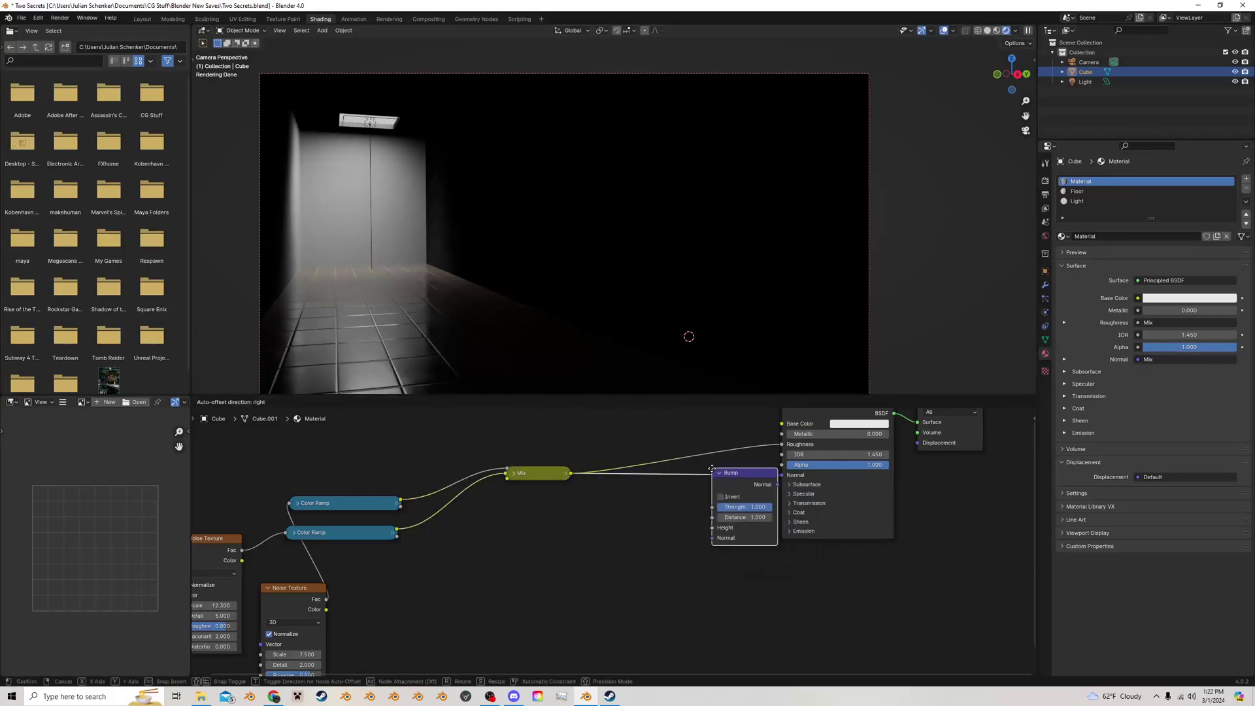
pyautogui.click(685, 537)
pyautogui.moveTo(685, 536); pyautogui.dragTo(680, 526)
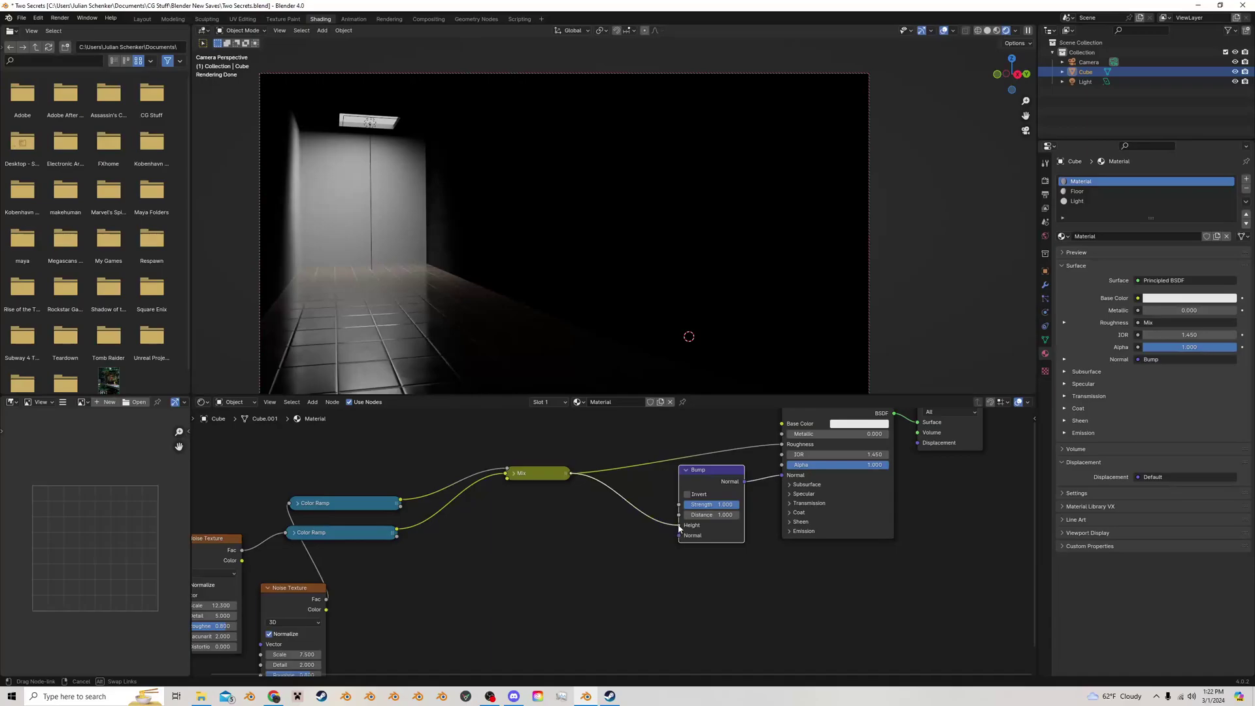
# Step: Set the wall material's Bump Distance to 0.1
pyautogui.moveTo(681, 537); pyautogui.dragTo(597, 559, button='middle')
pyautogui.scroll(2, 597, 556)
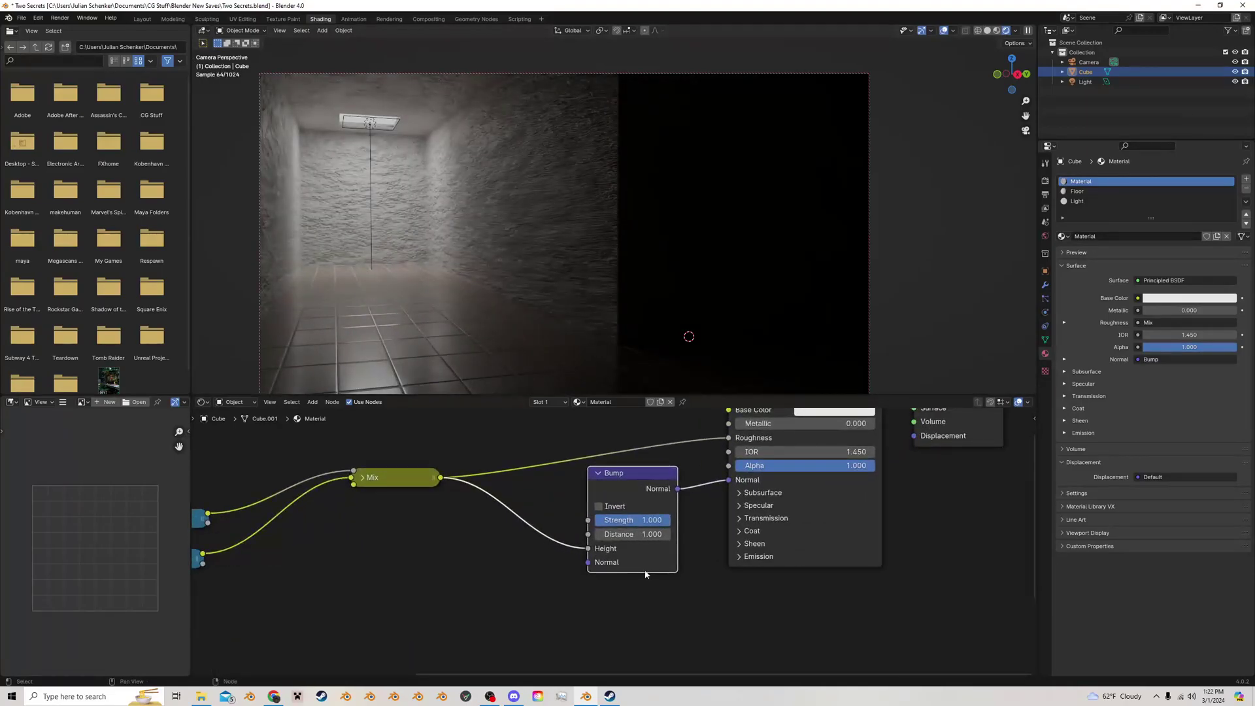
pyautogui.click(640, 535)
pyautogui.write('0.1')
pyautogui.press('Return')
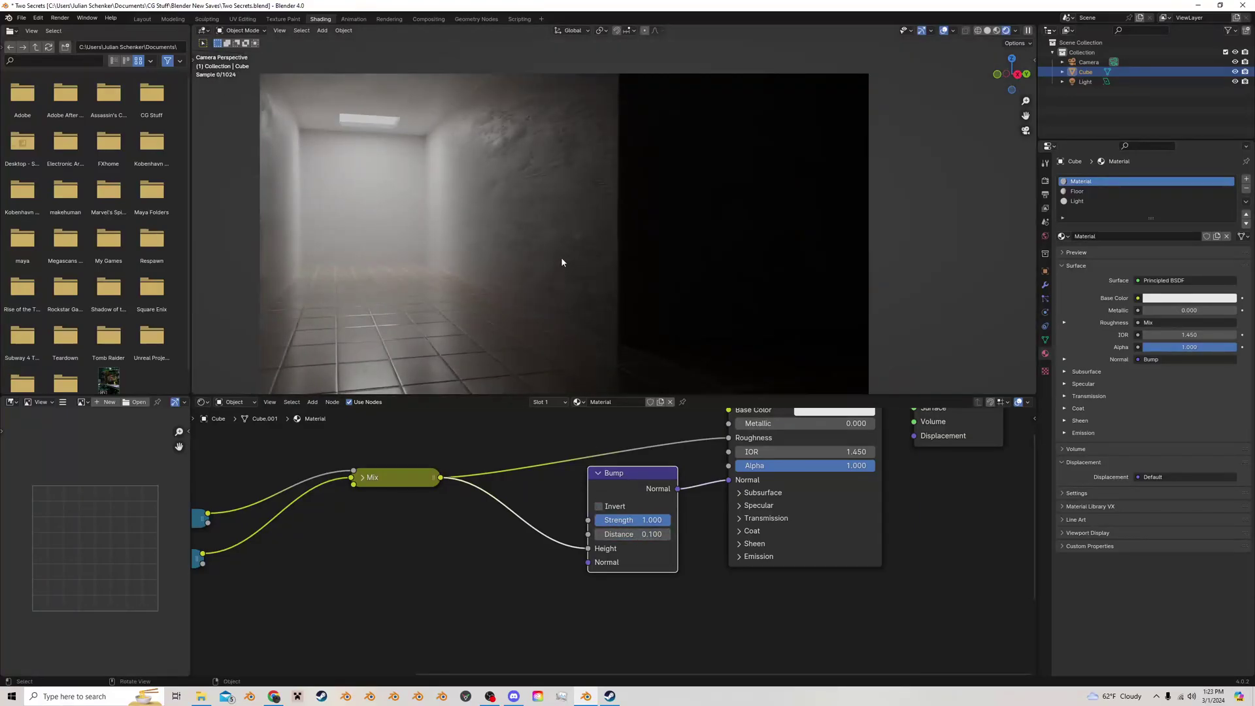
# Step: Reduce the wall material's Bump Strength to 0.133 and check the wall up close and from farther away
pyautogui.scroll(4, 561, 258)
pyautogui.moveTo(628, 520); pyautogui.dragTo(559, 519)
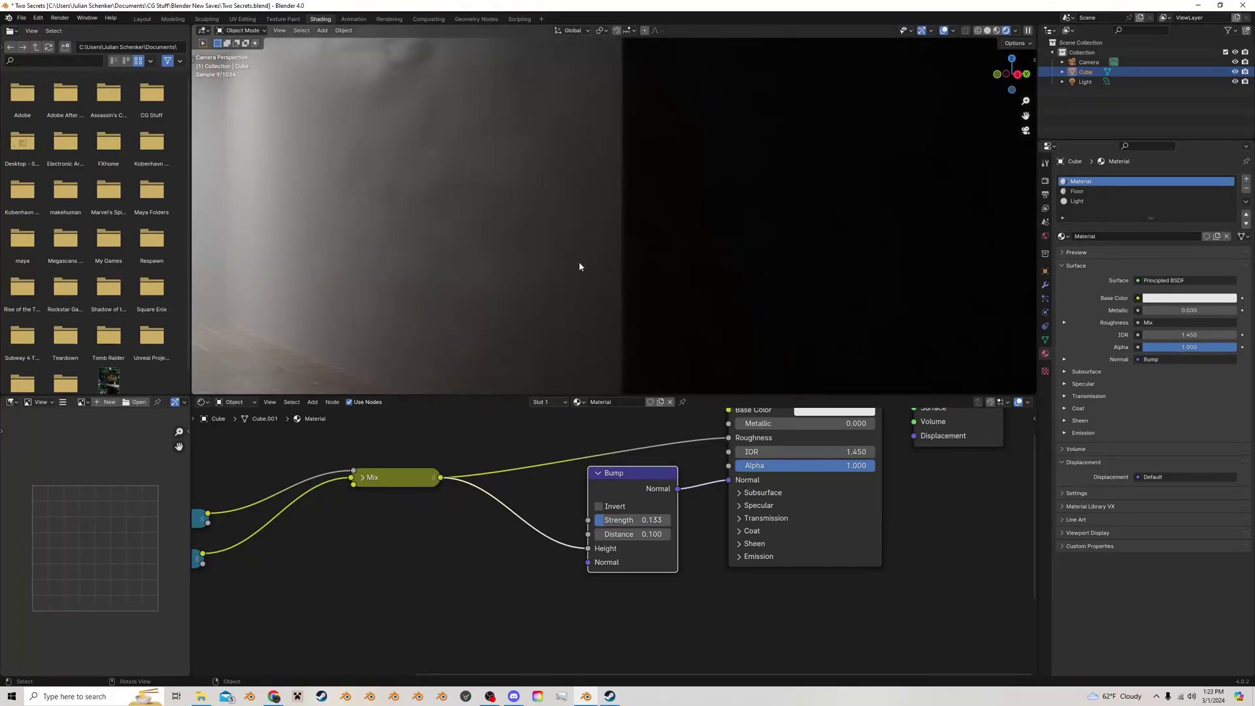
pyautogui.scroll(-3, 579, 267)
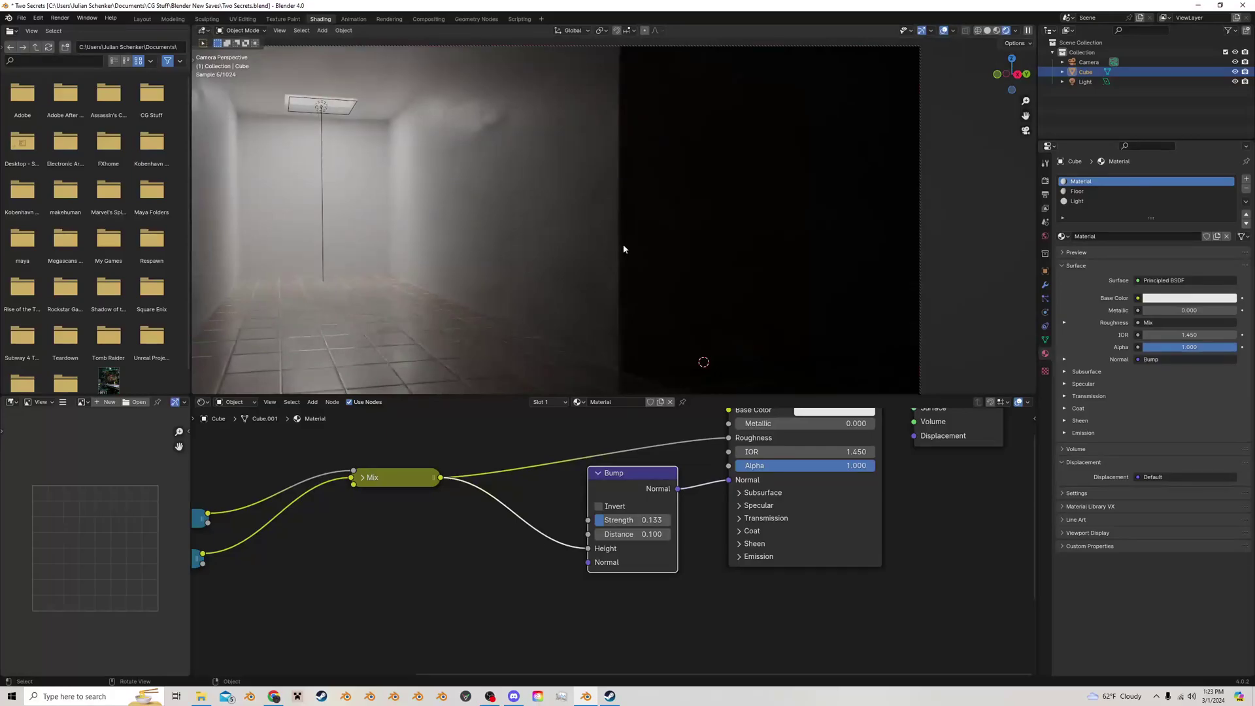
pyautogui.scroll(-1, 624, 248)
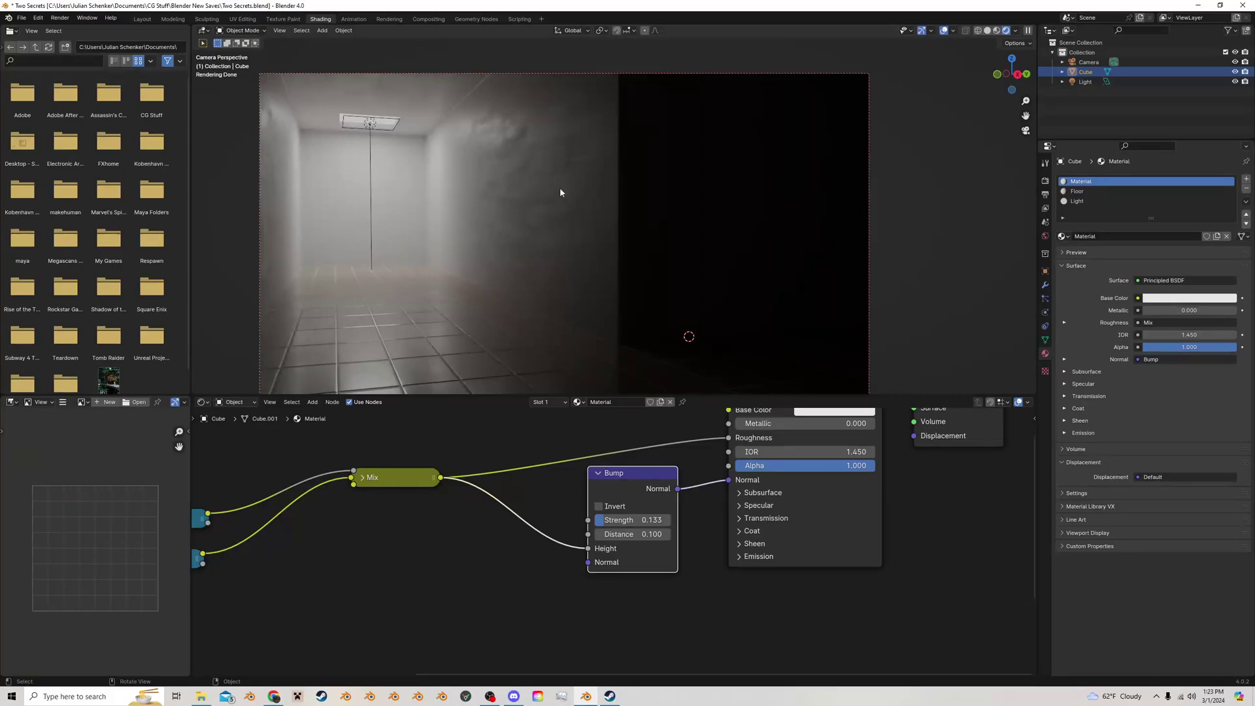
# Step: Cut the link from the Mix node to the Principled BSDF Roughness for comparison and undo the cut
pyautogui.keyDown('ctrl'); pyautogui.moveTo(702, 428); pyautogui.dragTo(702, 451, button='right'); pyautogui.keyUp('ctrl')
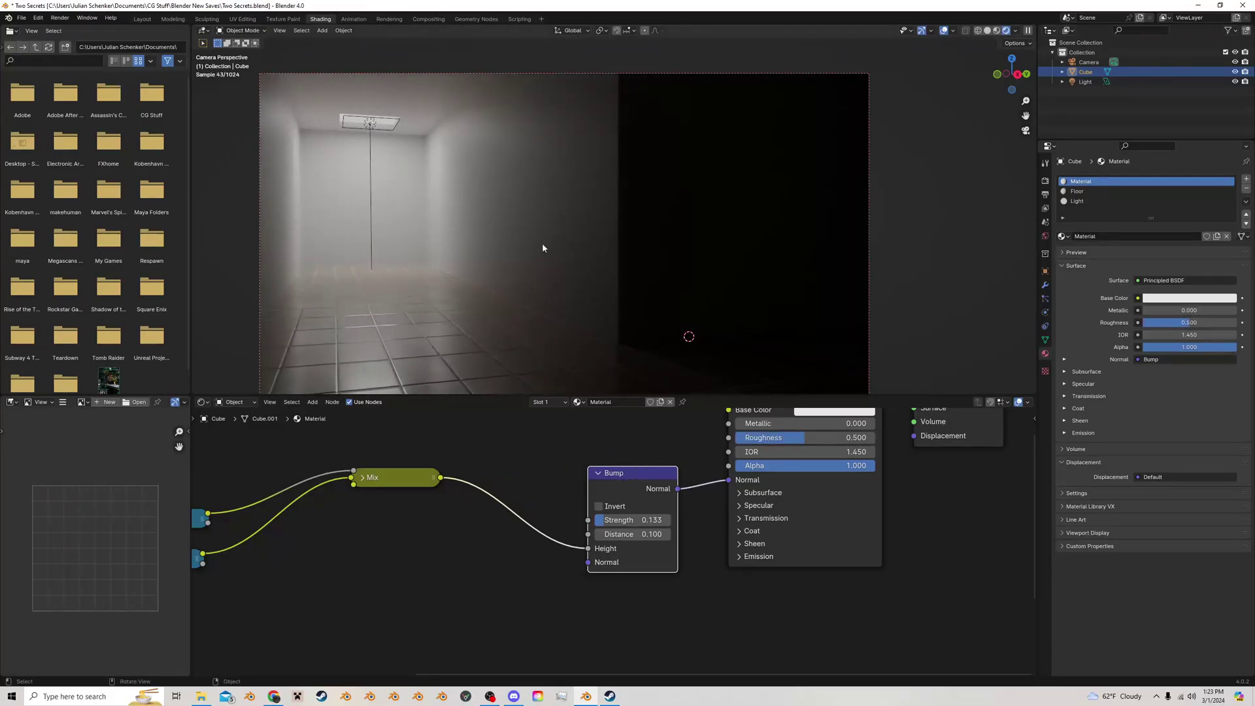
pyautogui.hotkey('ctrl', 'z')
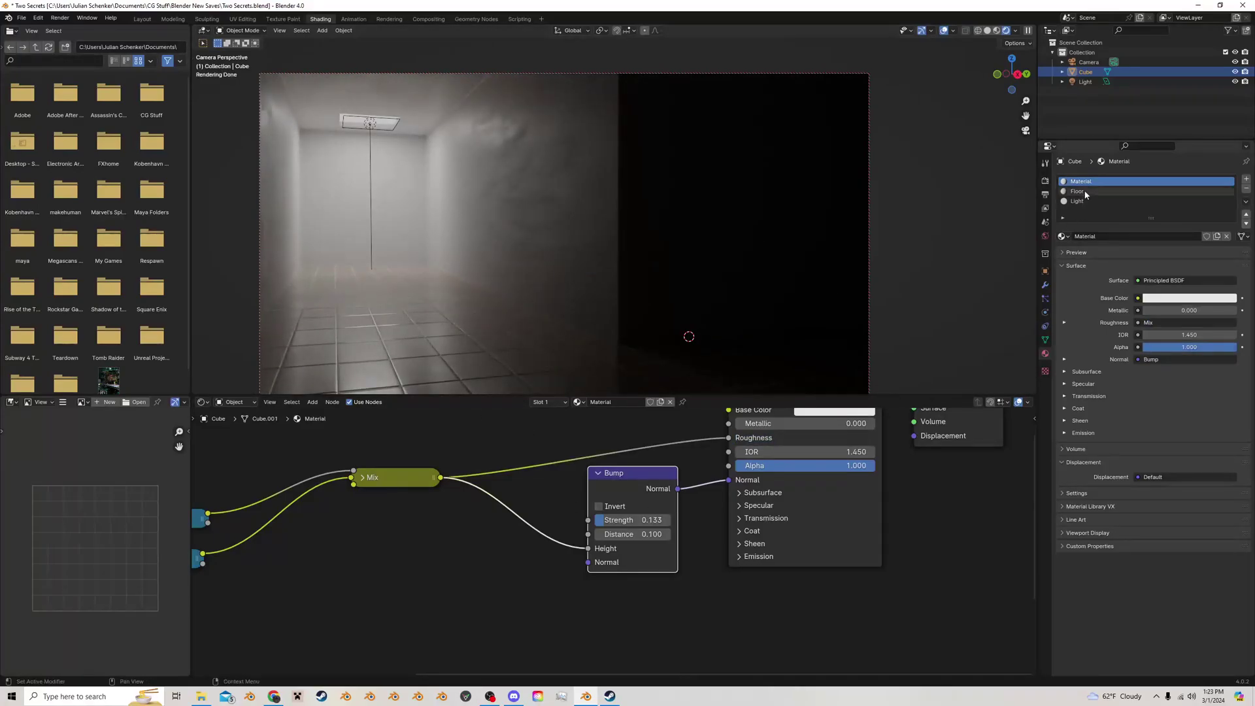
# Step: In the Floor material, expand the Bump node and chain a duplicate so one Bump's Normal output feeds the other's Normal input
pyautogui.click(1105, 191)
pyautogui.scroll(-3, 618, 538)
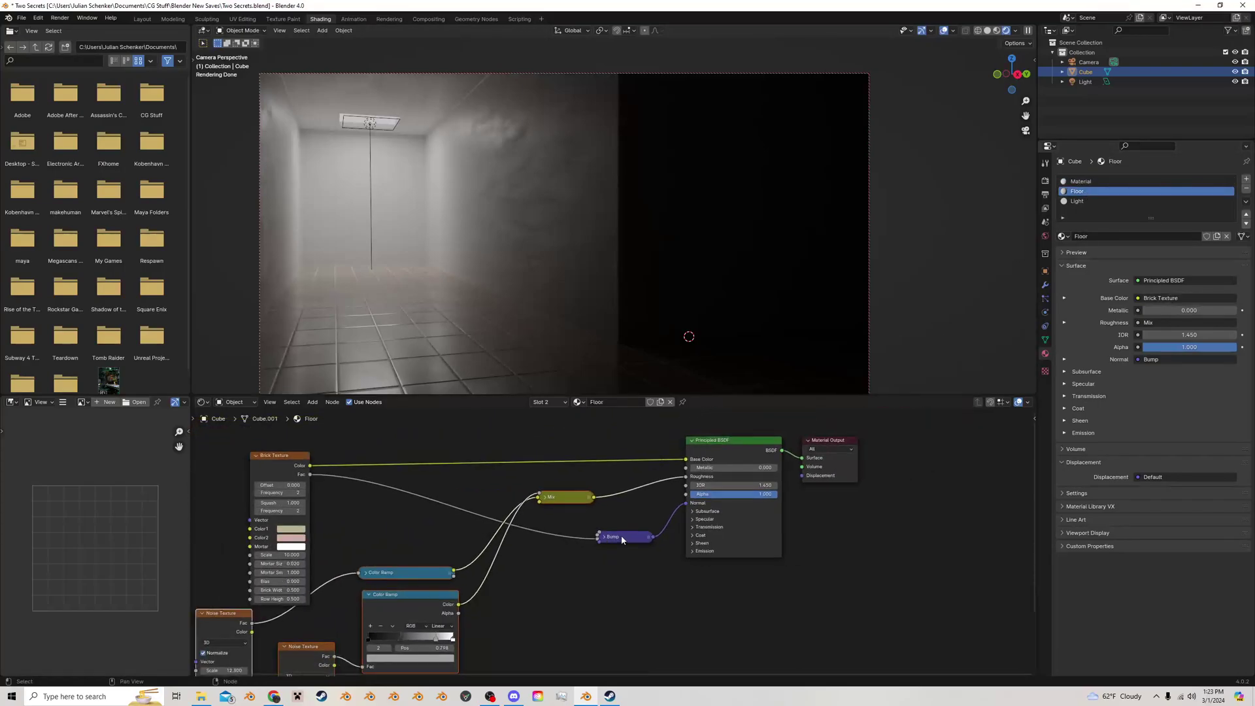
pyautogui.moveTo(617, 537); pyautogui.dragTo(611, 506)
pyautogui.click(455, 504)
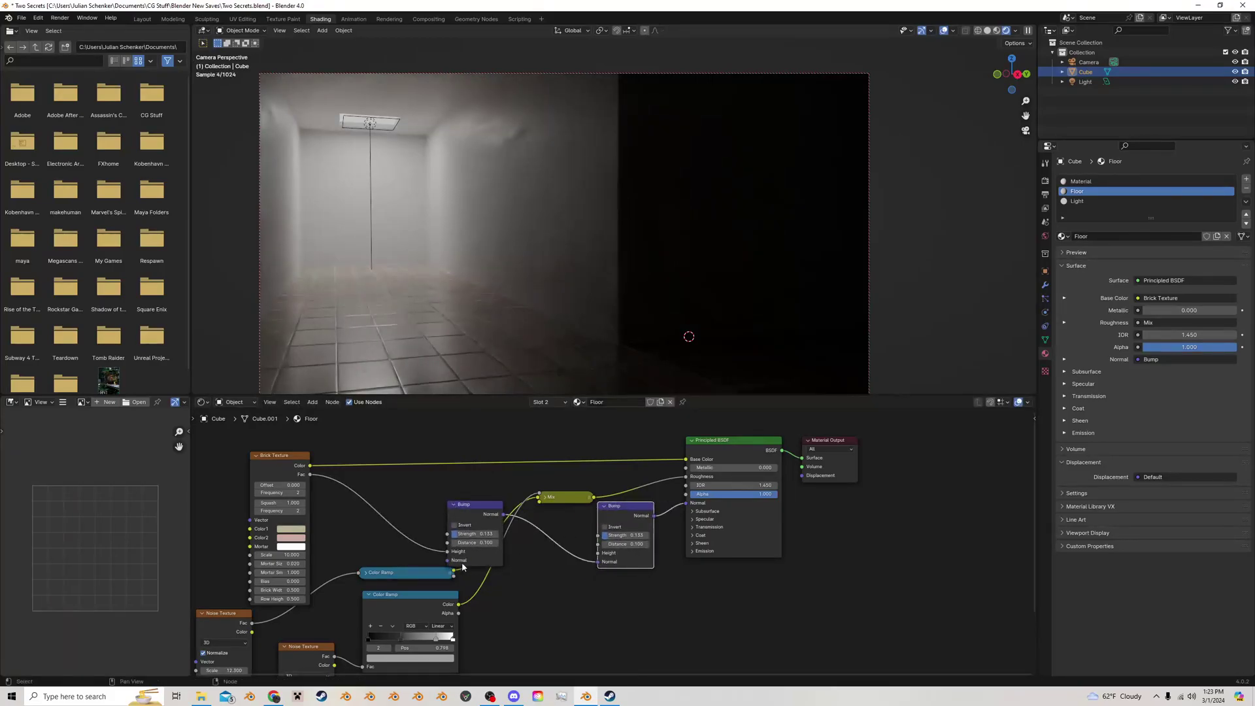
# Step: Link the Floor material's Mix result to the Height of the Bump node nearest the Principled BSDF
pyautogui.scroll(1, 589, 543)
pyautogui.click(435, 503)
pyautogui.moveTo(556, 489); pyautogui.dragTo(595, 562)
pyautogui.moveTo(625, 497); pyautogui.dragTo(633, 495)
pyautogui.scroll(1, 618, 538)
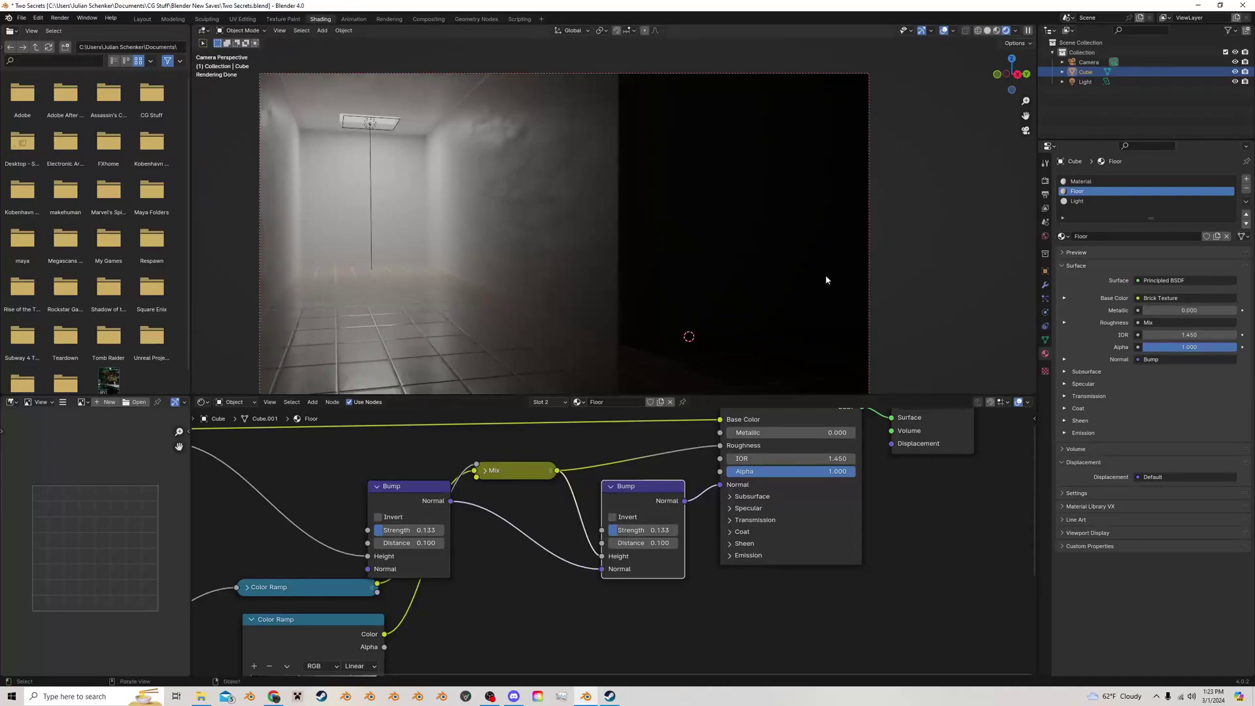
# Step: Examine the corridor's floor tiles up close to judge the combined bump effect
pyautogui.keyDown('shift'); pyautogui.moveTo(918, 238); pyautogui.dragTo(1009, 134, button='middle'); pyautogui.keyUp('shift')
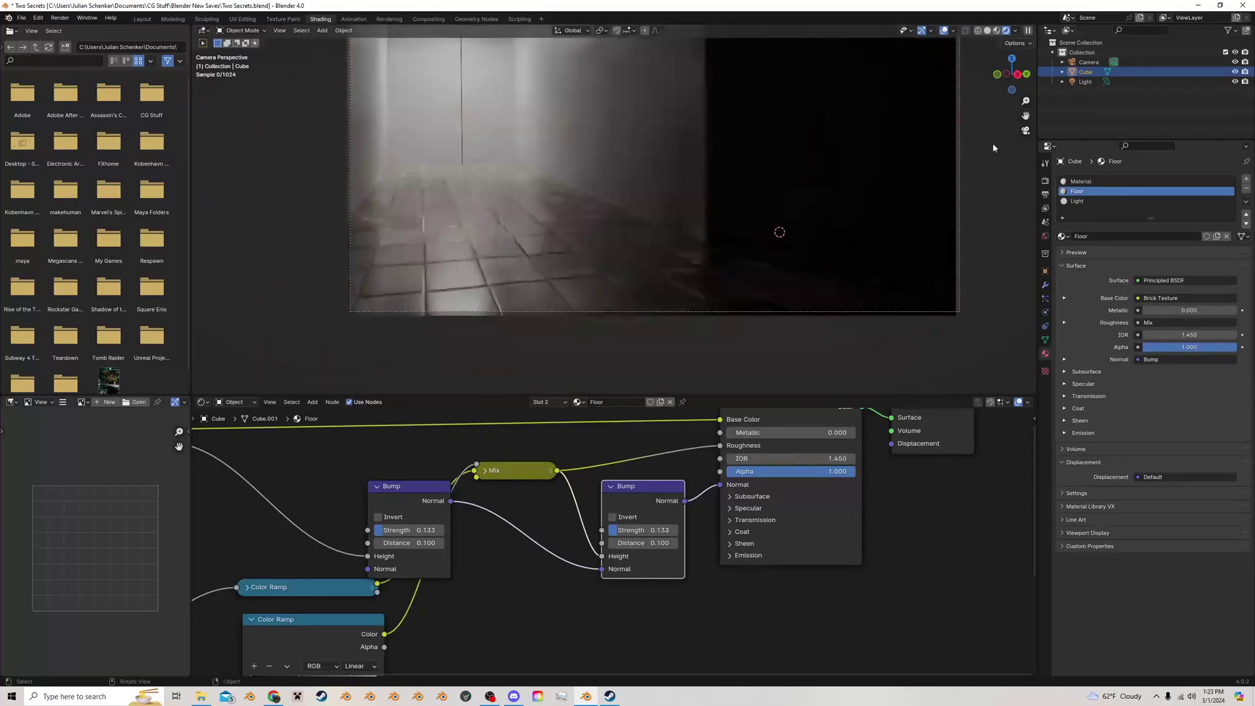
pyautogui.scroll(5, 548, 303)
pyautogui.scroll(-1, 528, 338)
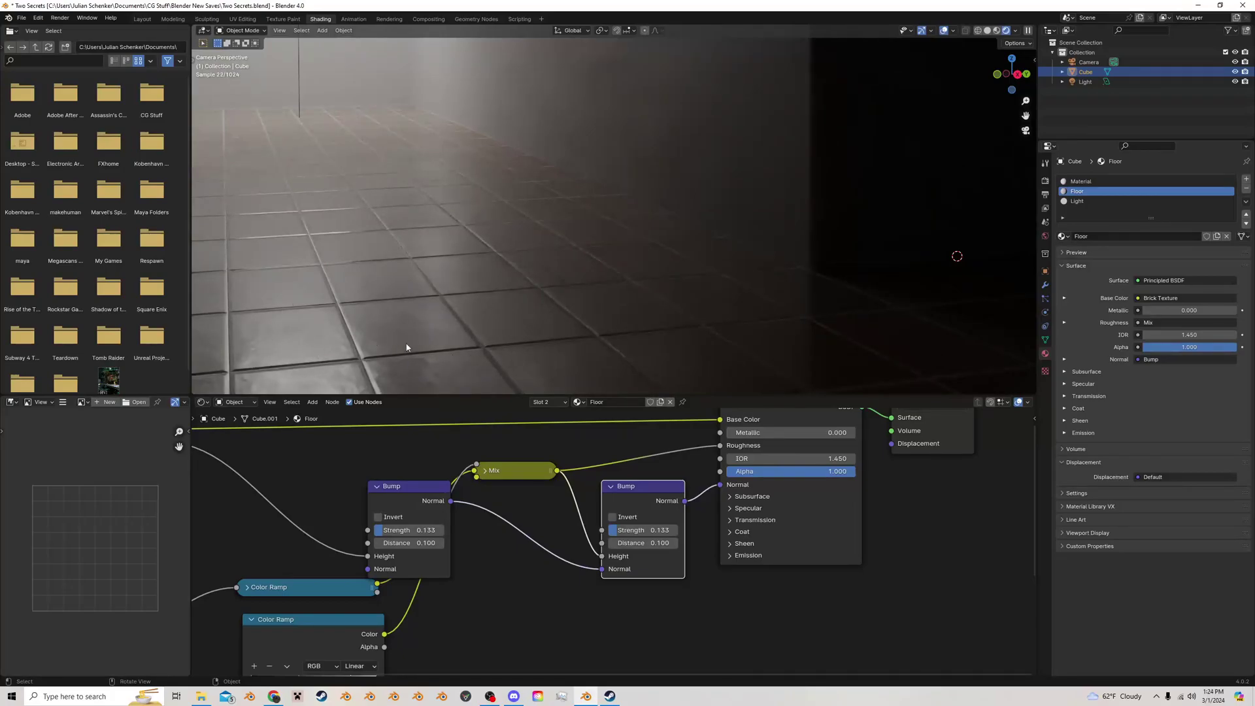
# Step: Inspect the bump detail on individual floor tiles and compare it with the corridor's full camera frame
pyautogui.scroll(3, 324, 349)
pyautogui.moveTo(1026, 116); pyautogui.dragTo(1252, 33)
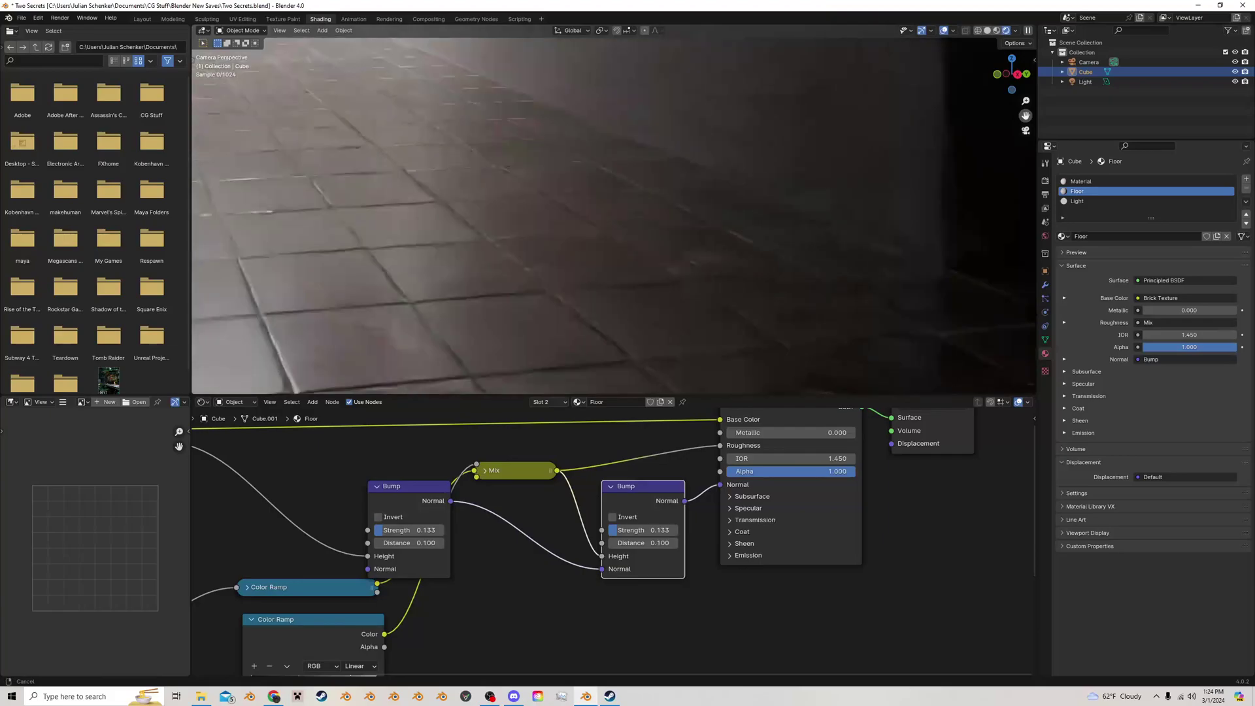
pyautogui.scroll(5, 482, 260)
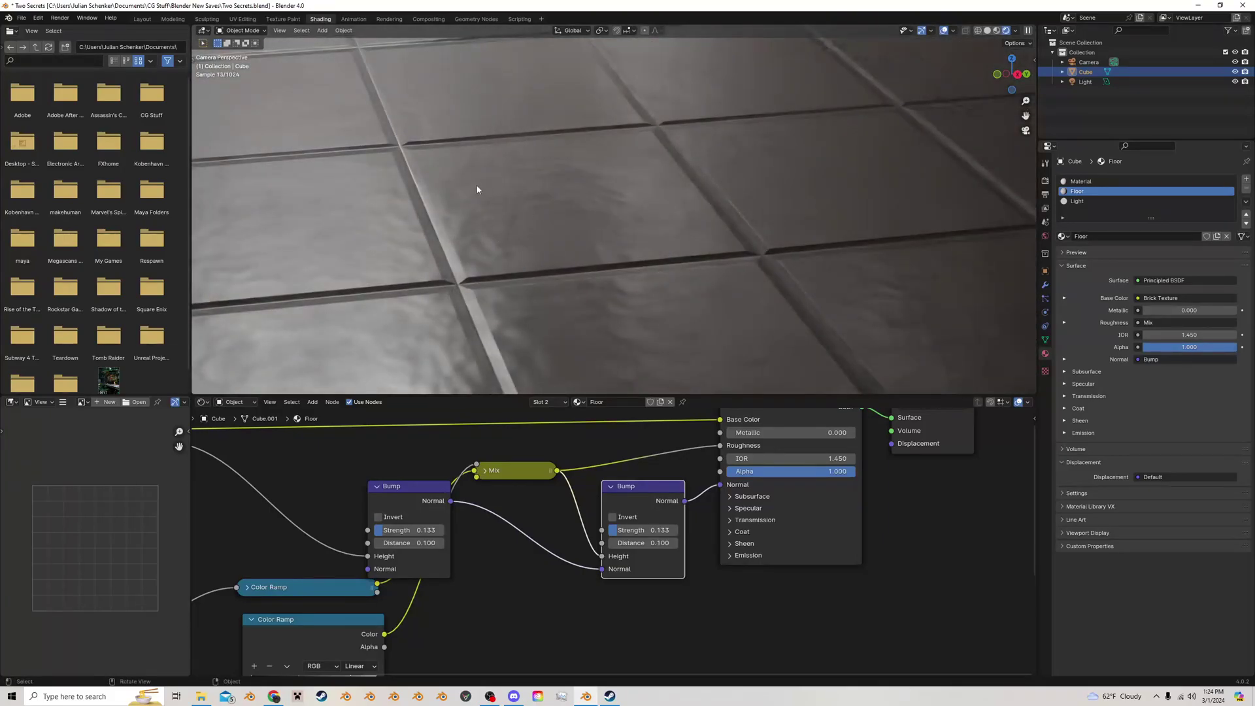
pyautogui.scroll(-8, 479, 259)
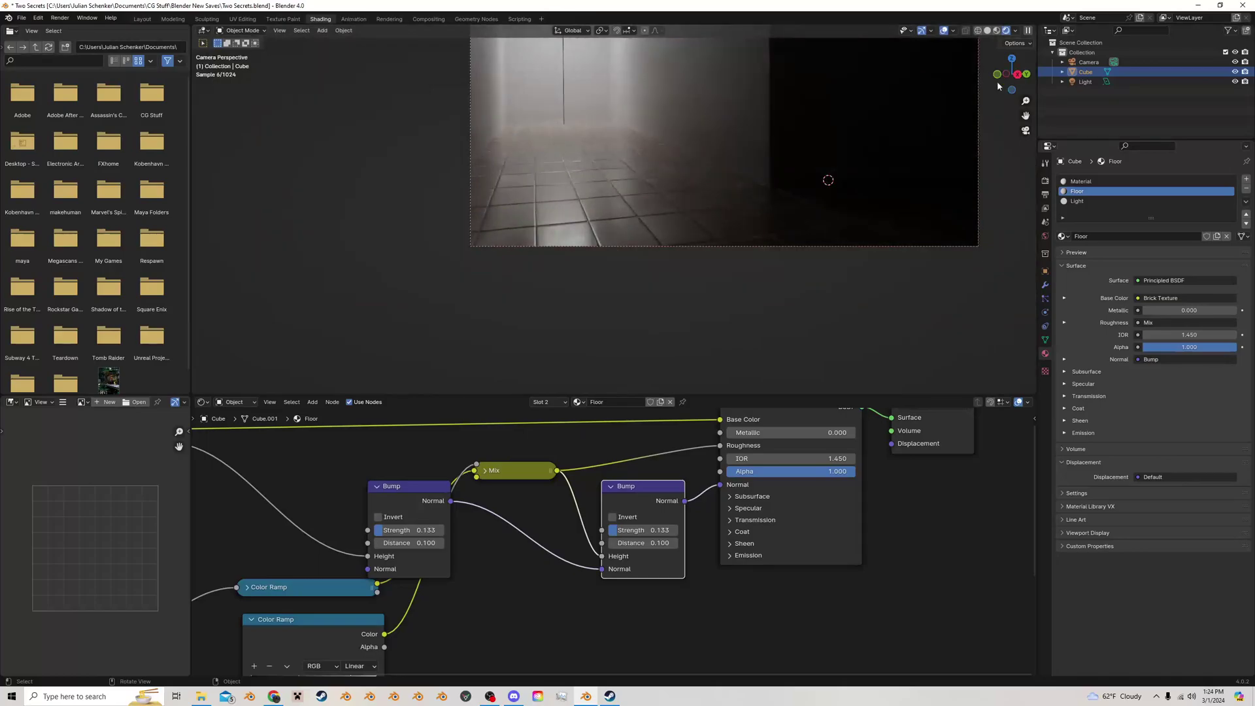
pyautogui.moveTo(1026, 115); pyautogui.dragTo(946, 258)
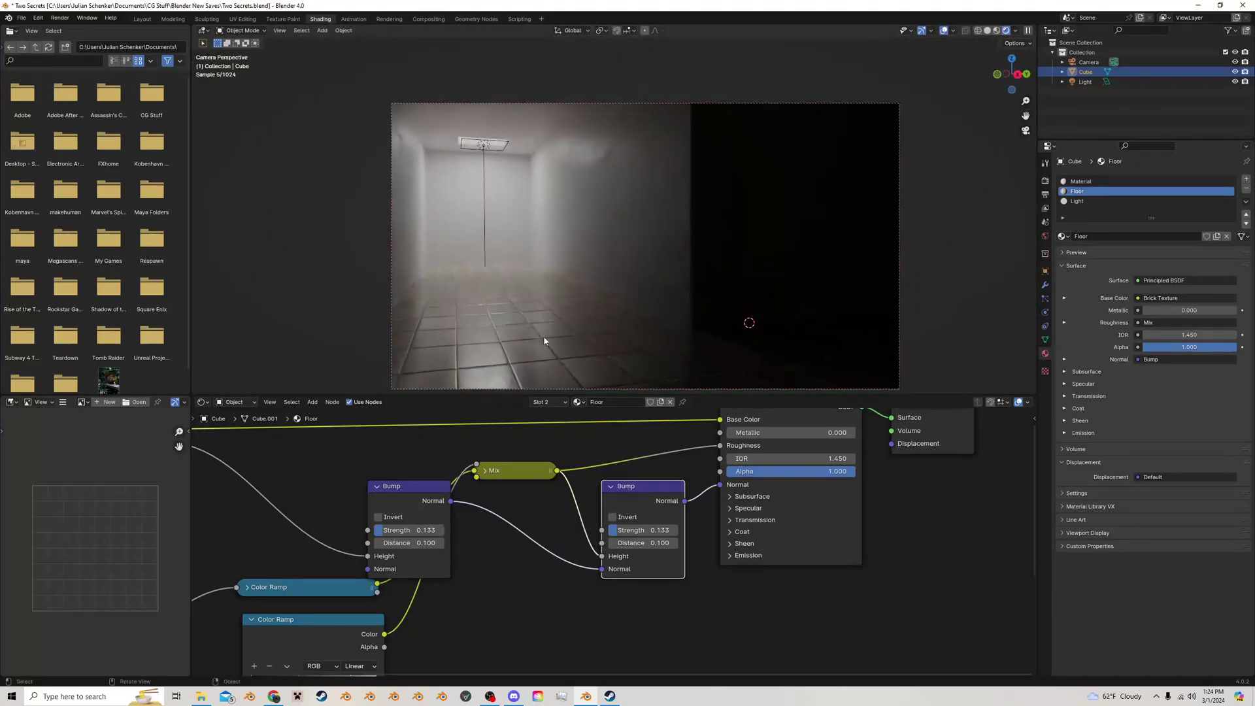
pyautogui.moveTo(1026, 115); pyautogui.dragTo(993, 117)
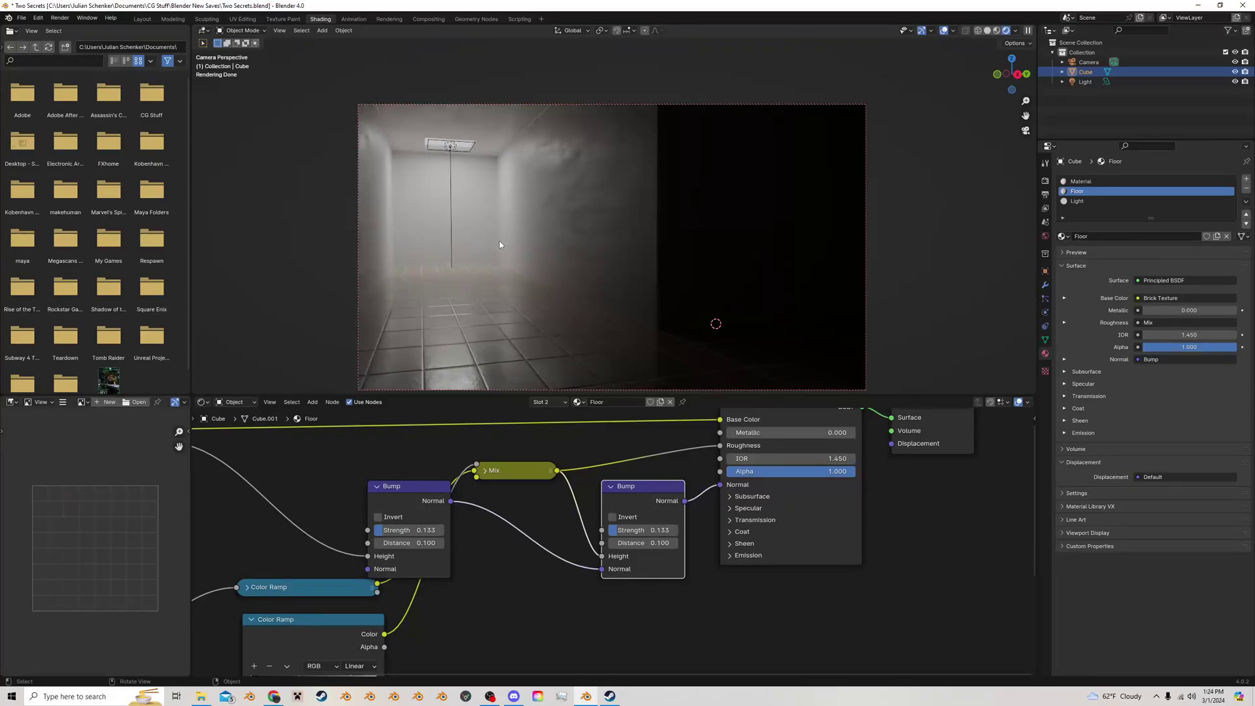
# Step: Switch to the Layout workspace to show the corridor's camera view in a larger viewport
pyautogui.click(140, 19)
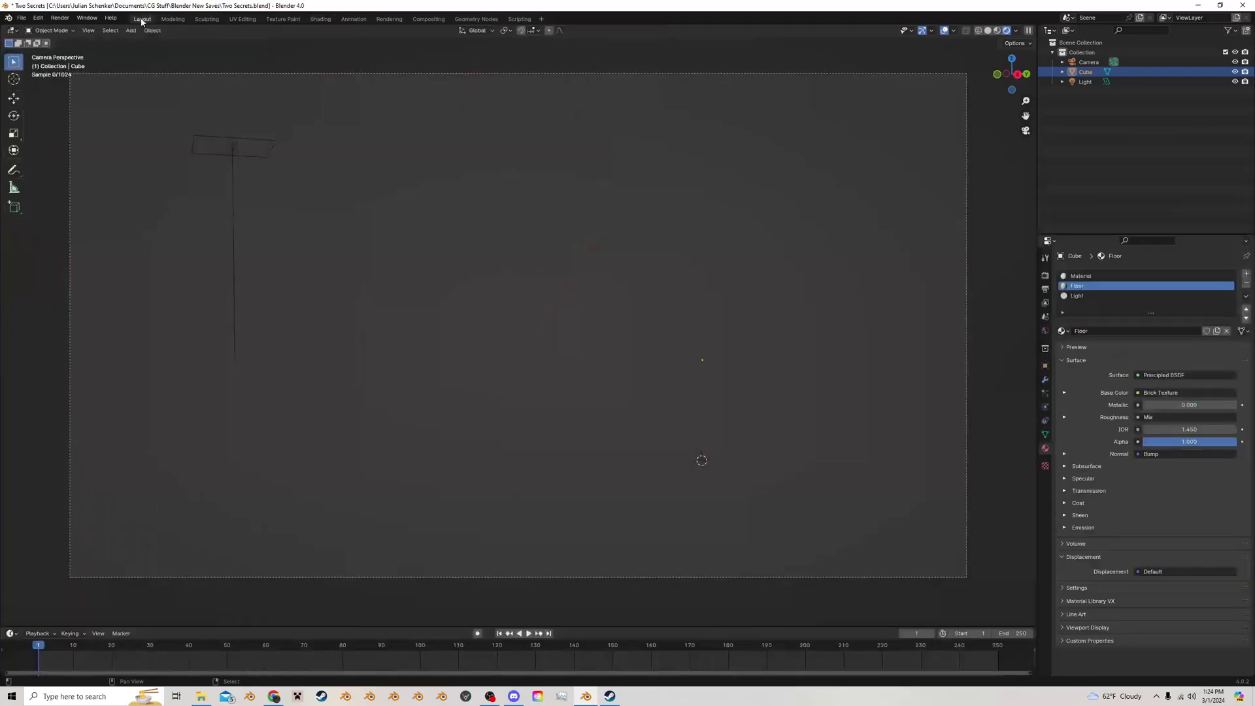